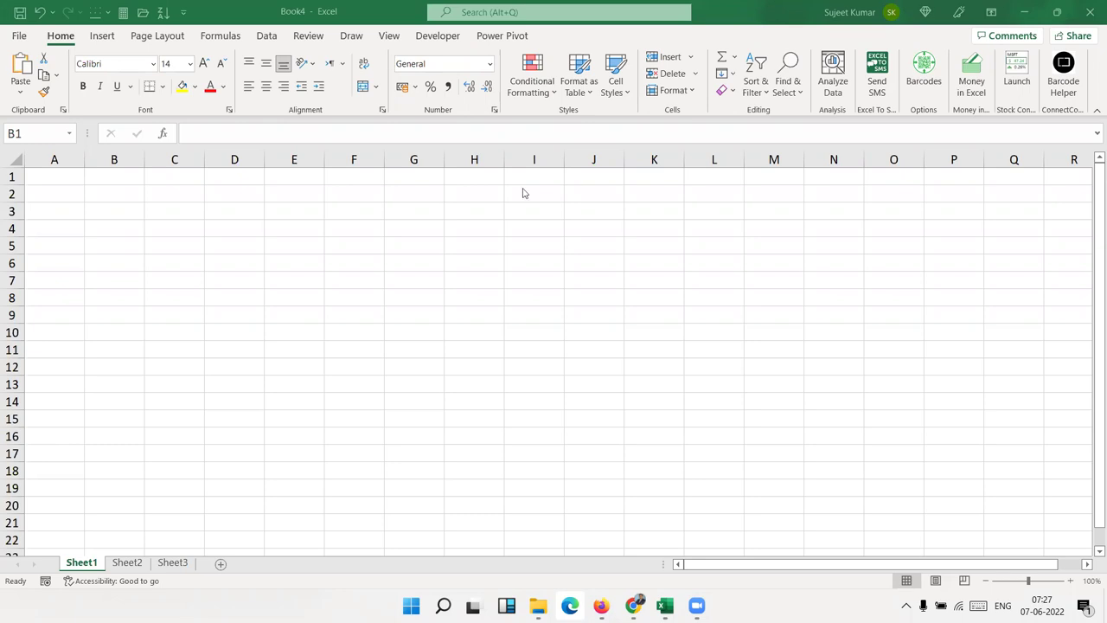
Step: Show the Developer tab and confirm Developer is checked in Excel Options' Customize Ribbon
left_click(427, 40)
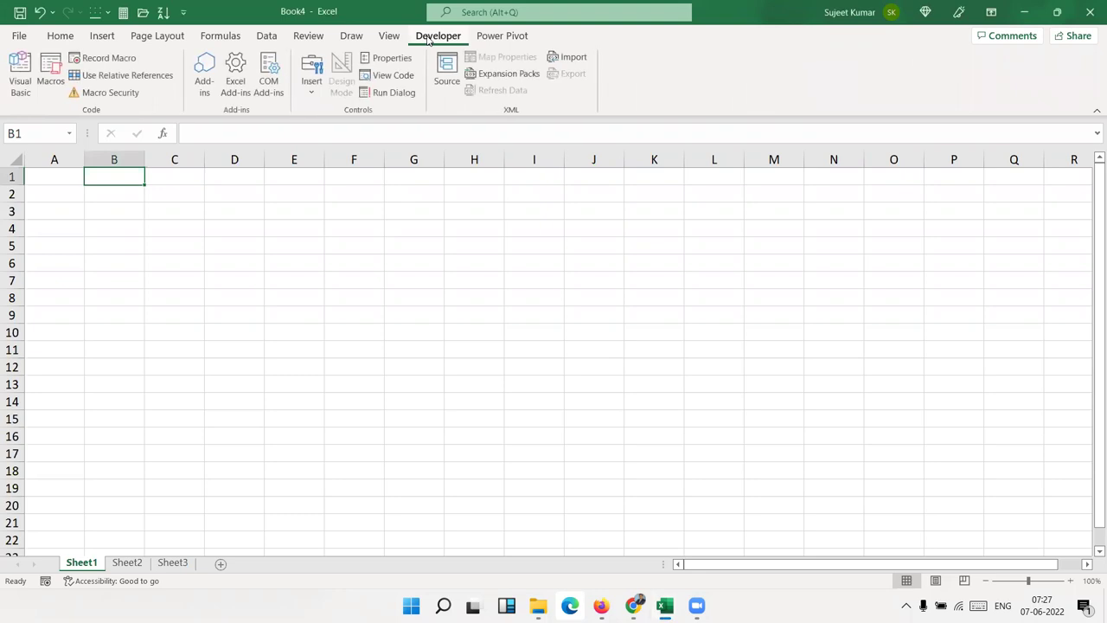
left_click(57, 167)
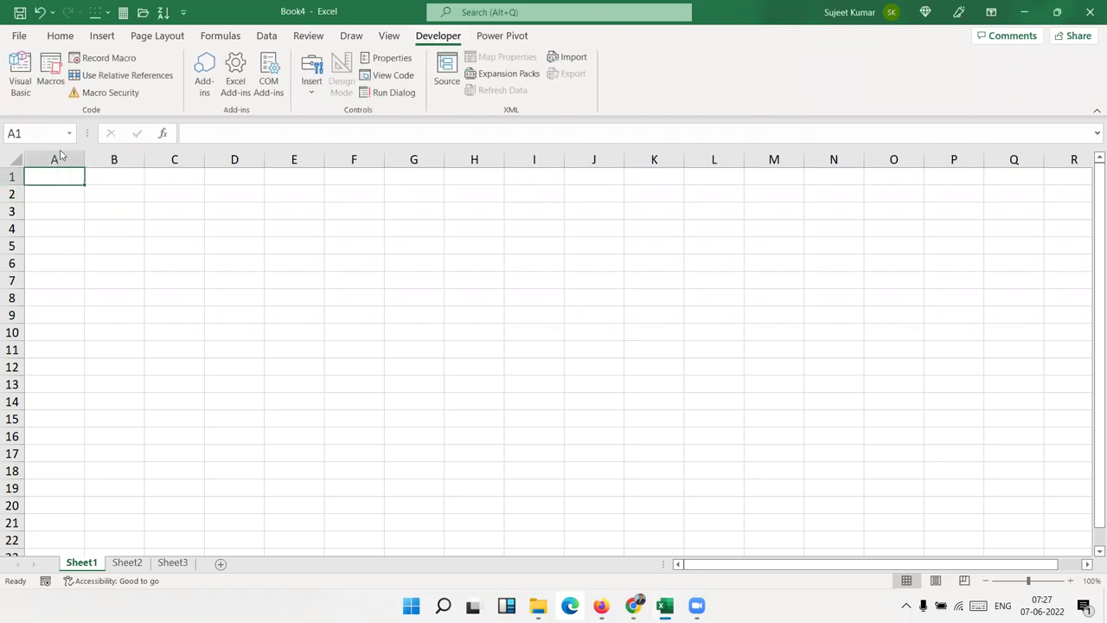
left_click(19, 36)
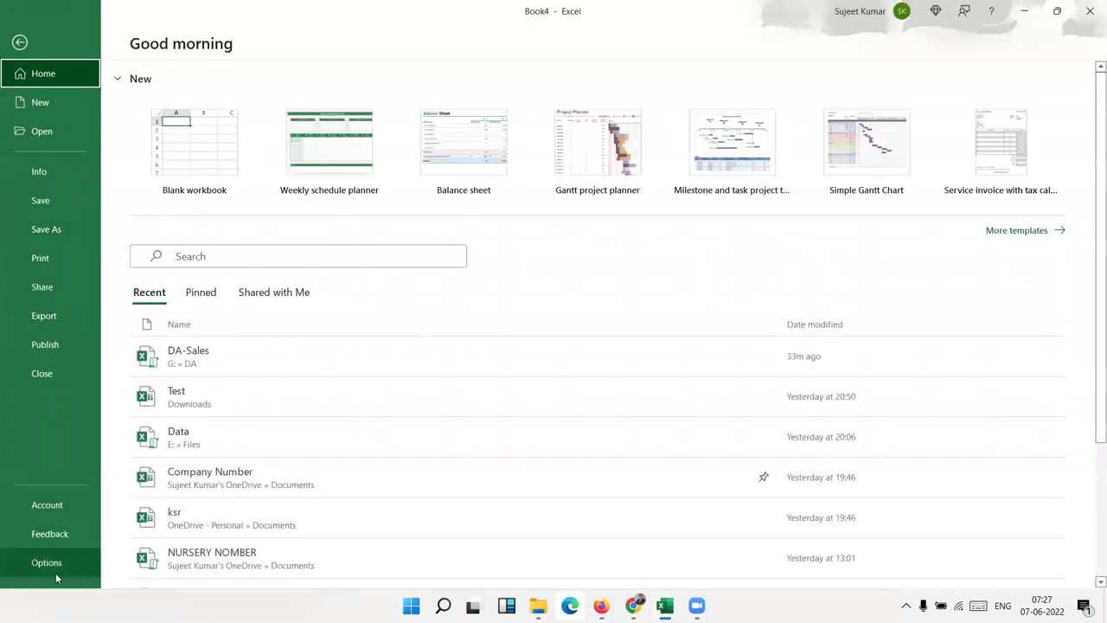
left_click(55, 570)
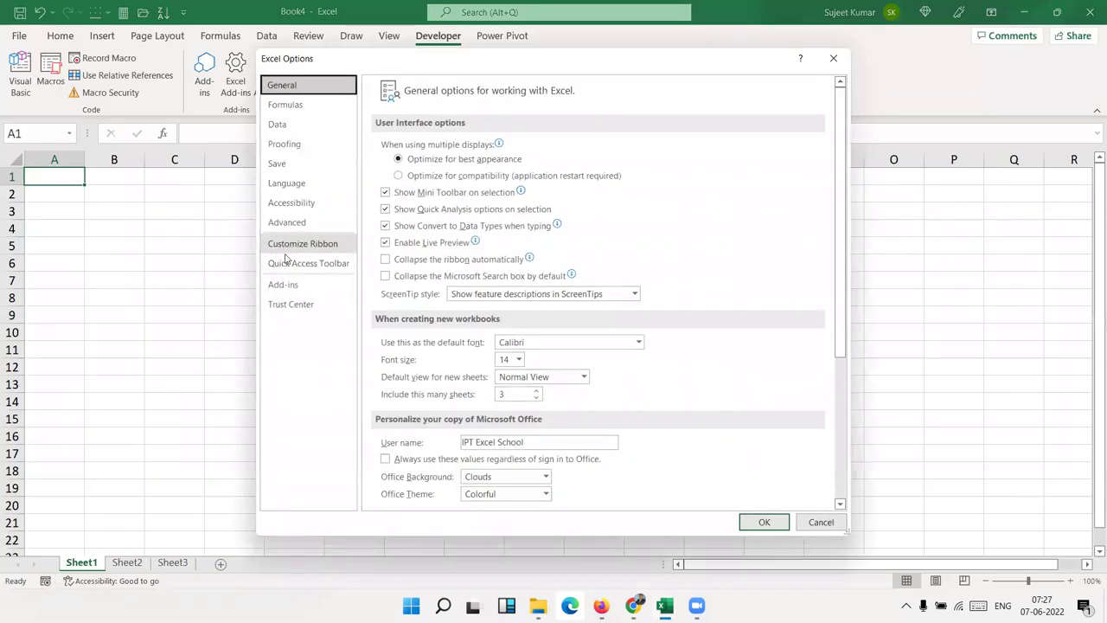
left_click(298, 245)
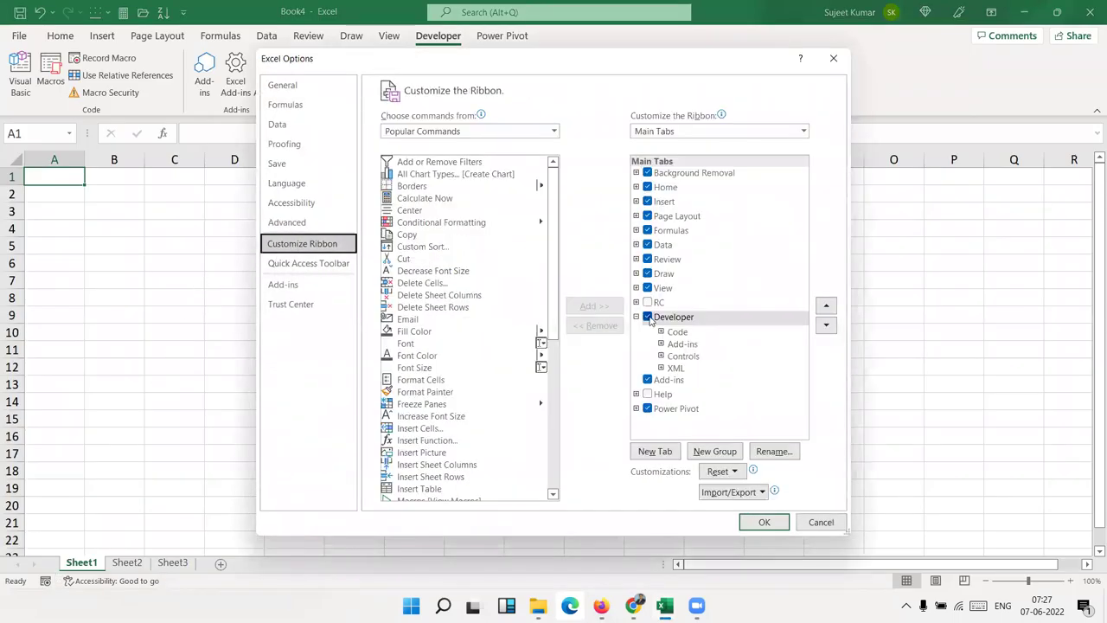
left_click(650, 318)
key("Return")
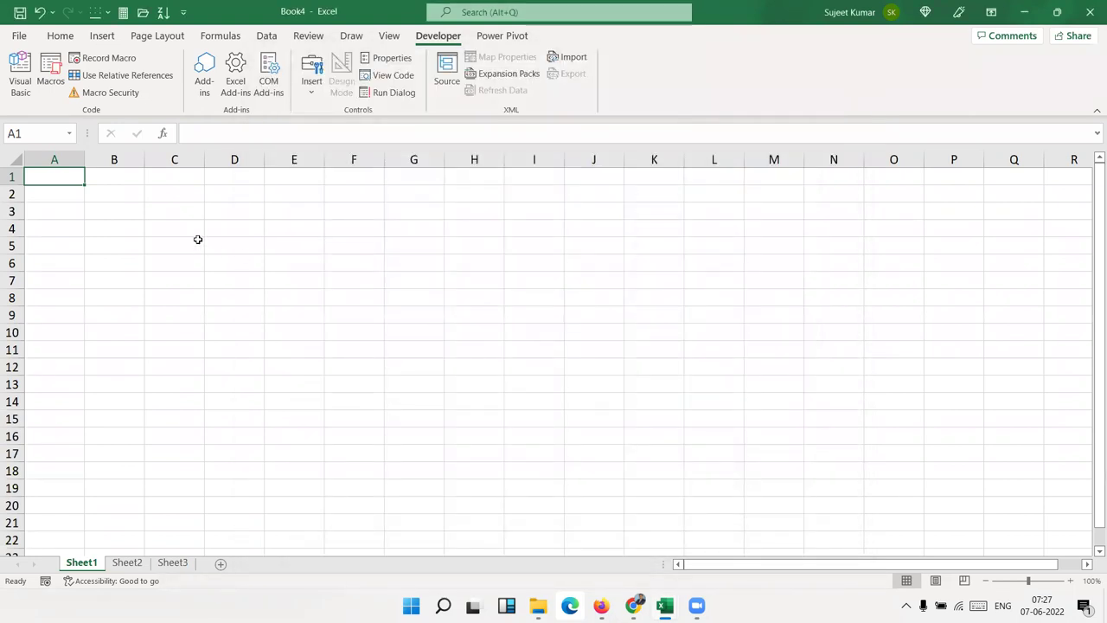
Step: Open Macro Security to reach the Trust Center's Macro Settings with VBA macros enabled
left_click(108, 94)
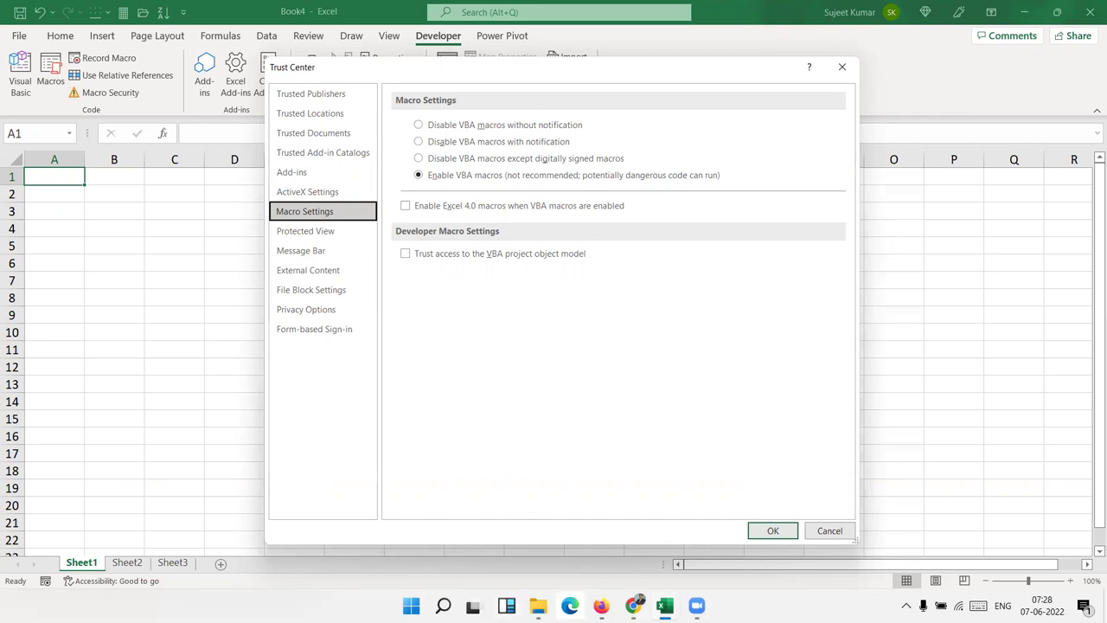
Step: Bring File Explorer forward and show the Desktop as large icons
mouse_move(538, 605)
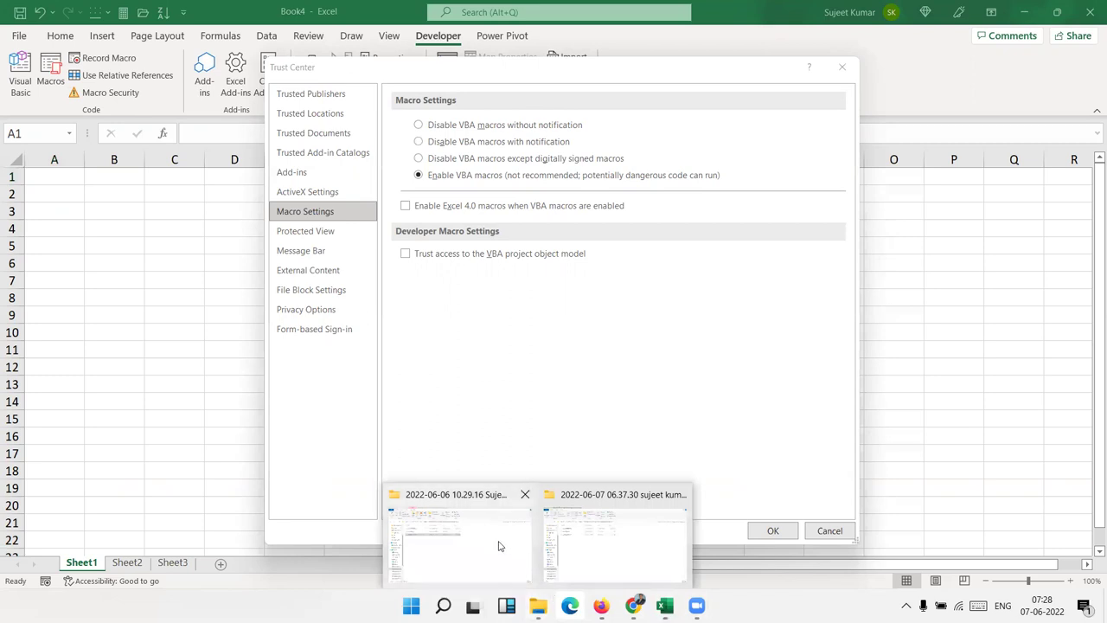
left_click(497, 543)
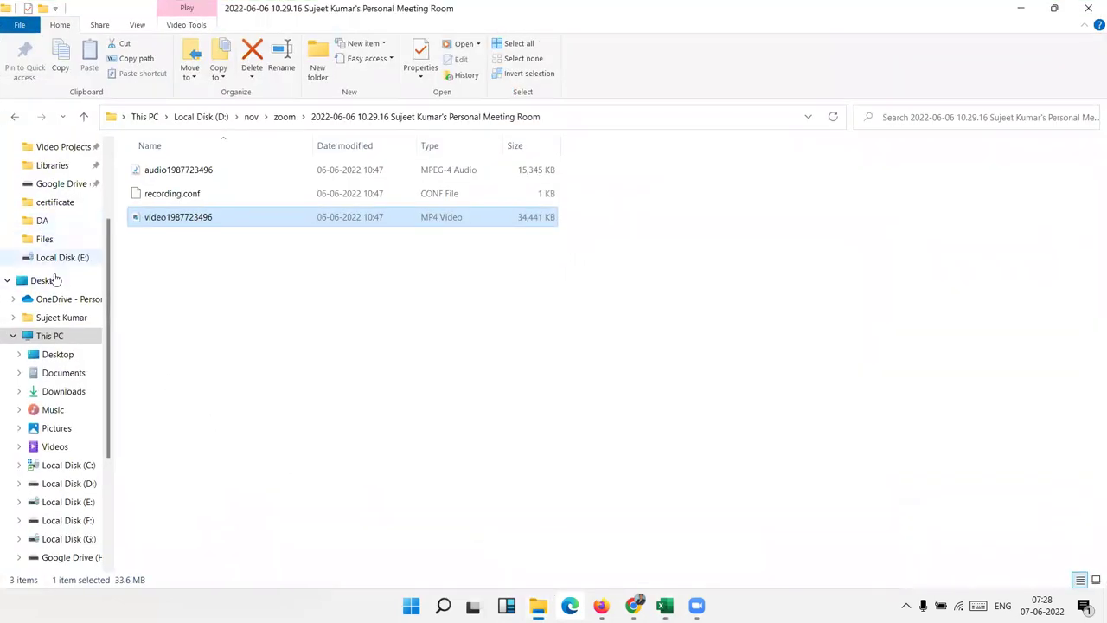
left_click(57, 354)
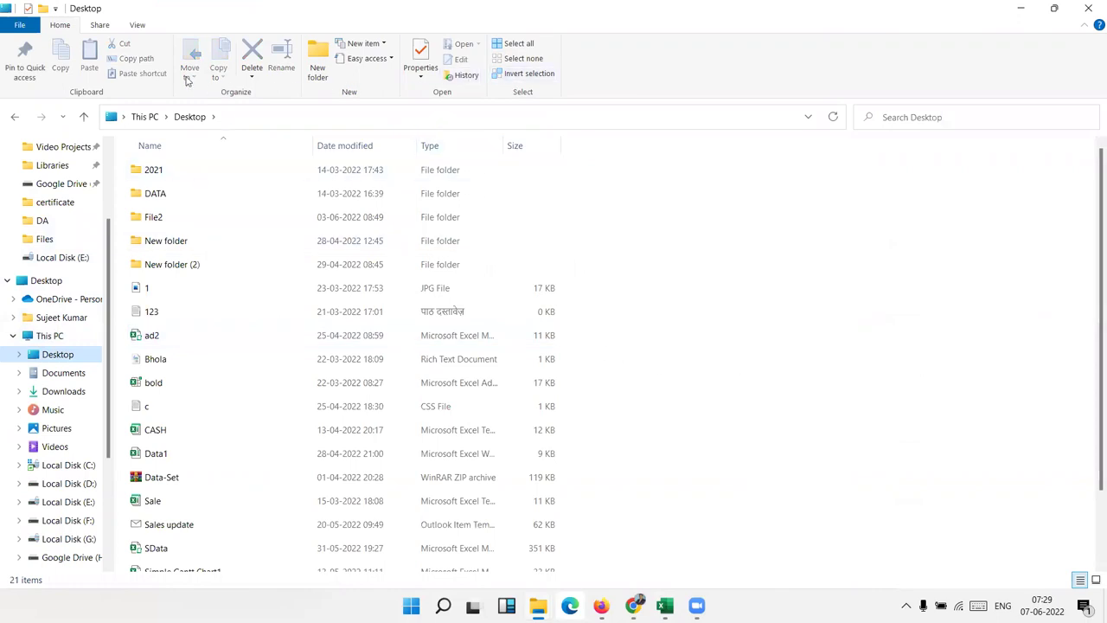
left_click(136, 25)
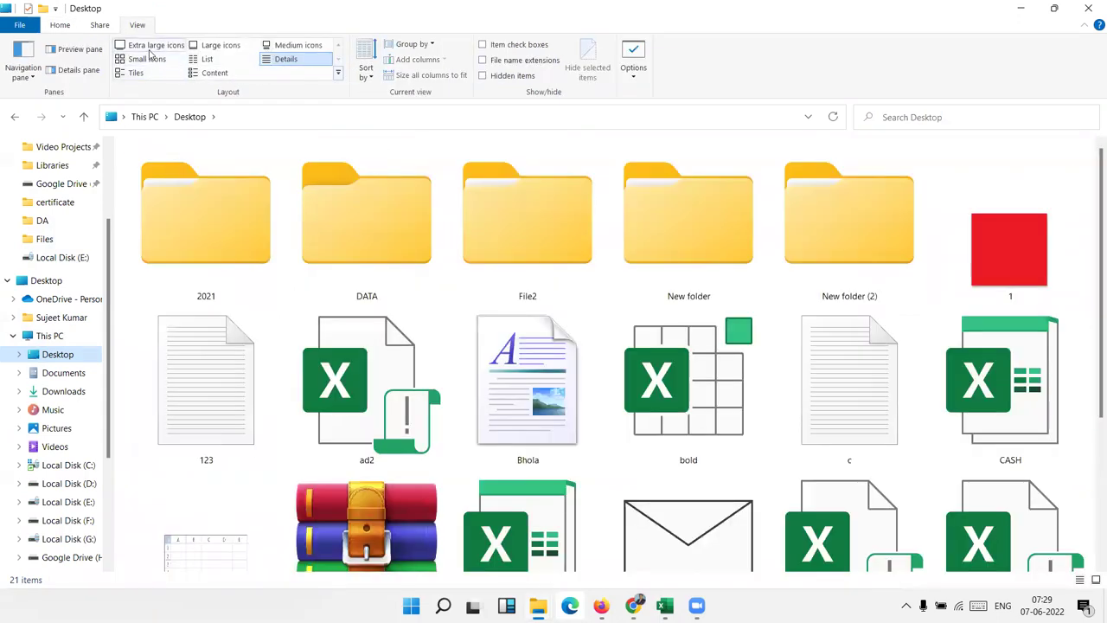
left_click(198, 48)
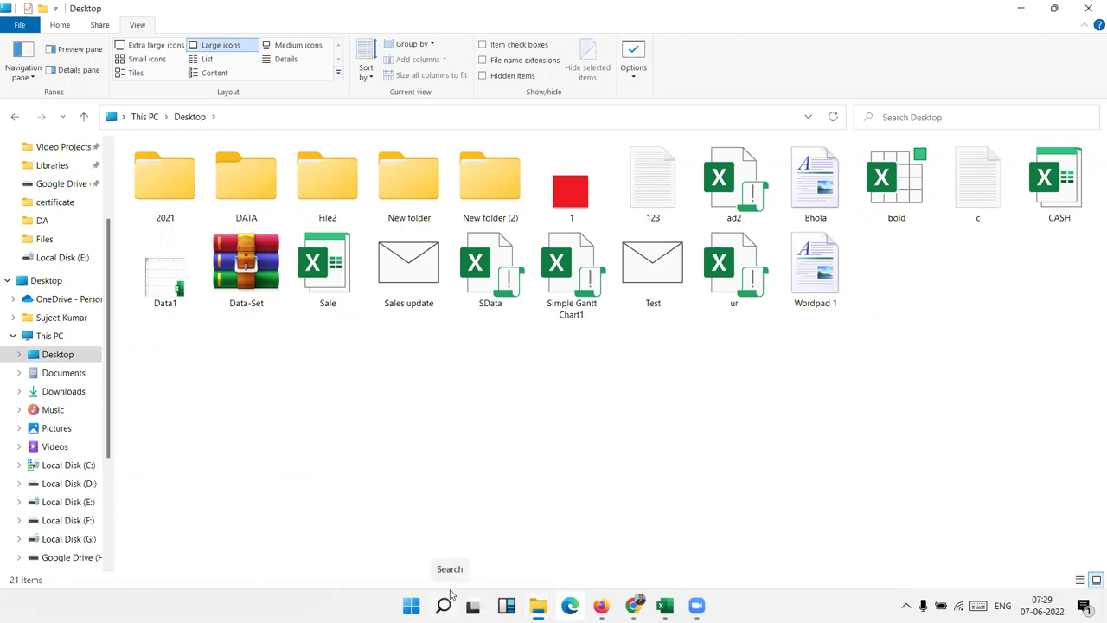
Step: Open the File2 folder in large icons and select the Data1 workbook
double_click(329, 213)
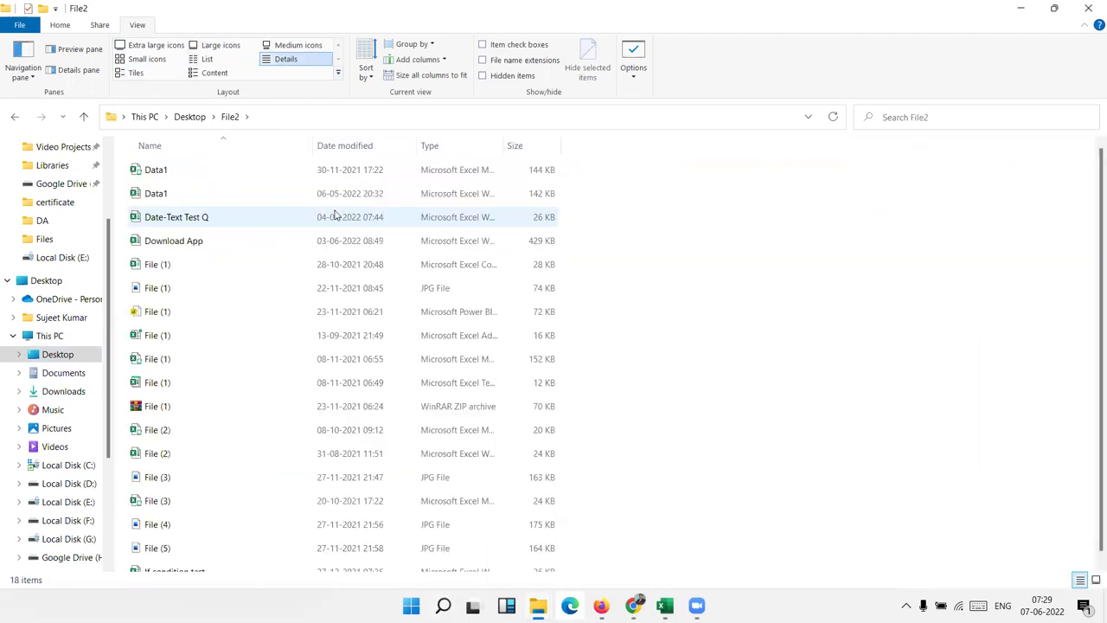
left_click(220, 50)
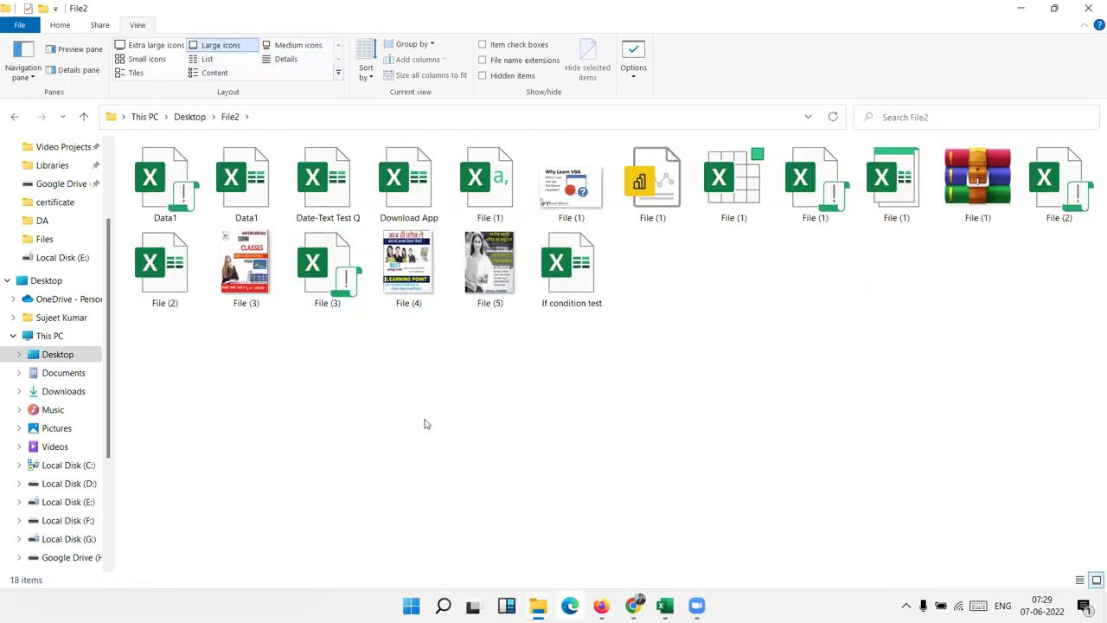
left_click(406, 201)
key("Left")
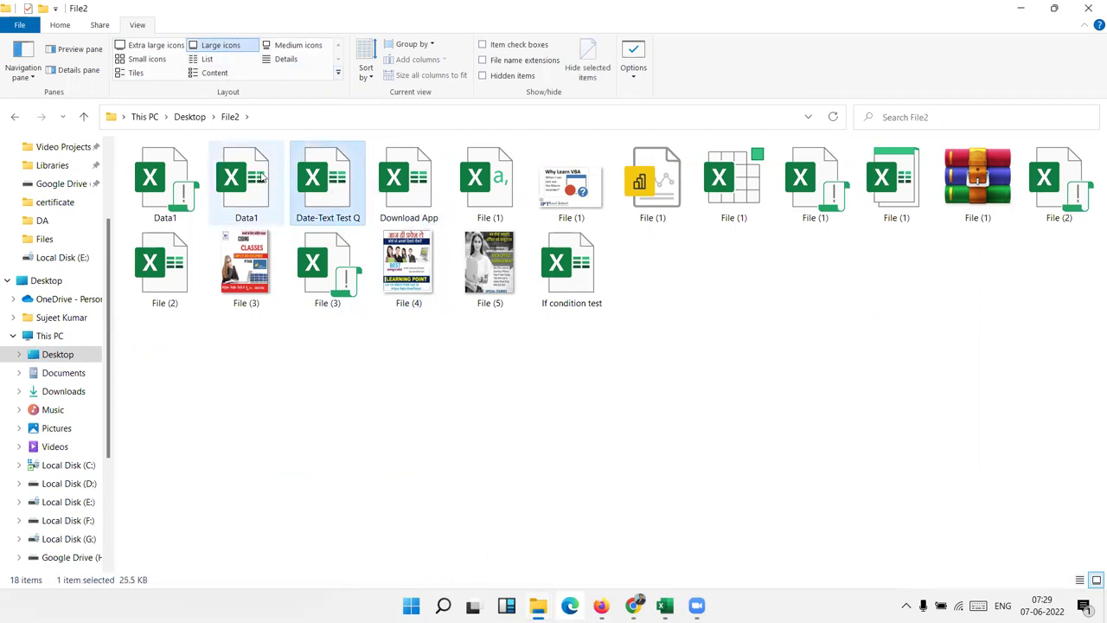
key("Left")
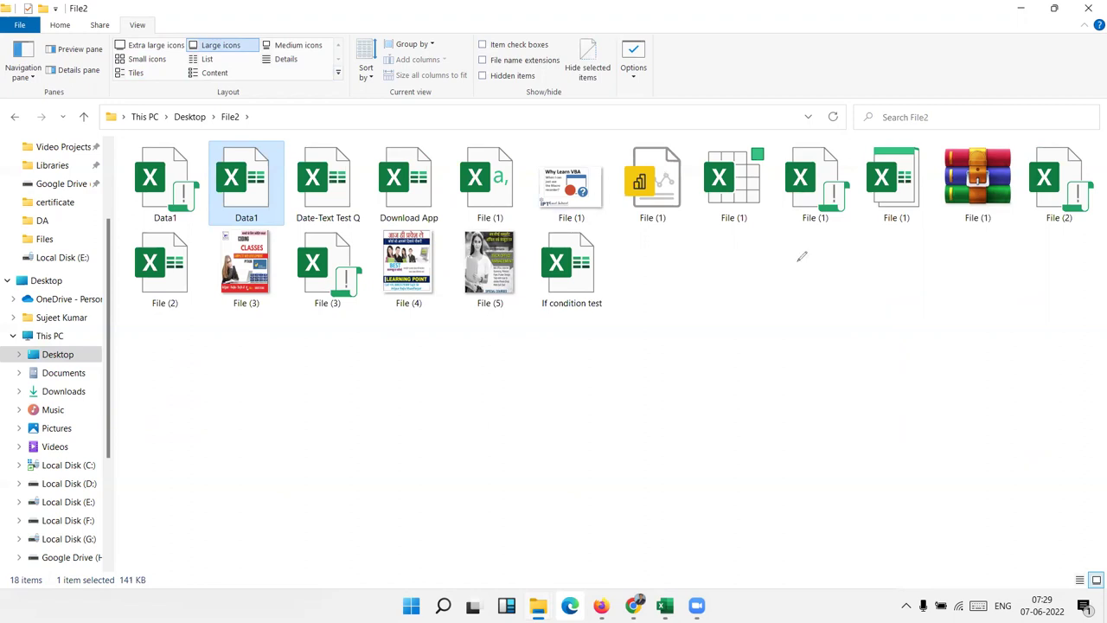
Step: Write XLSX in ink and draw an arrow to the first Data1 workbook
left_click_drag(517, 345, 489, 416)
left_click_drag(479, 355, 522, 405)
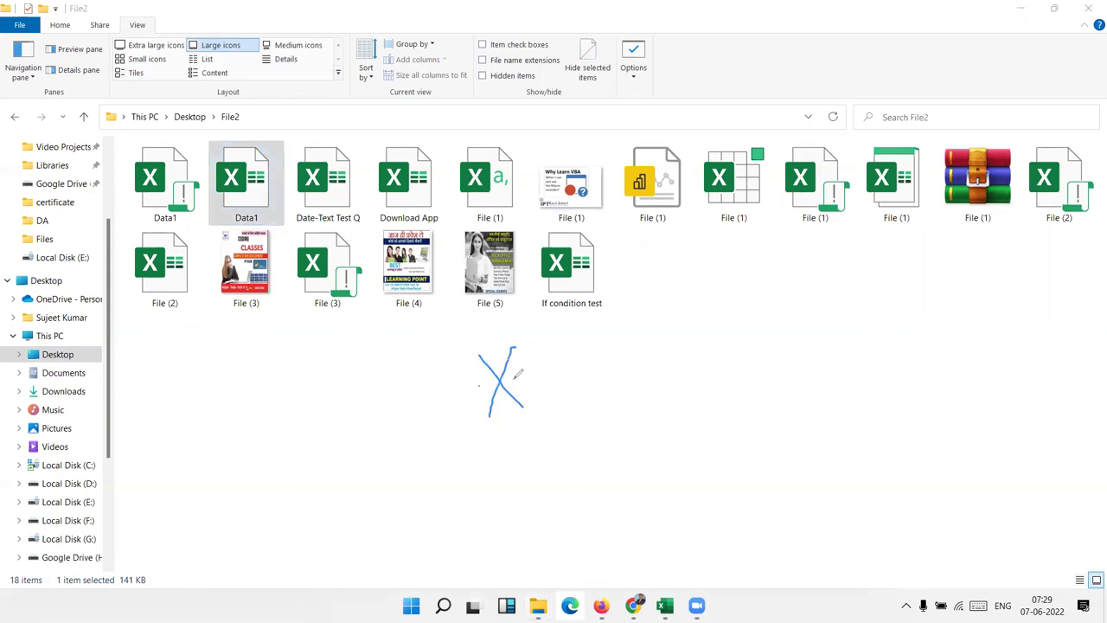
left_click_drag(527, 339, 548, 401)
left_click_drag(588, 341, 572, 390)
left_click_drag(603, 338, 640, 378)
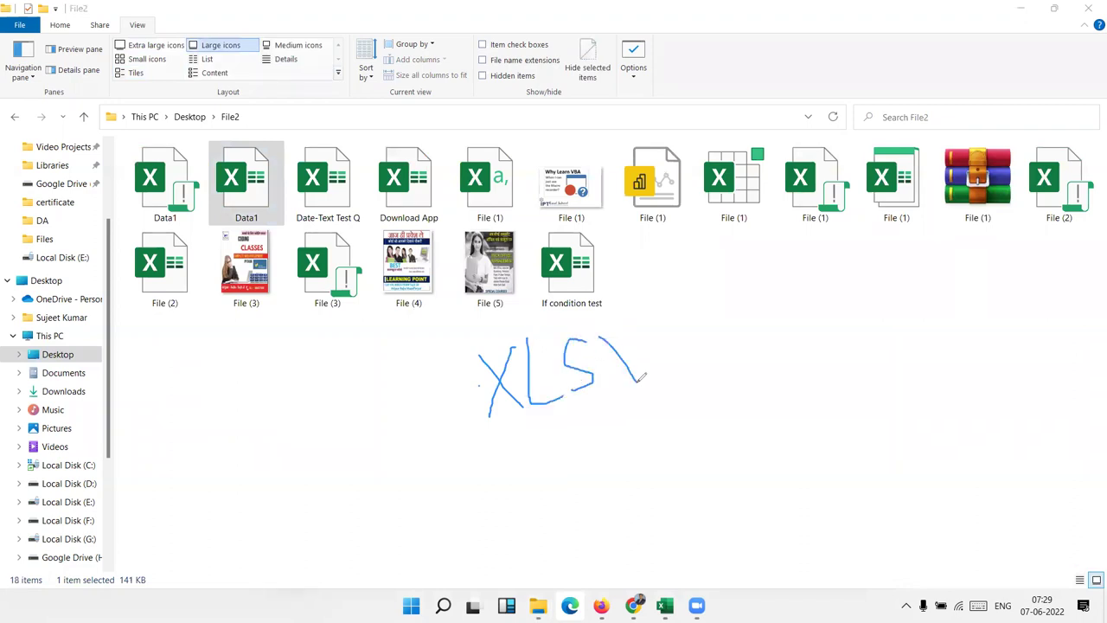
left_click_drag(635, 332, 619, 386)
mouse_move(474, 398)
left_mouse_down()
mouse_move(244, 209)
mouse_move(253, 217)
left_mouse_up()
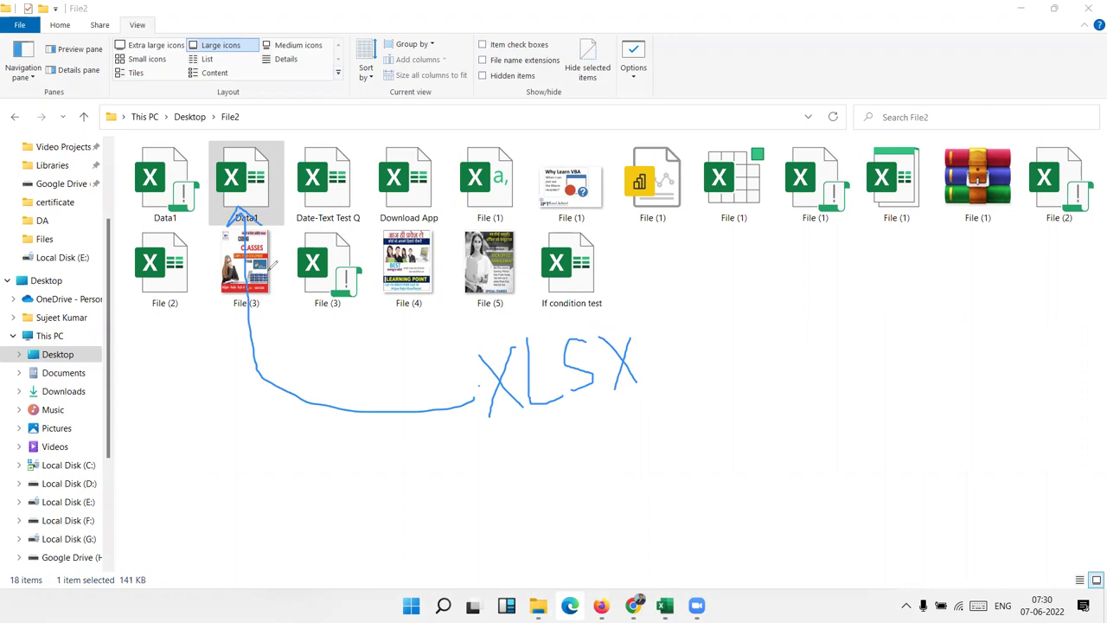
Step: Mark the first Data1's badge, write XLSM below, and circle the File (1) label
left_click_drag(157, 216, 191, 172)
mouse_move(161, 212)
left_mouse_down()
mouse_move(461, 487)
mouse_move(557, 515)
left_mouse_up()
left_click_drag(538, 462, 516, 517)
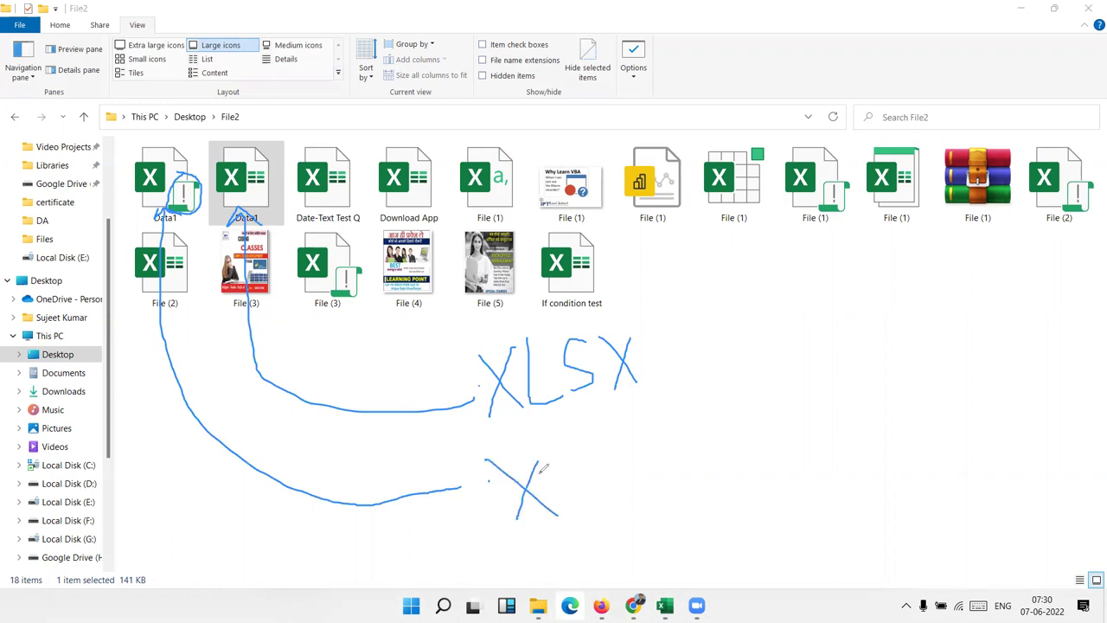
left_click_drag(554, 461, 586, 498)
mouse_move(610, 443)
left_mouse_down()
mouse_move(593, 471)
mouse_move(608, 496)
left_mouse_up()
left_click_drag(659, 434, 666, 484)
left_click_drag(664, 438, 721, 472)
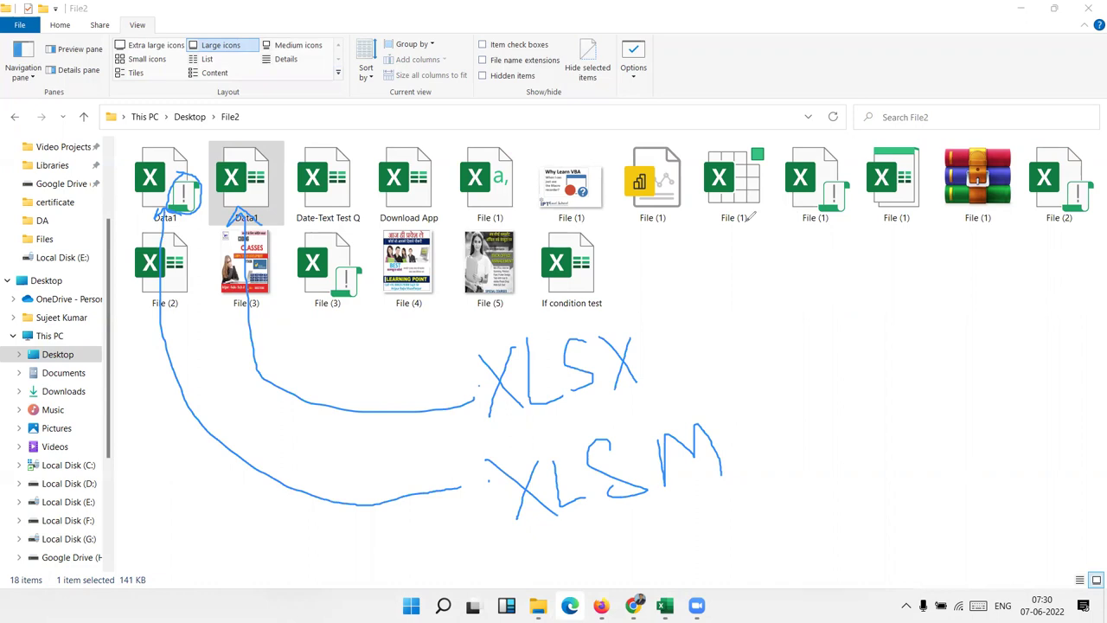
left_click_drag(735, 211, 746, 216)
Step: Circle File (1), label it XLSA in ink, then clear all the ink annotations
left_click_drag(751, 149, 760, 144)
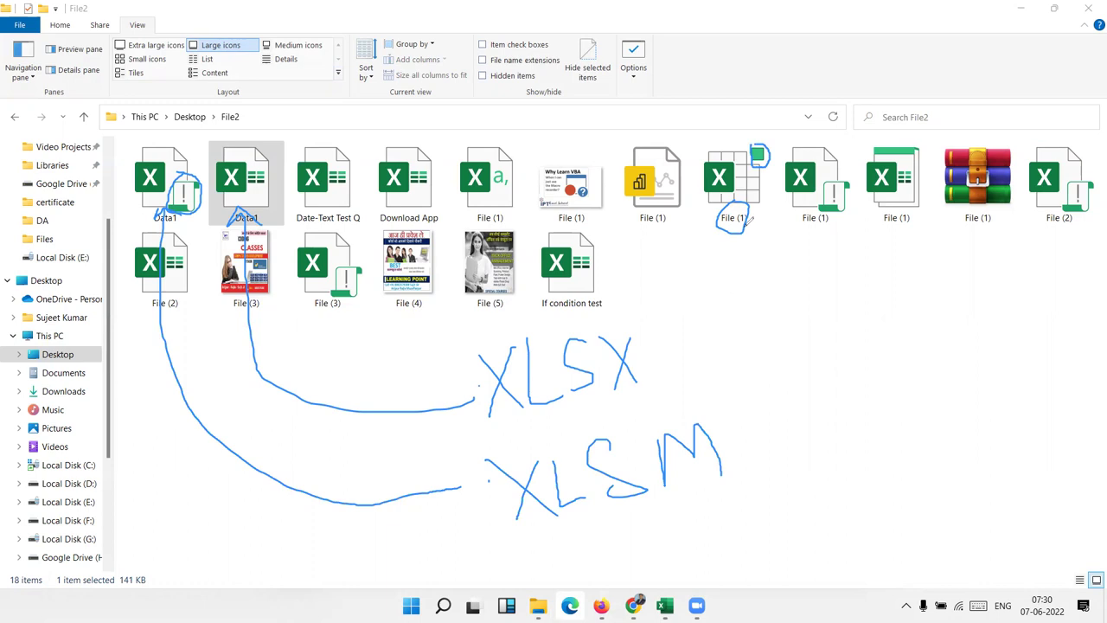
mouse_move(741, 195)
left_mouse_down()
mouse_move(716, 339)
mouse_move(832, 336)
left_mouse_up()
left_click(792, 321)
left_click_drag(822, 293, 821, 354)
mouse_move(844, 300)
left_mouse_down()
mouse_move(861, 326)
mouse_move(911, 320)
mouse_move(910, 310)
left_mouse_up()
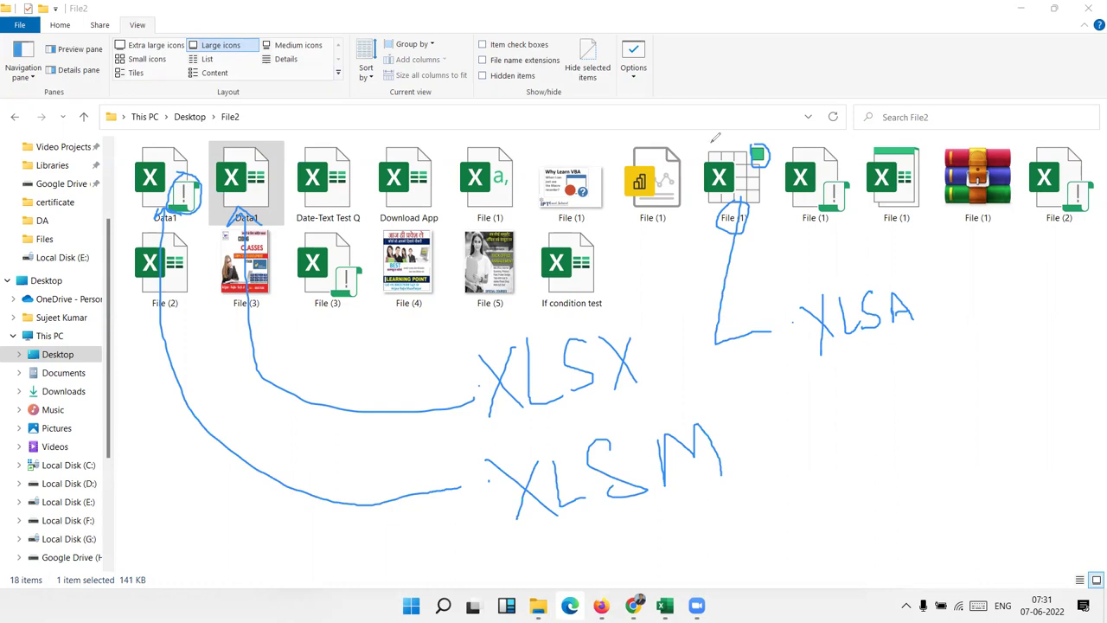
mouse_move(708, 140)
left_mouse_down()
mouse_move(795, 223)
mouse_move(704, 146)
left_mouse_up()
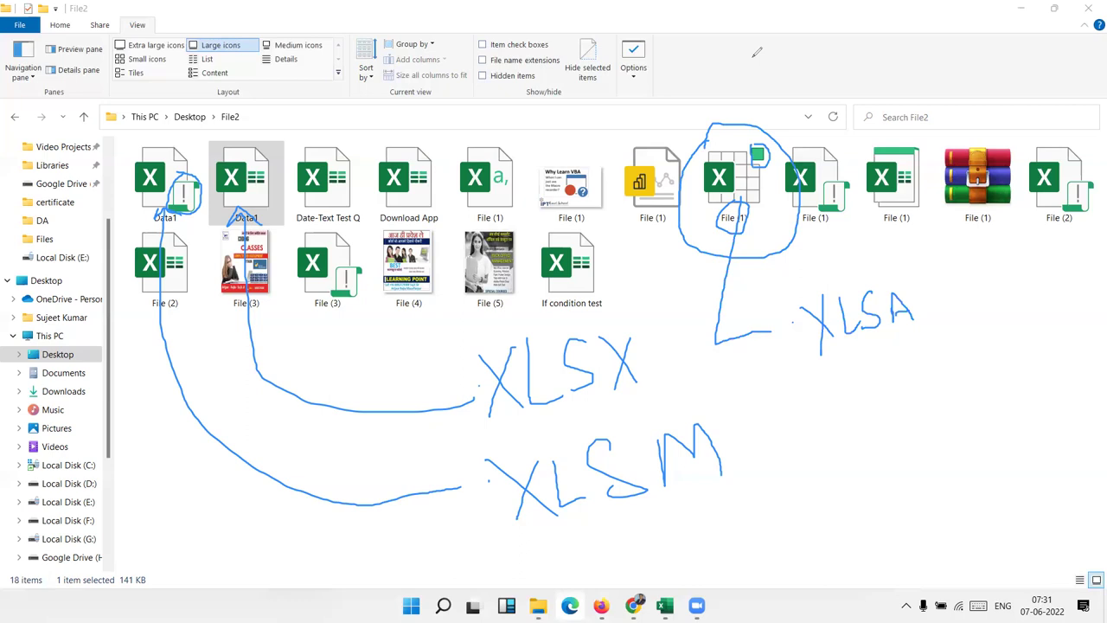
key("Escape")
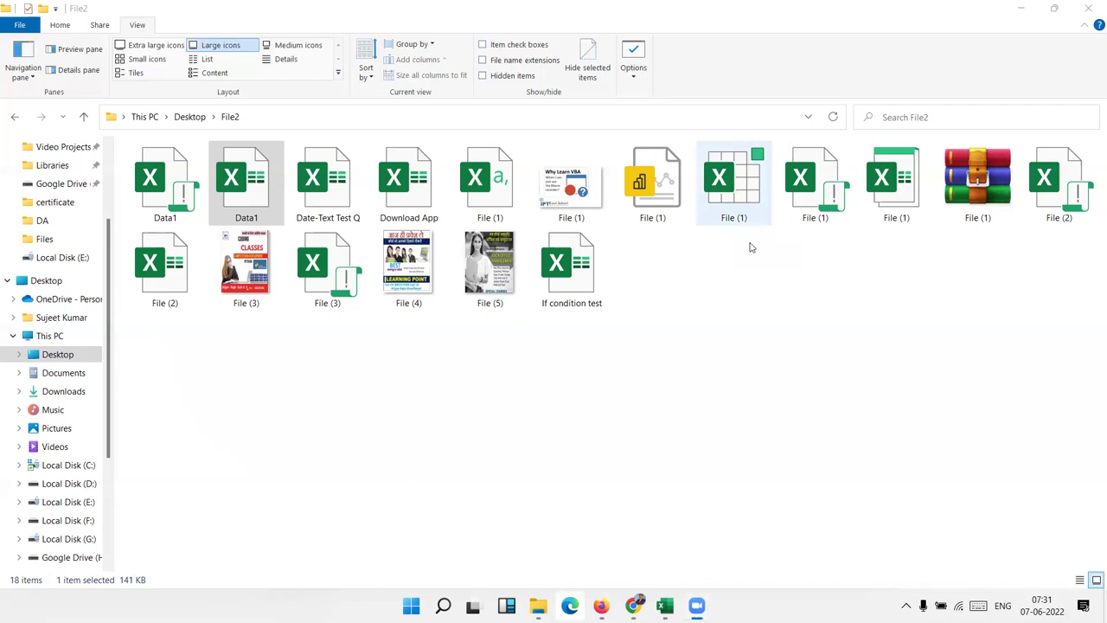
Step: Return to Book4, close the macro security settings unchanged, and open the File backstage
left_click(630, 371)
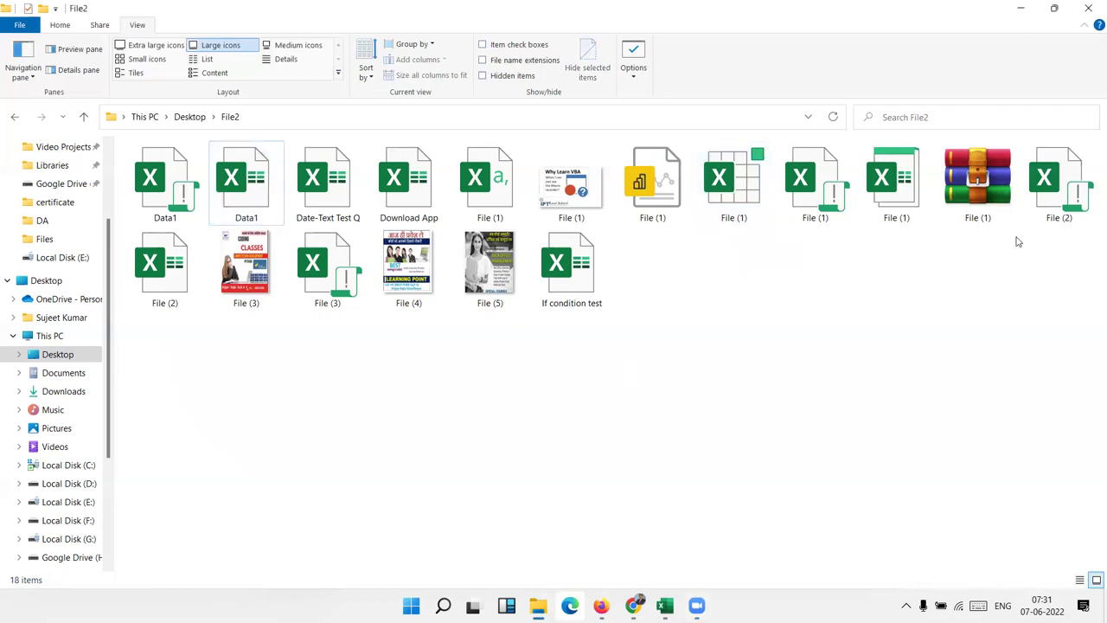
mouse_move(696, 605)
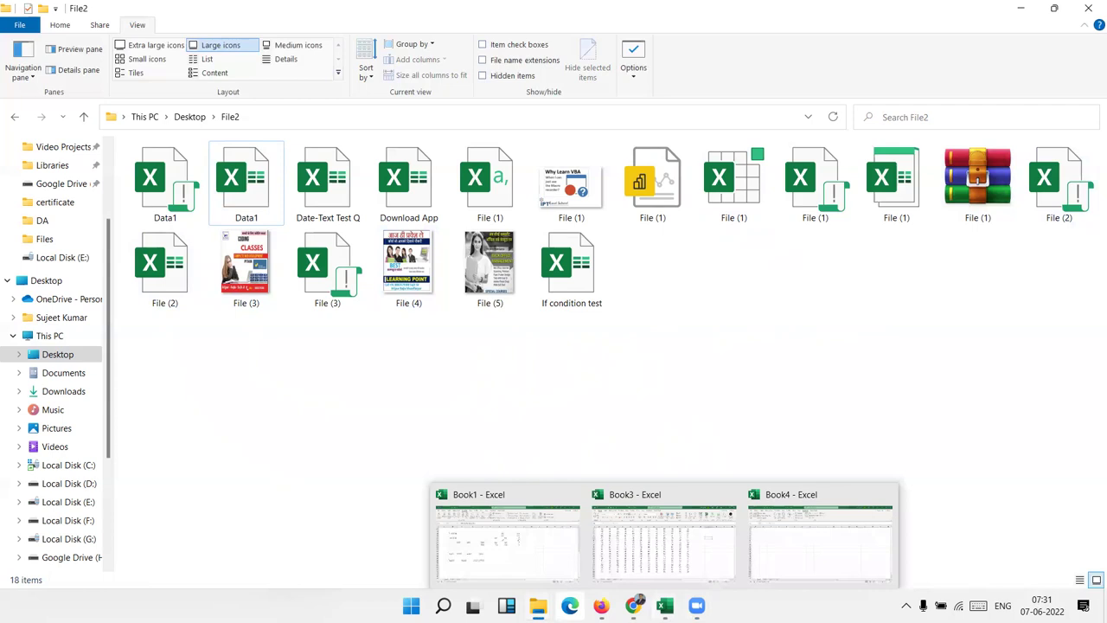
left_click(821, 568)
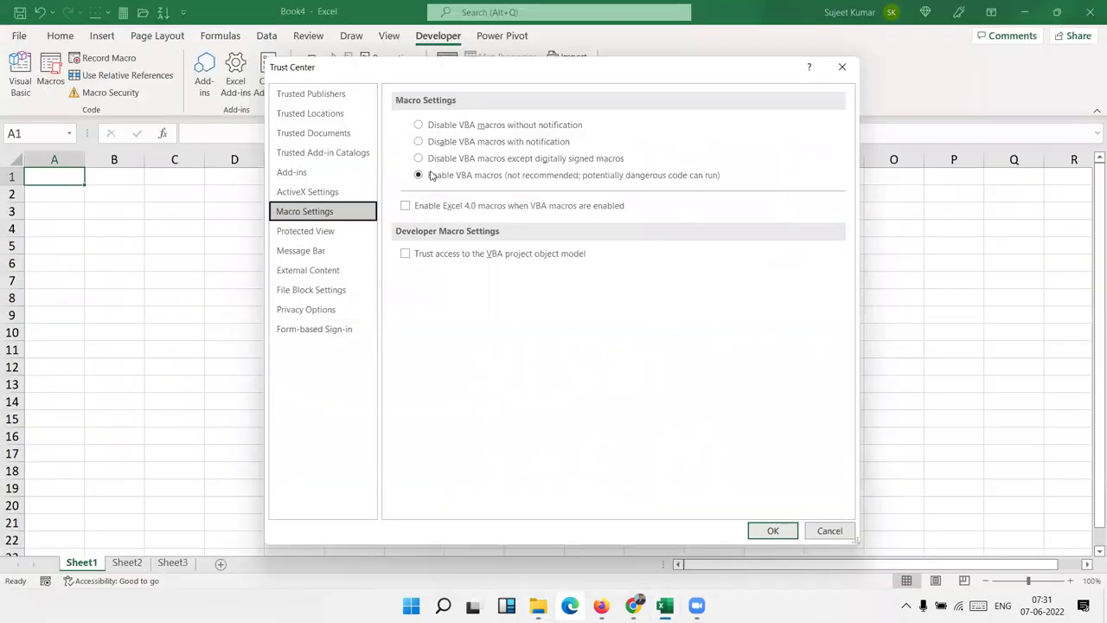
left_click(831, 533)
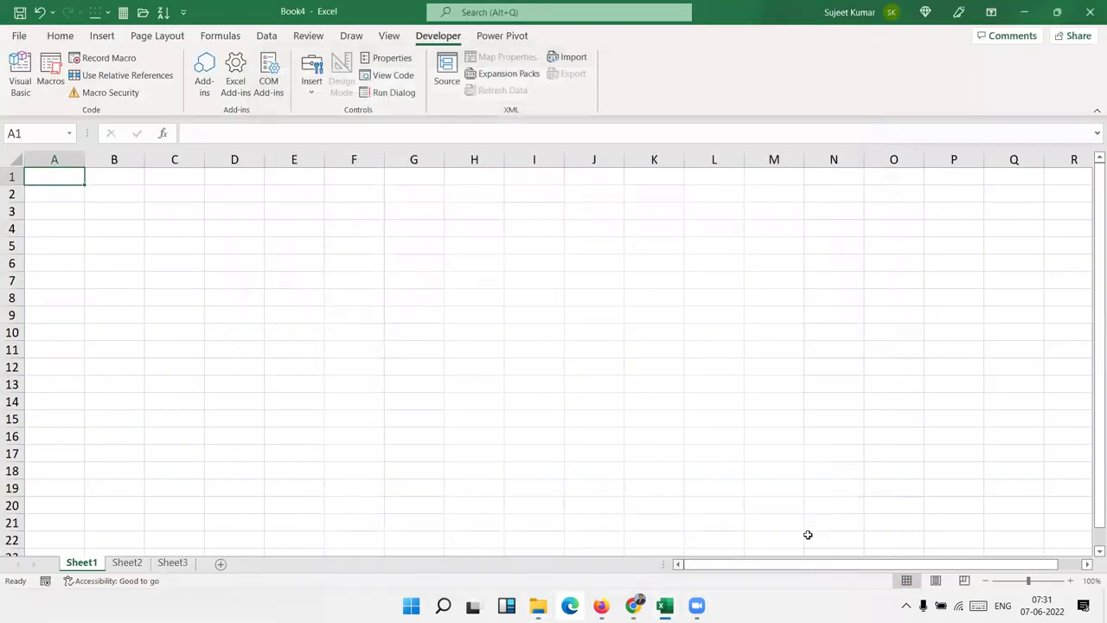
left_click(295, 302)
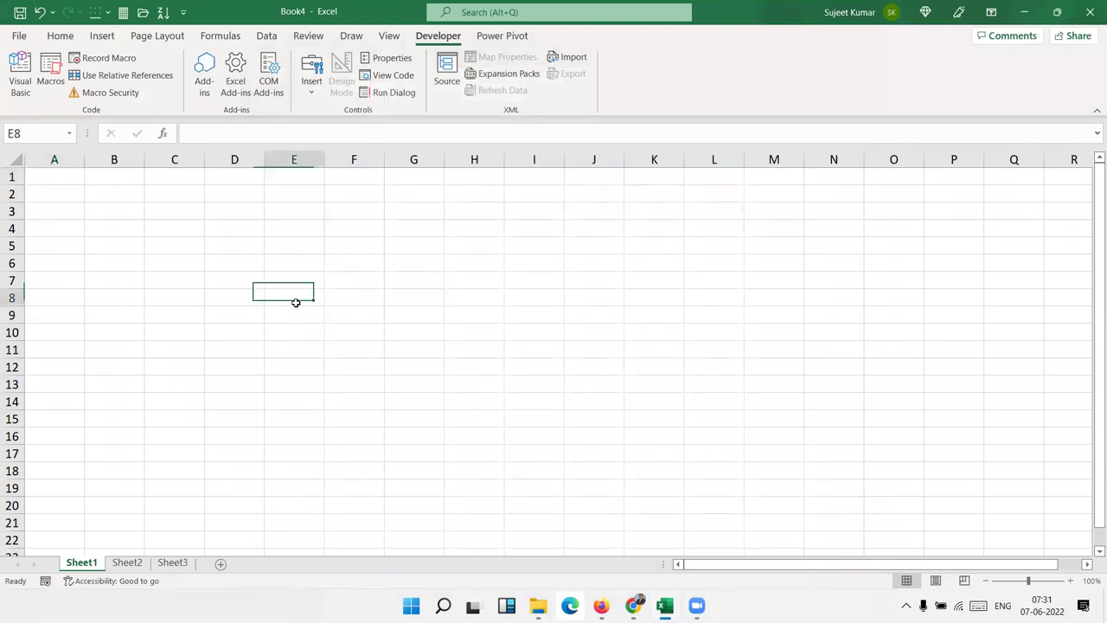
left_click(409, 240)
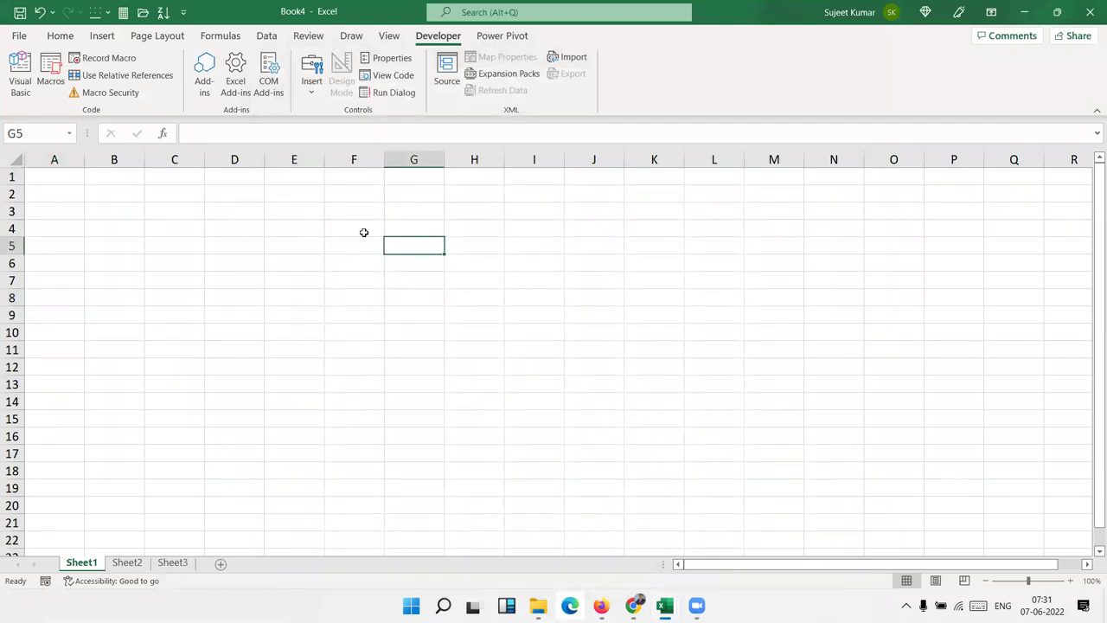
left_click(18, 36)
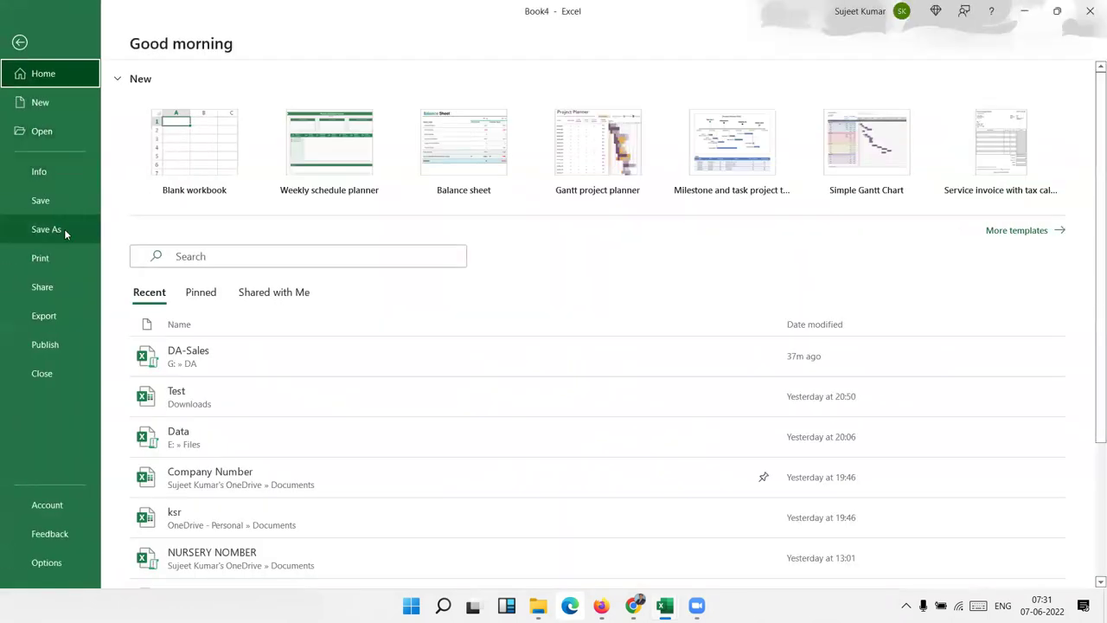
Step: Review Save As file types, keep Excel Macro-Enabled Workbook, cancel saving, and open Options
left_click(64, 228)
left_click(159, 278)
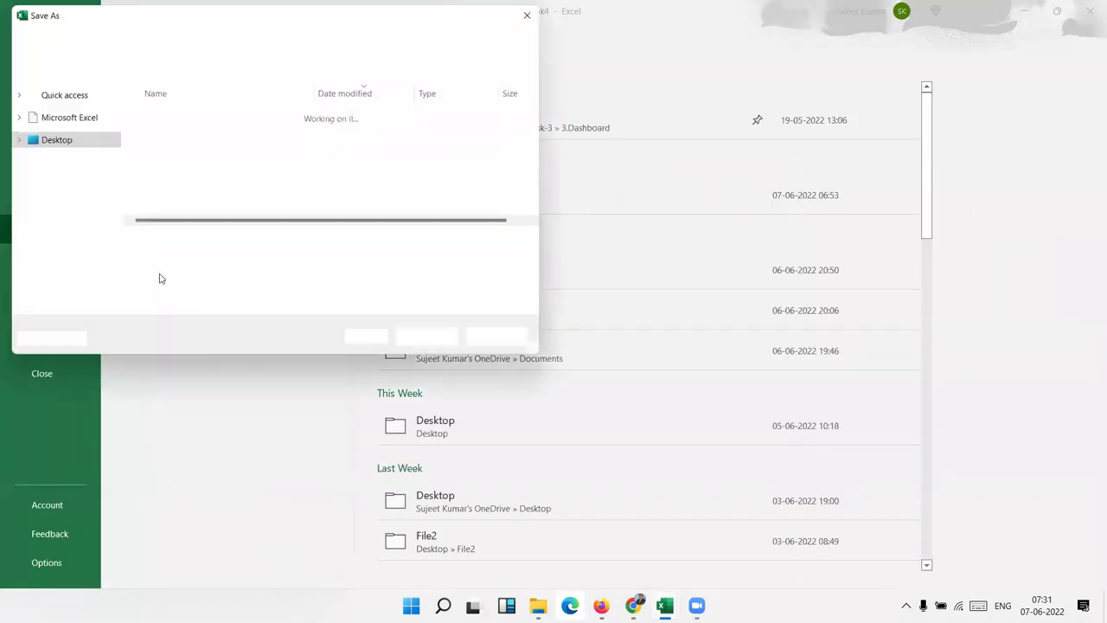
left_click(246, 267)
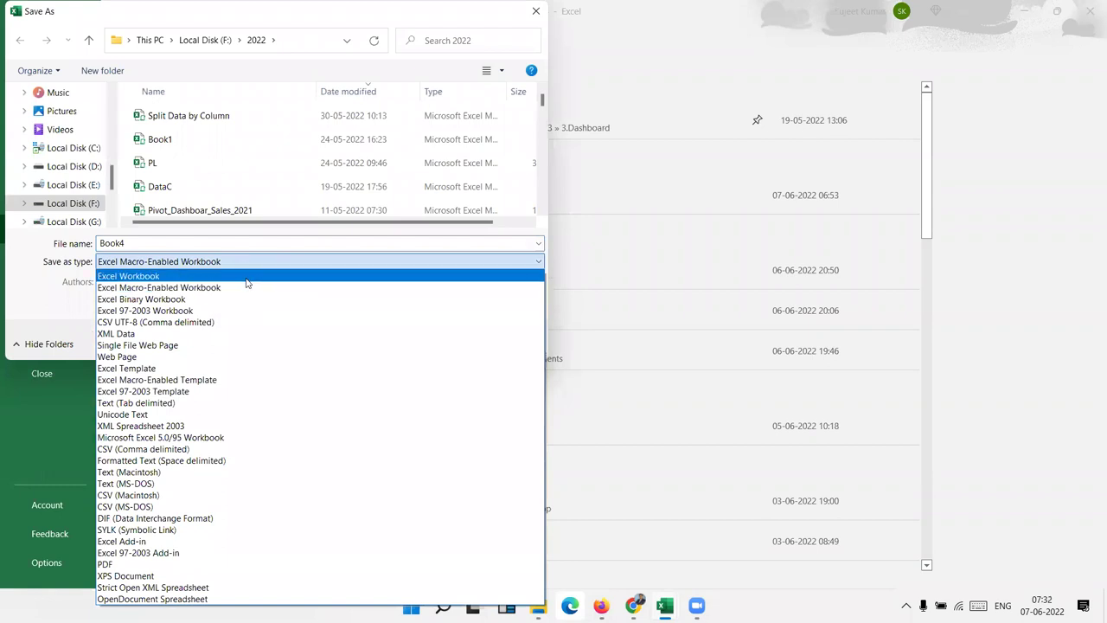
left_click(247, 282)
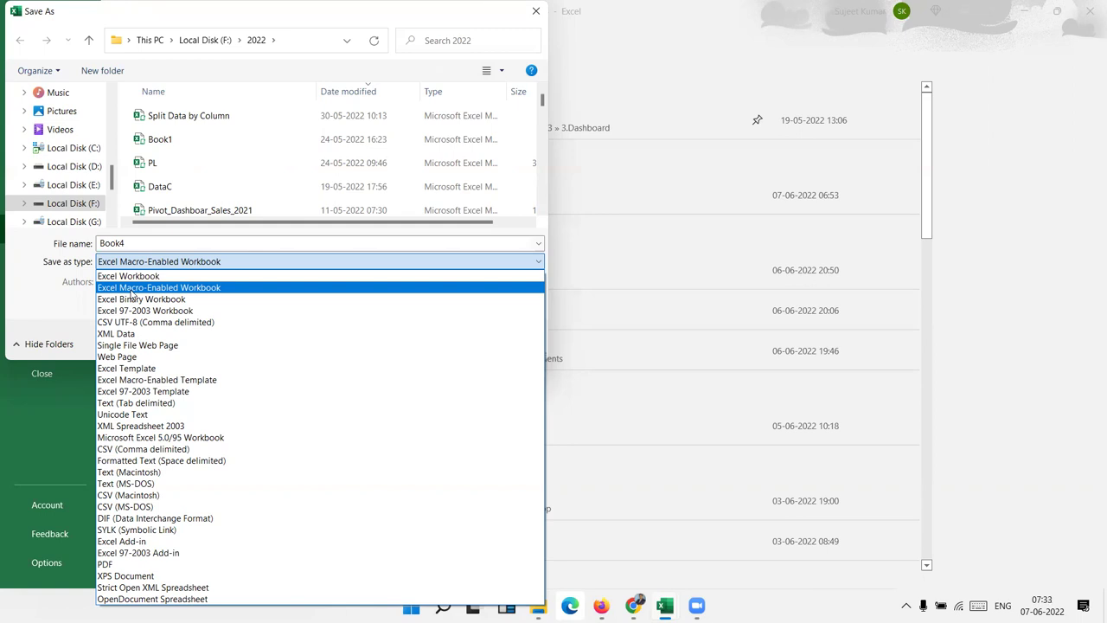
key("d")
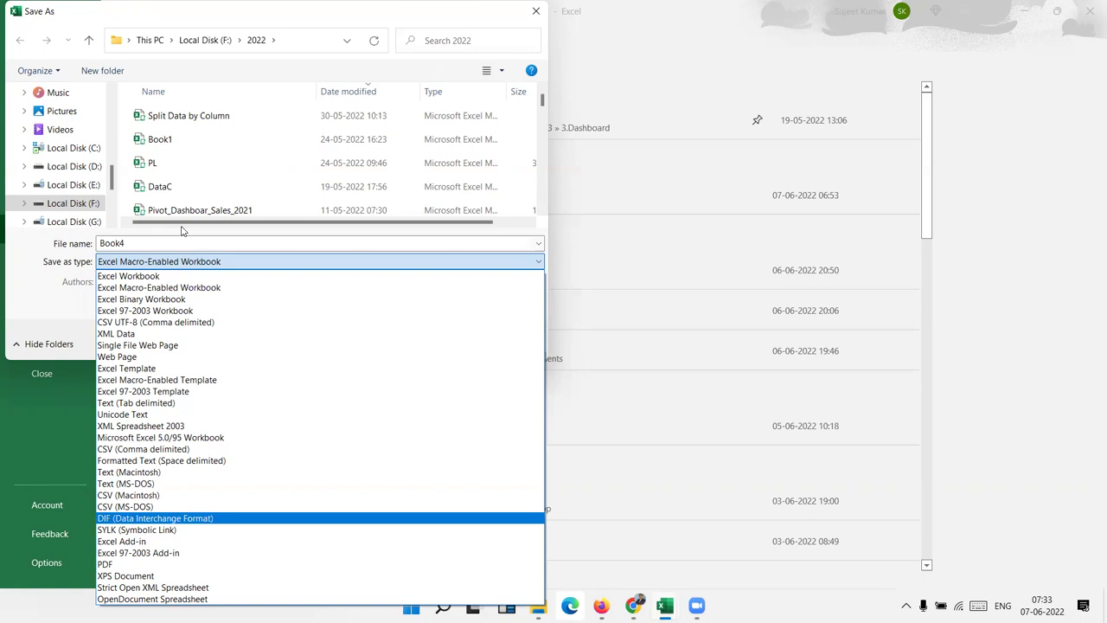
key("Escape")
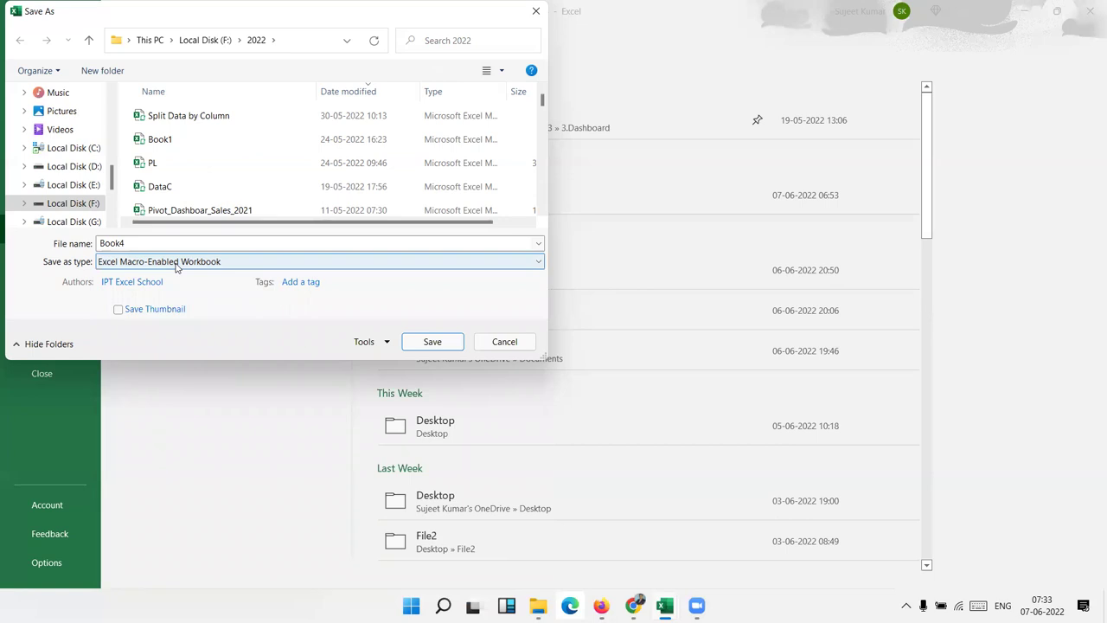
key("Escape")
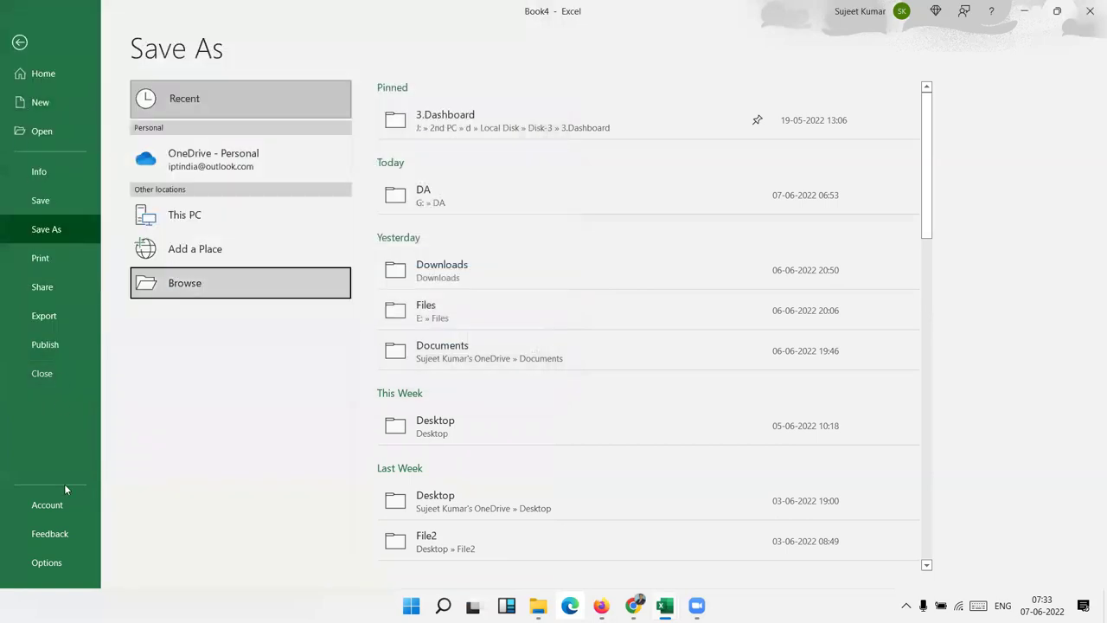
left_click(53, 562)
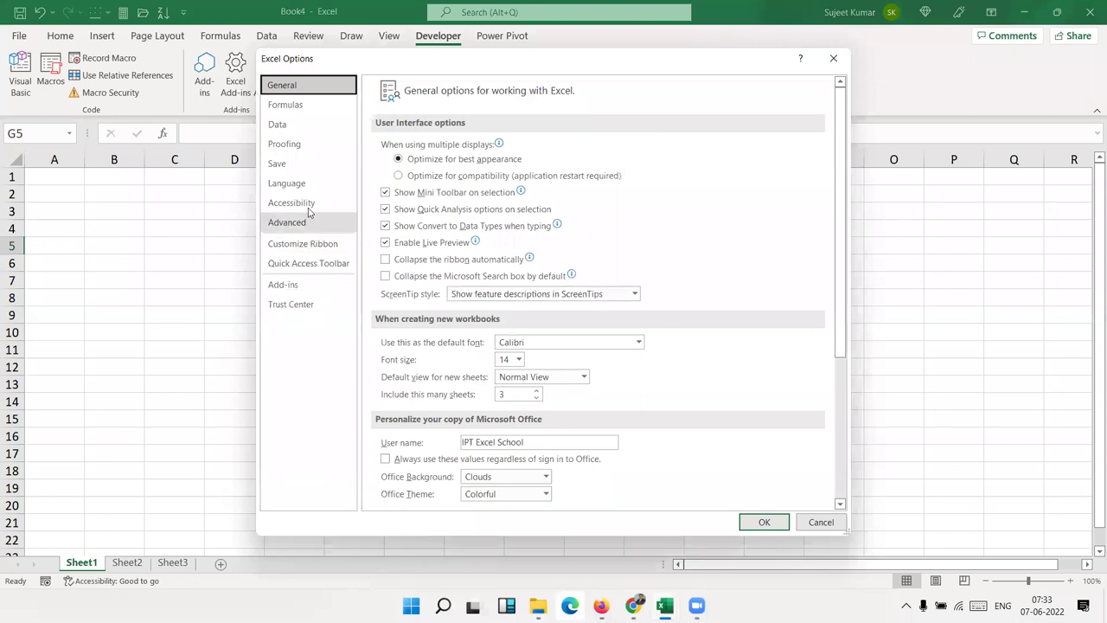
Step: Check the Save default format is Excel Macro-Enabled Workbook, then close Options to Sheet1
left_click(306, 166)
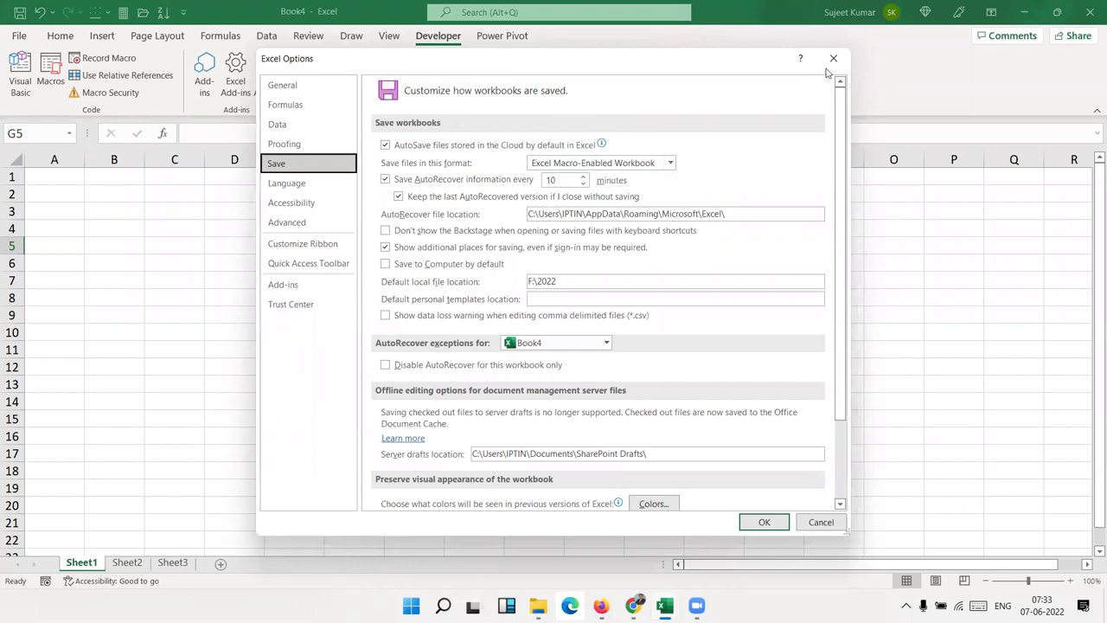
left_click(669, 163)
left_click(669, 164)
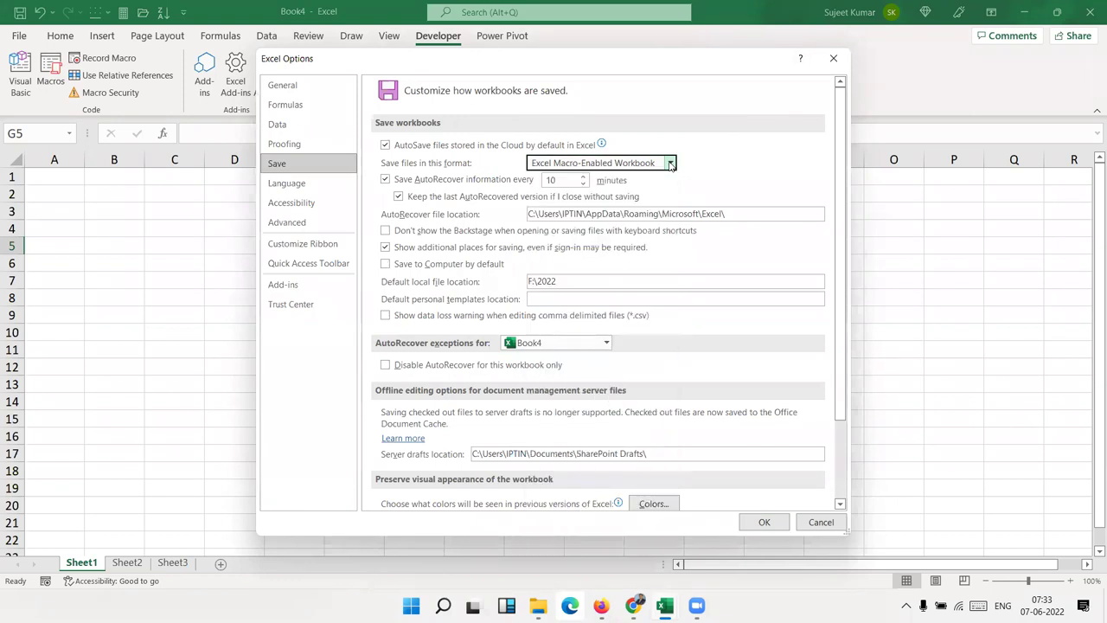
key("Return")
left_click(96, 209)
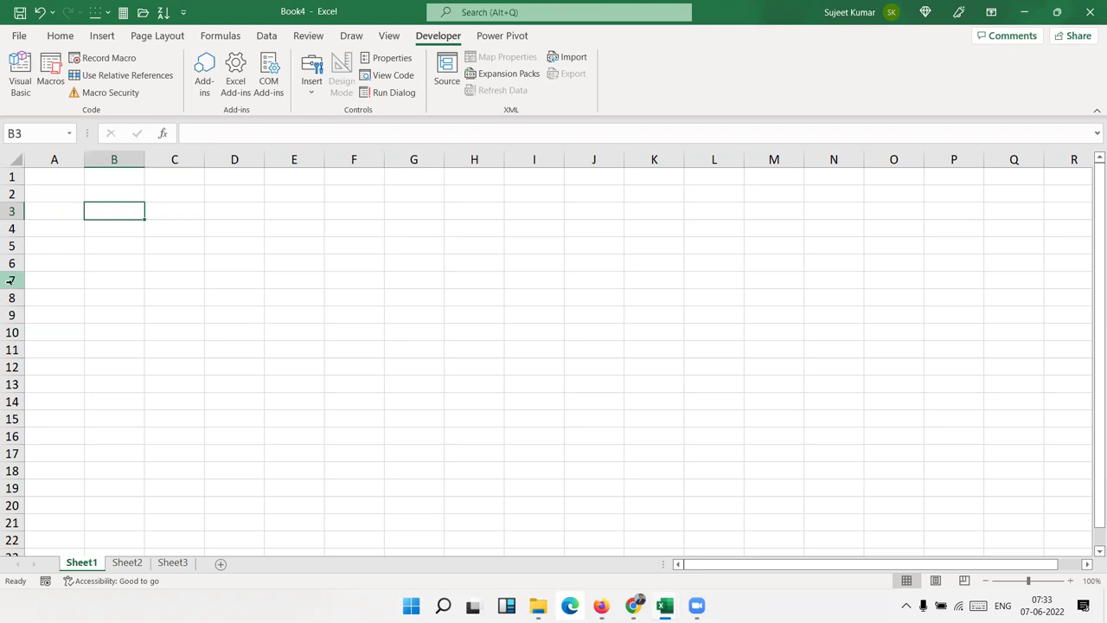
Step: Select E4, dismiss the Ctrl+S save prompt, and launch the Visual Basic editor
left_click(287, 235)
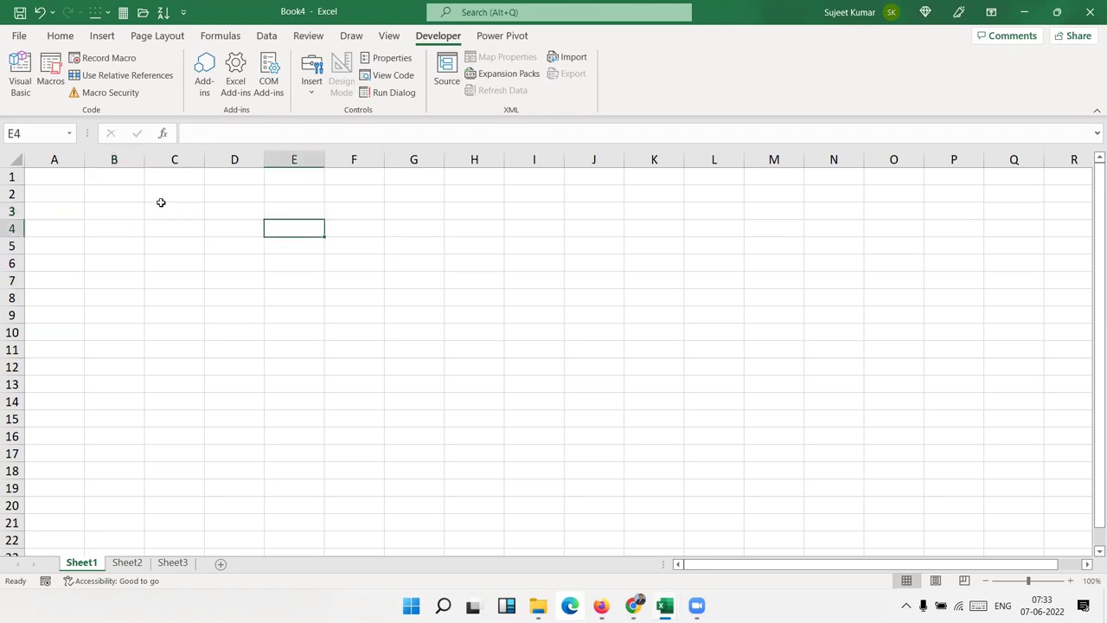
key("ctrl+s")
key("Escape")
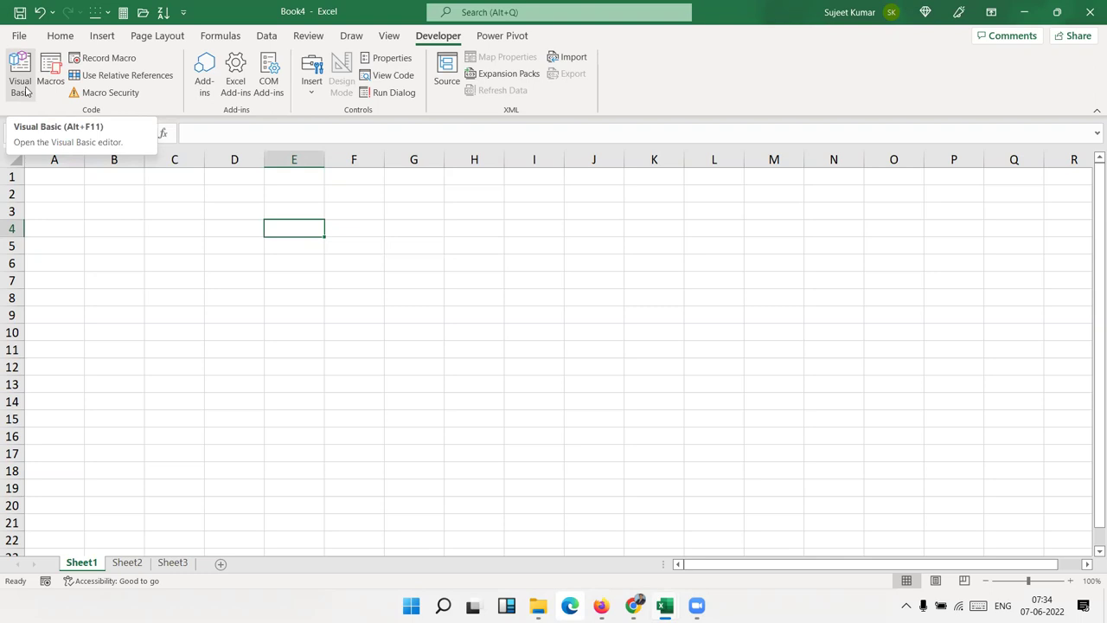
left_click(21, 85)
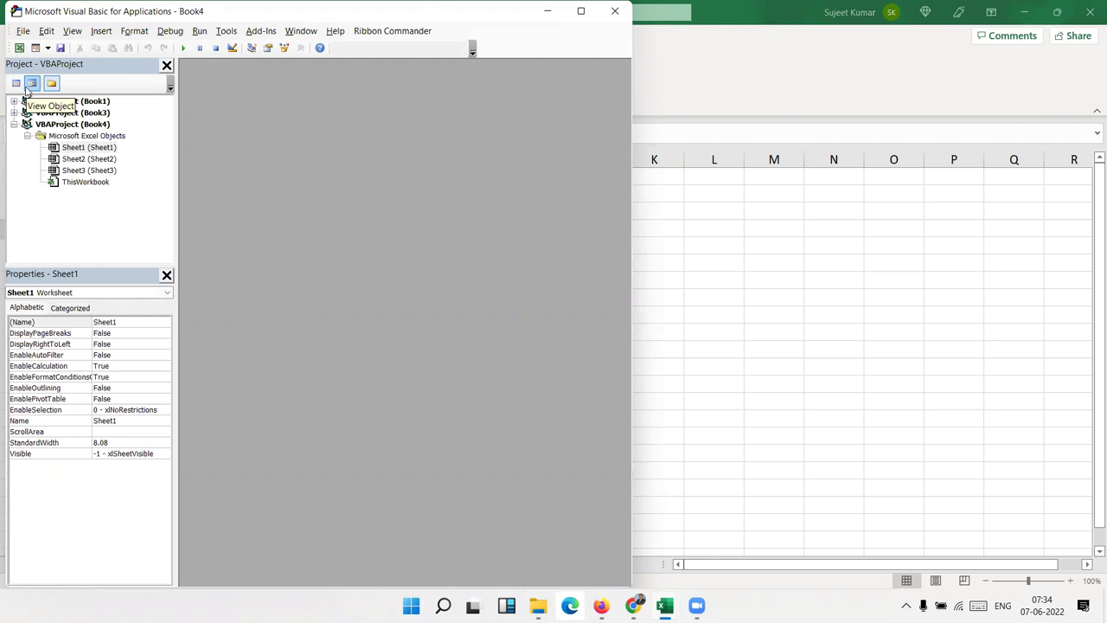
Step: Maximize the VBA editor, toggle the Book4 project, and select Sheet1
left_click(581, 11)
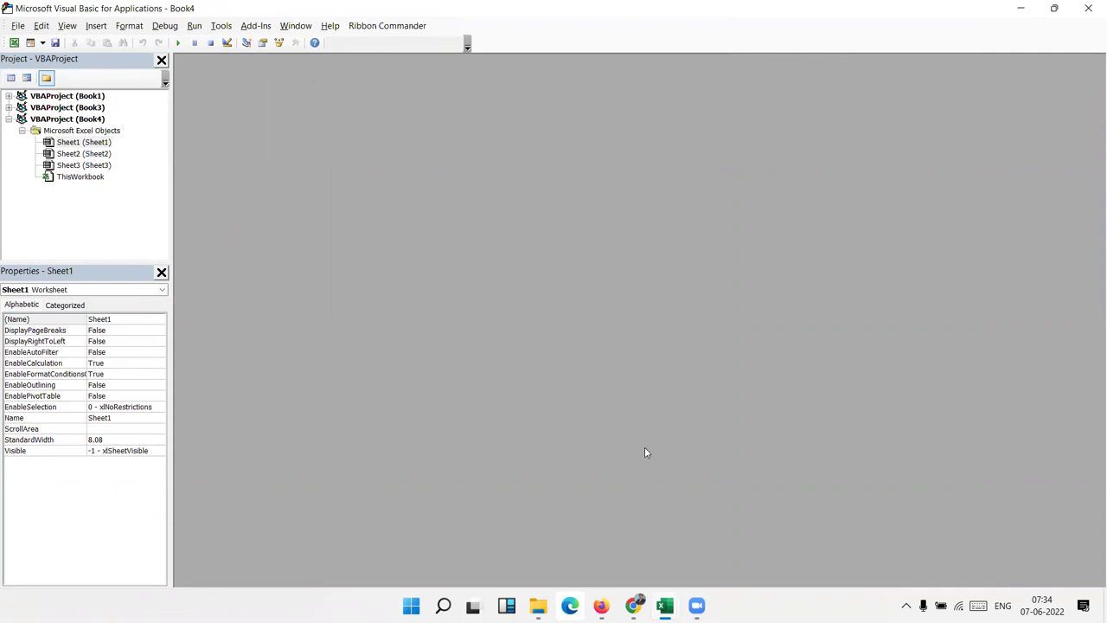
mouse_move(664, 605)
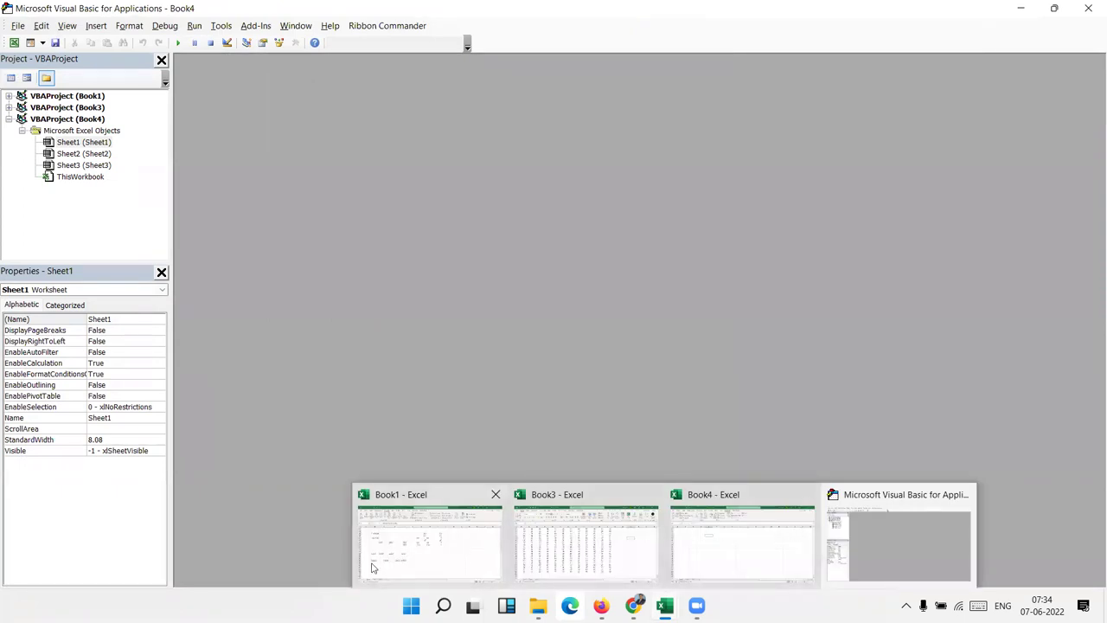
left_click(8, 120)
left_click(8, 119)
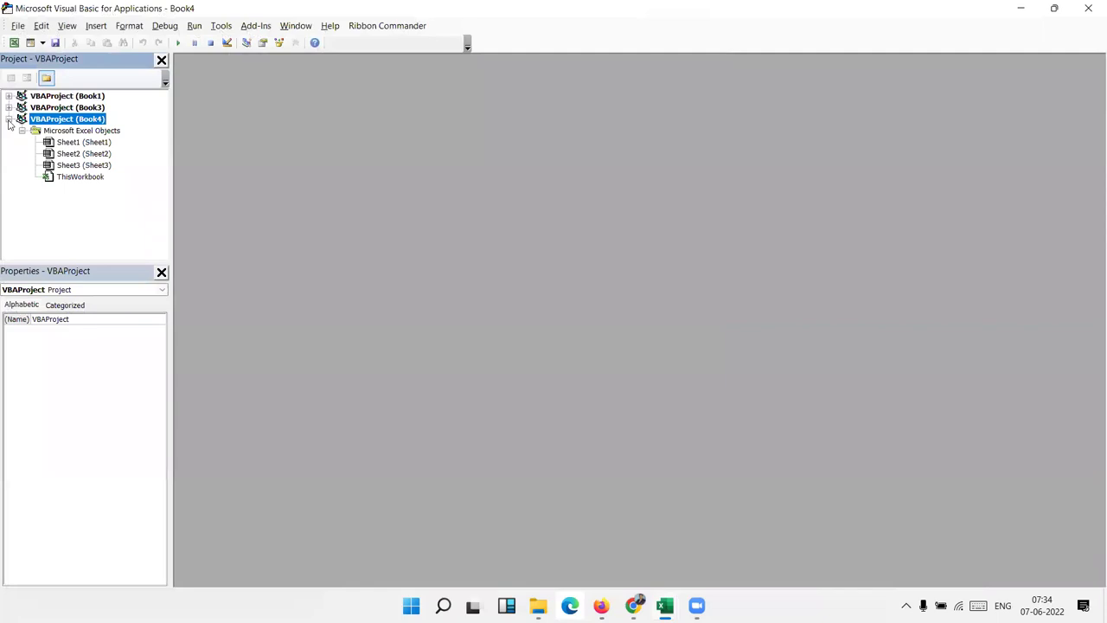
left_click(75, 142)
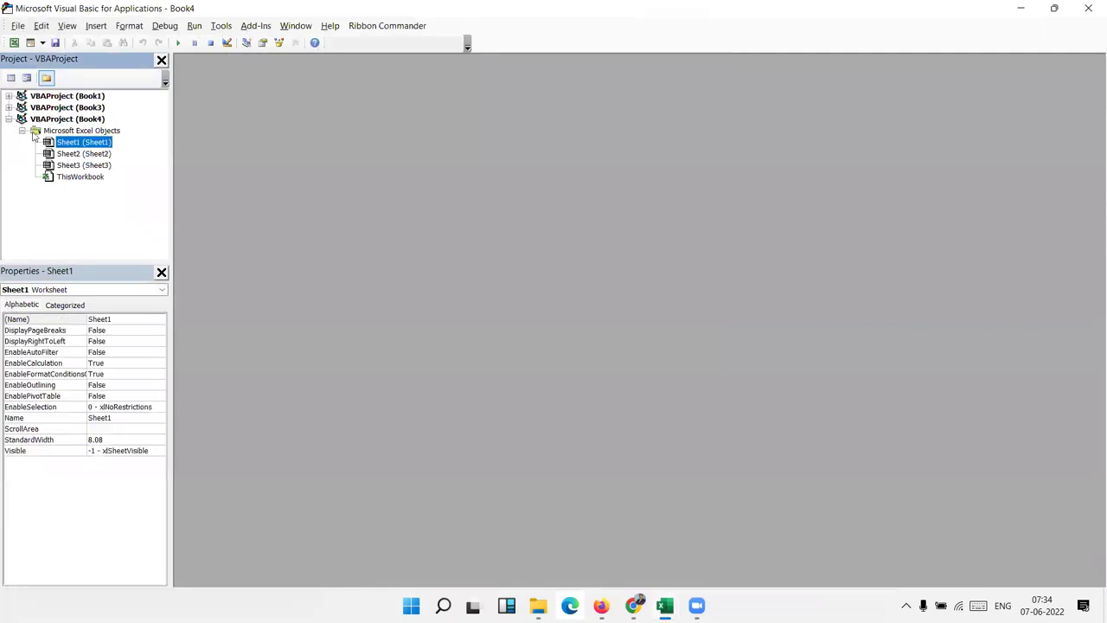
Step: Re-expand VBAProject (Book4), browse Sheet1, Sheet2 and Sheet3, then return to Book4
left_click(9, 119)
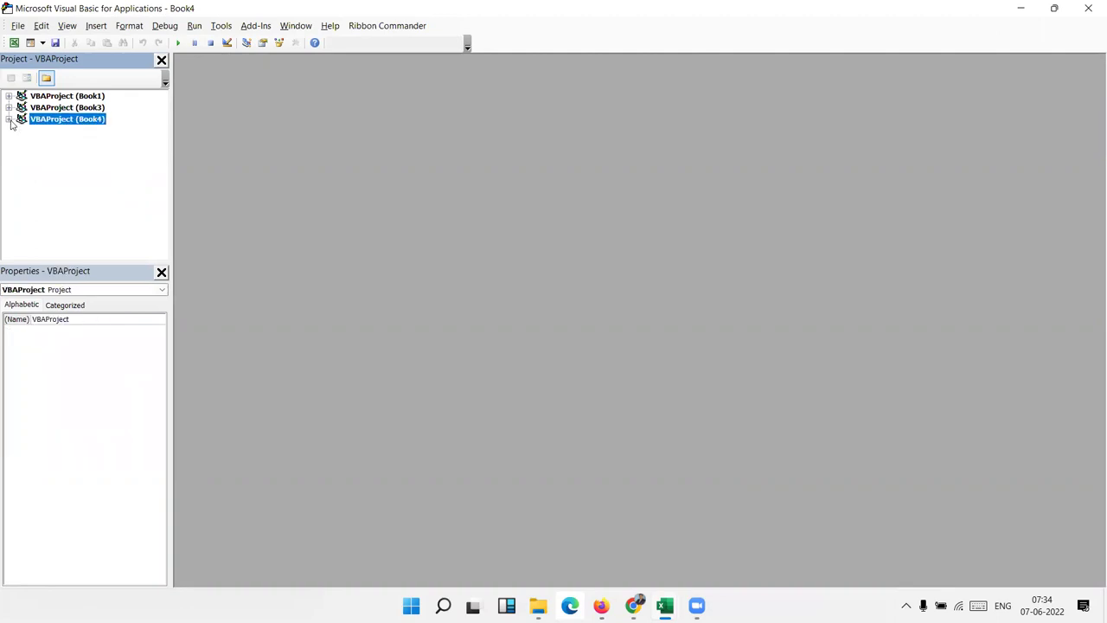
left_click(10, 120)
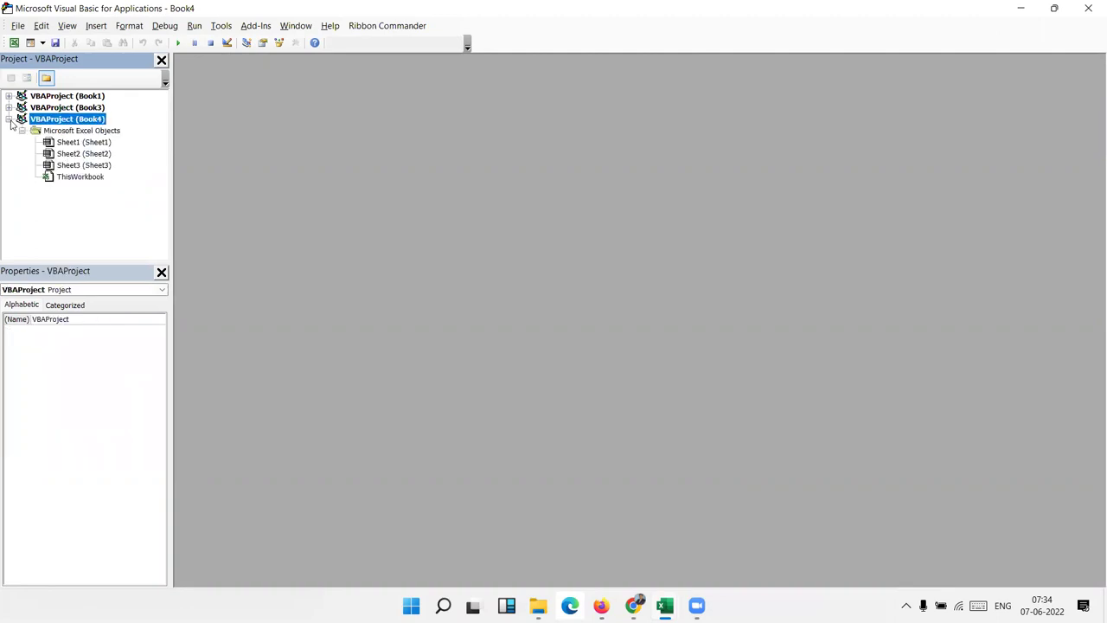
left_click(69, 143)
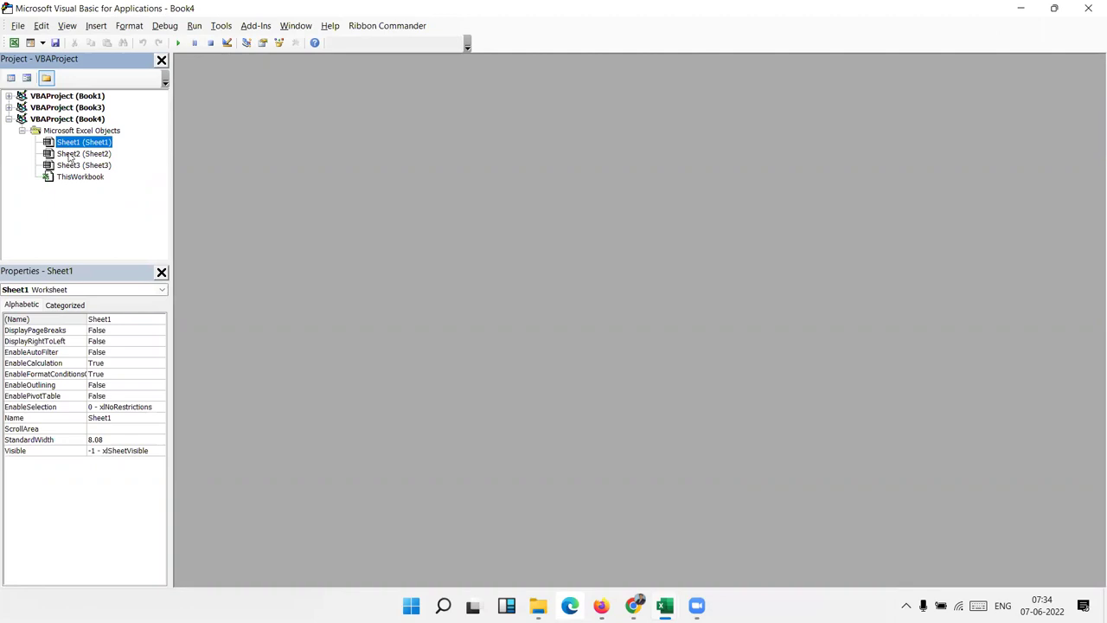
left_click(69, 154)
left_click(71, 165)
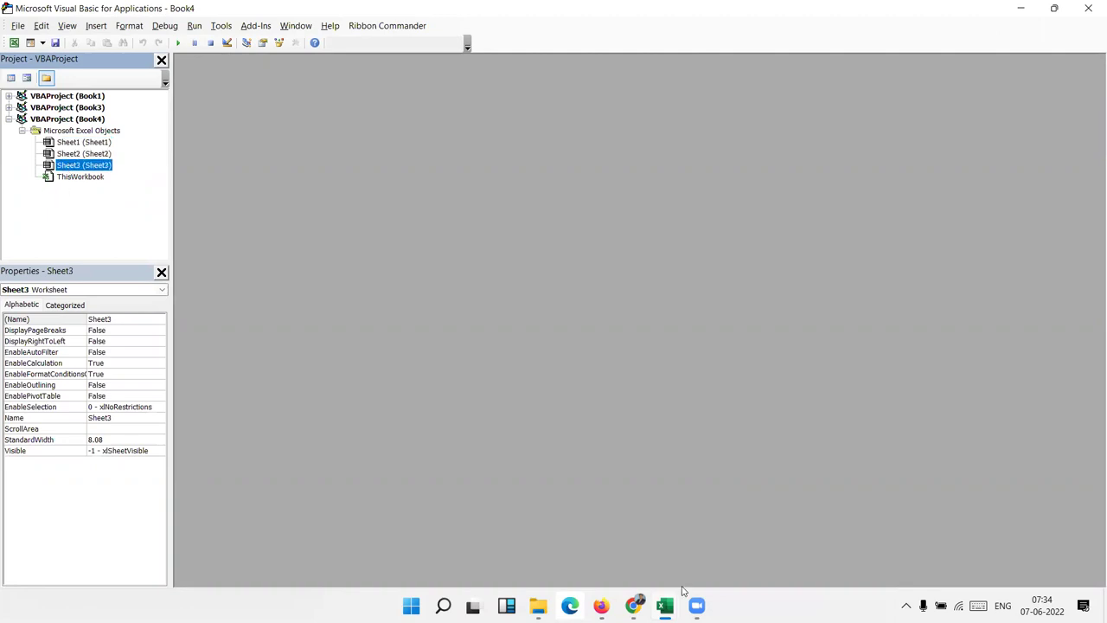
mouse_move(671, 585)
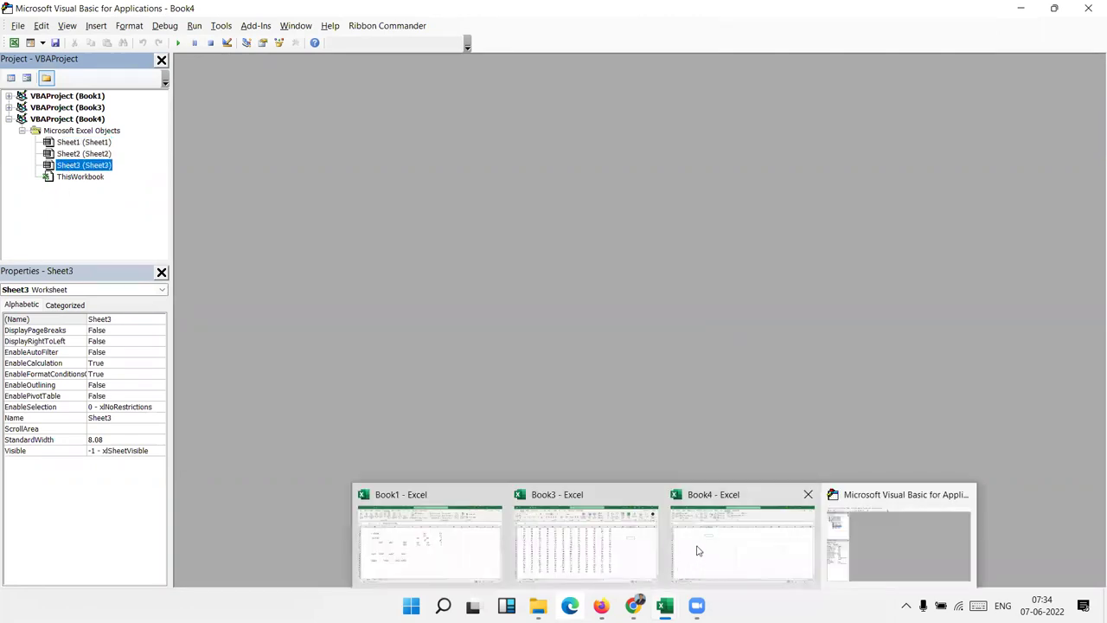
left_click(697, 548)
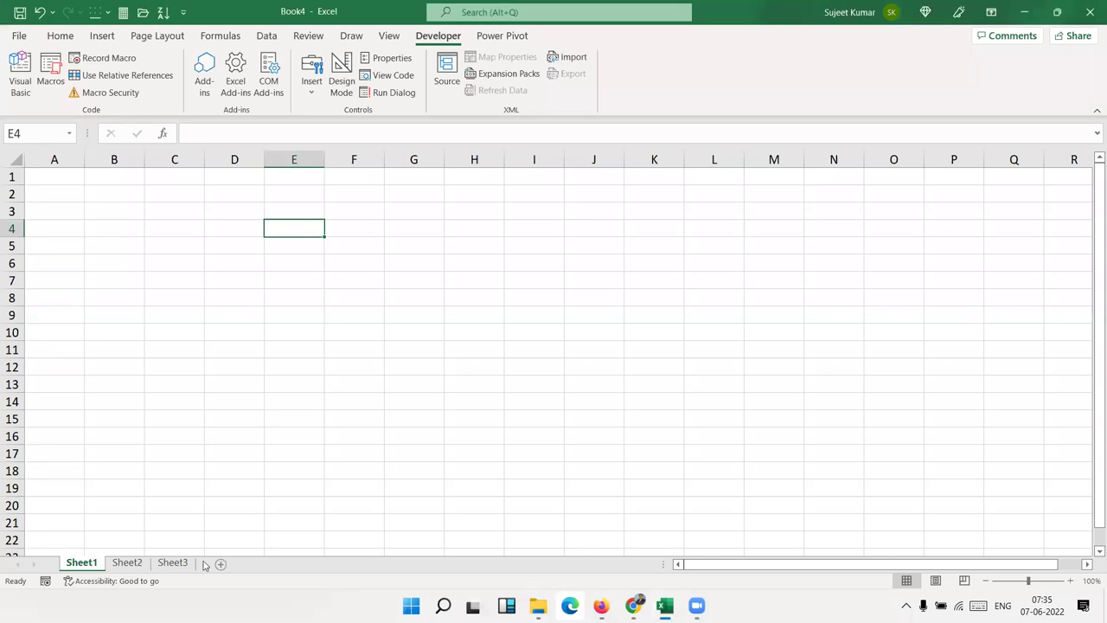
Step: Return to the Visual Basic editor for Book4 with Alt+F11
key("alt+F11")
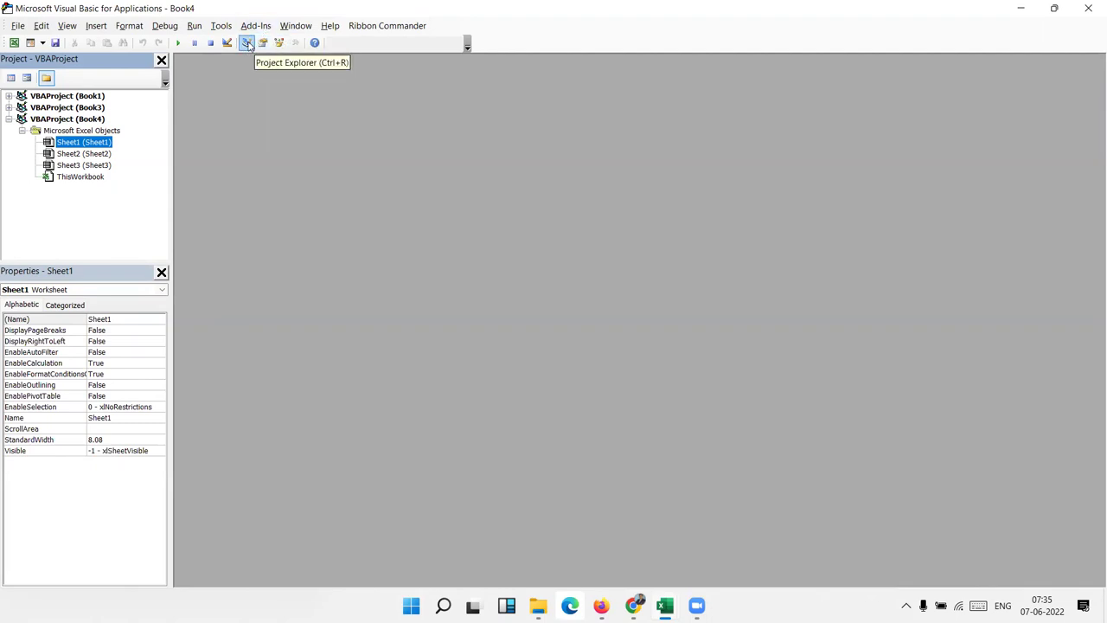
Step: Open Sheet1's code window from the Project Explorer
left_click(67, 25)
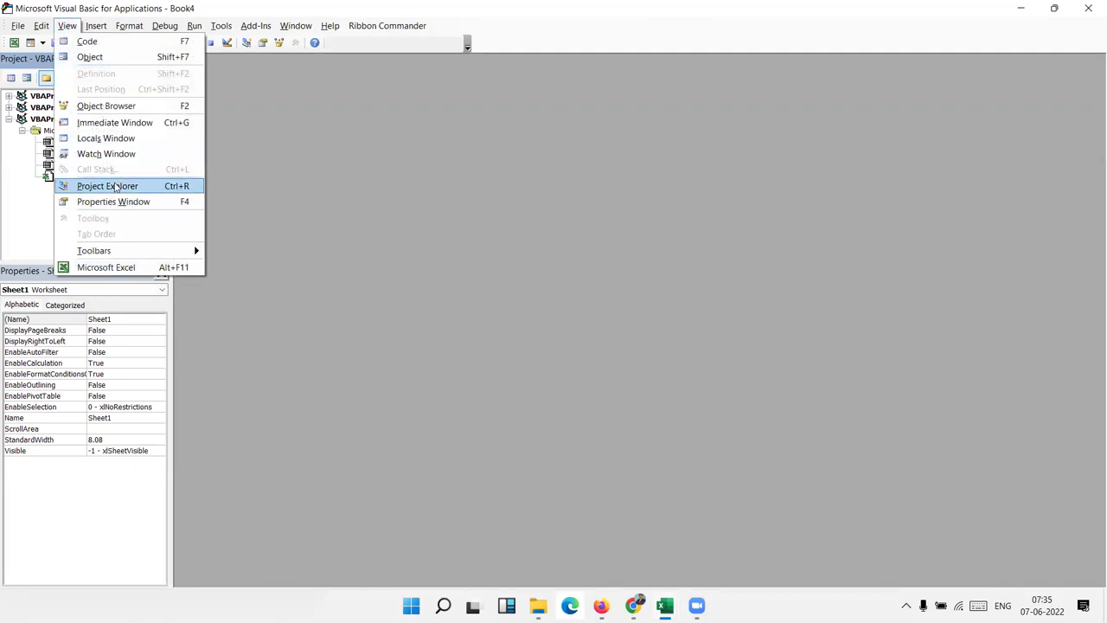
left_click(295, 259)
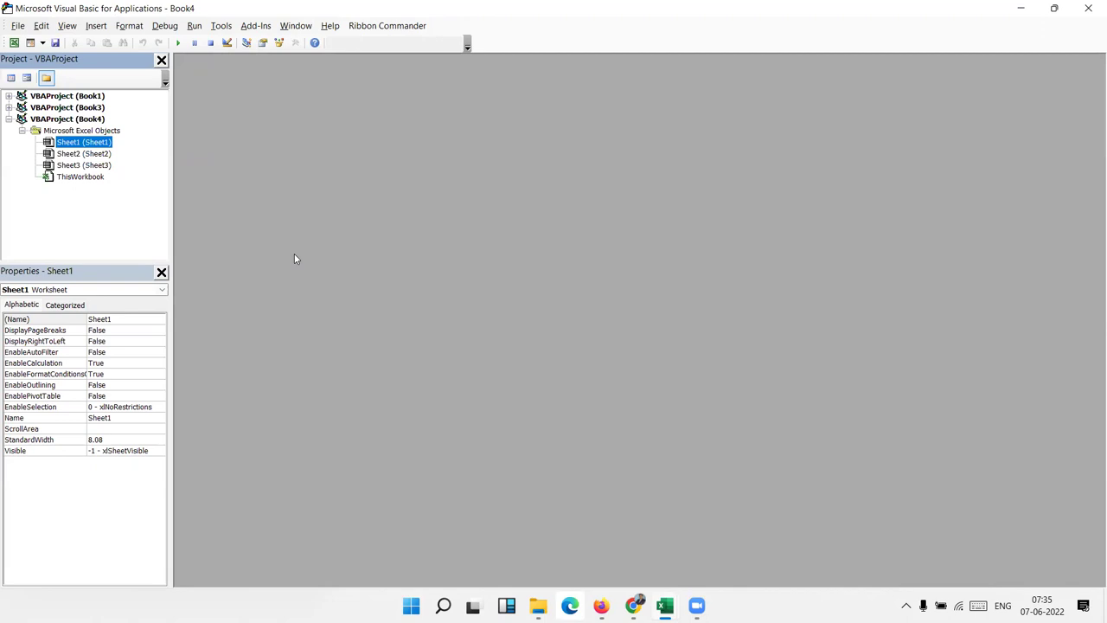
double_click(58, 144)
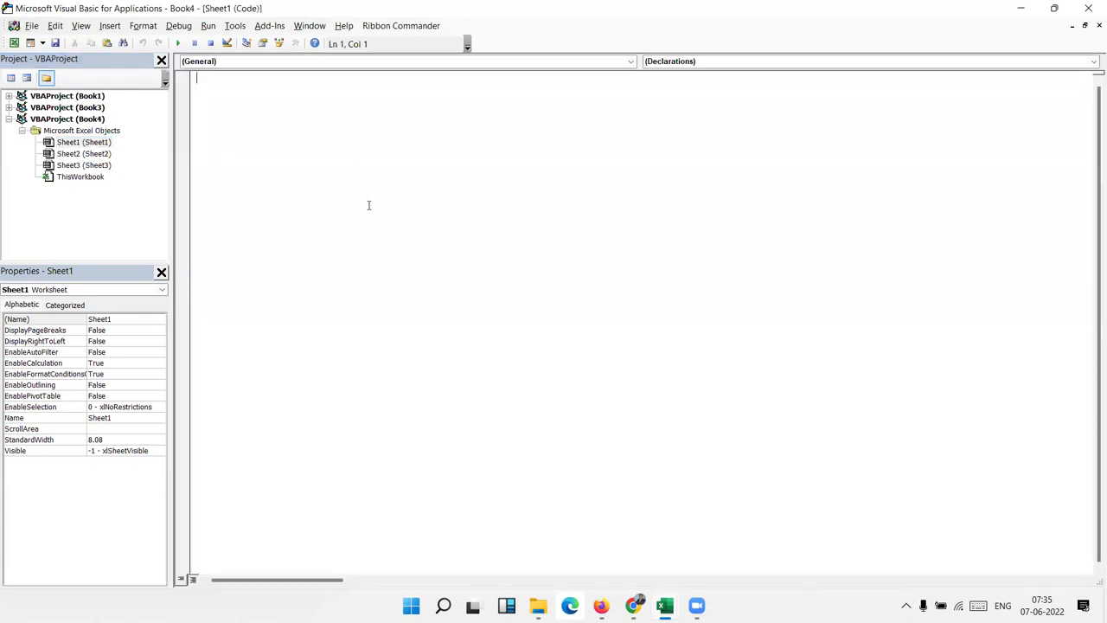
type("dfggf")
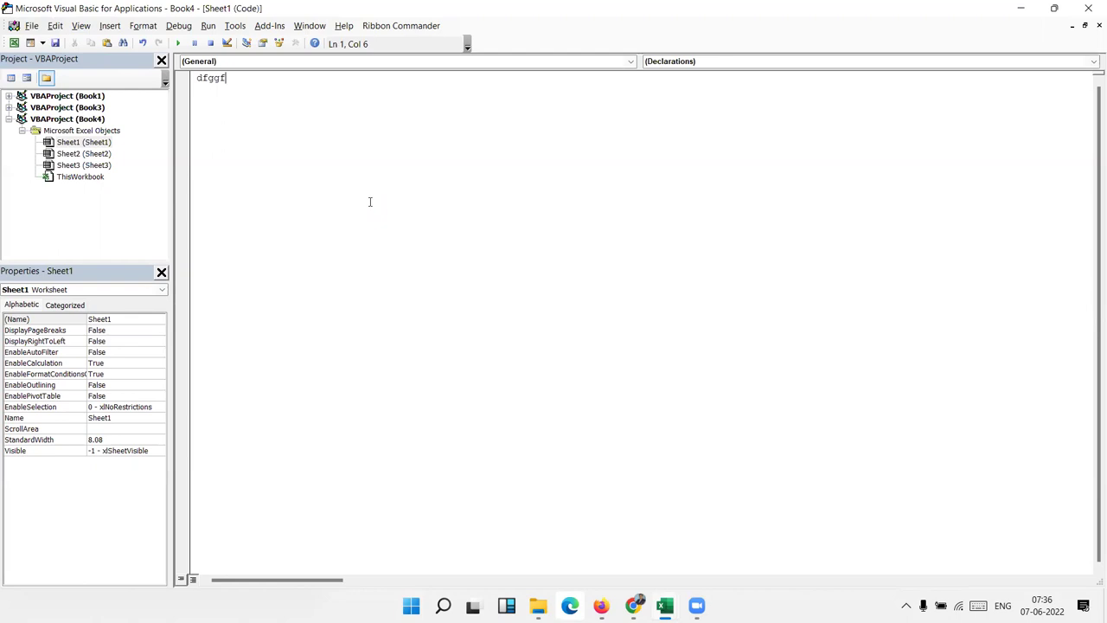
key("BackSpace")
key("BackSpace")
key("BackSpace")
key("BackSpace")
key("BackSpace")
Step: Declare an empty Sub rr() macro in Sheet1 and select its code
type("sub rr")
type("()")
key("Return")
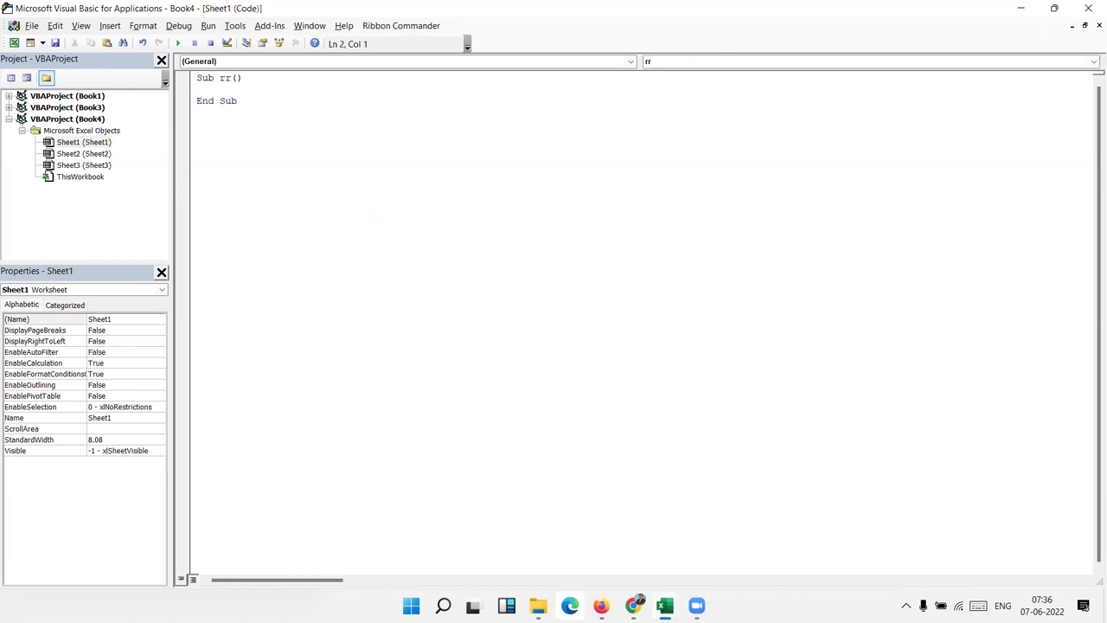
left_click(197, 78)
key("shift+Down")
key("shift+Down")
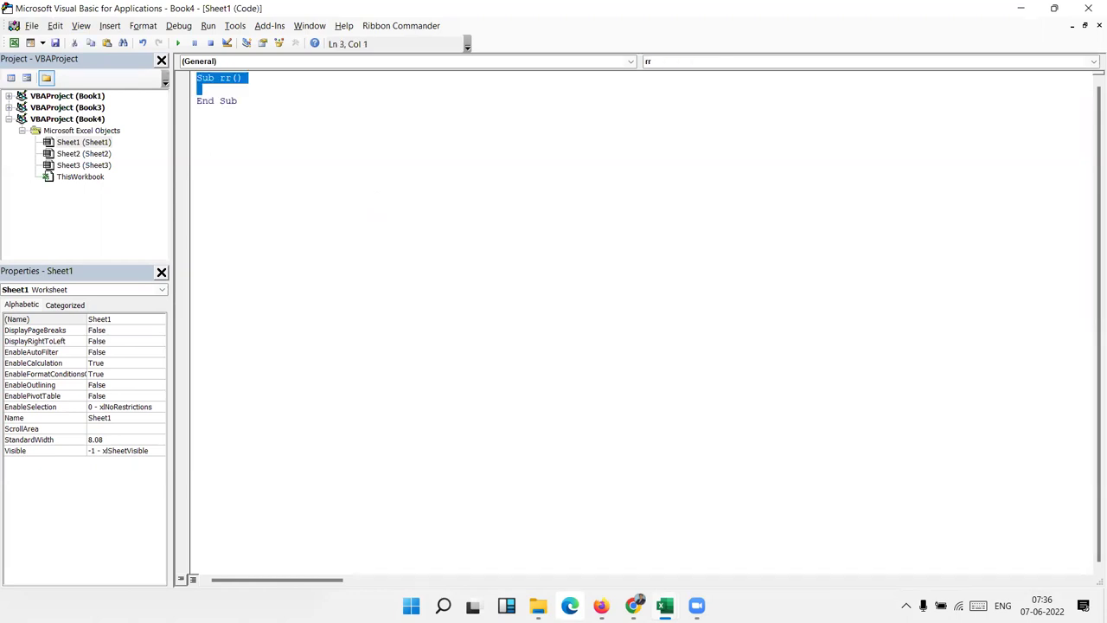
key("shift+Down")
left_click_drag(259, 102, 209, 70)
key("alt+F11")
Step: Delete the Sheet1 worksheet from Book4 and open the ThisWorkbook code window
right_click(82, 562)
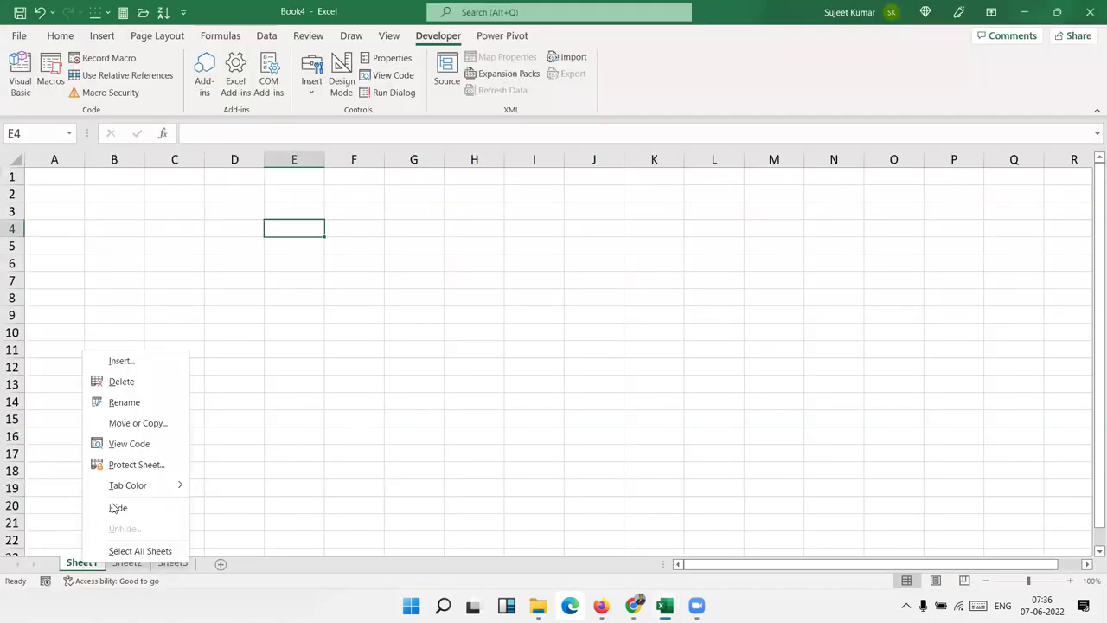
left_click(145, 382)
left_click(518, 340)
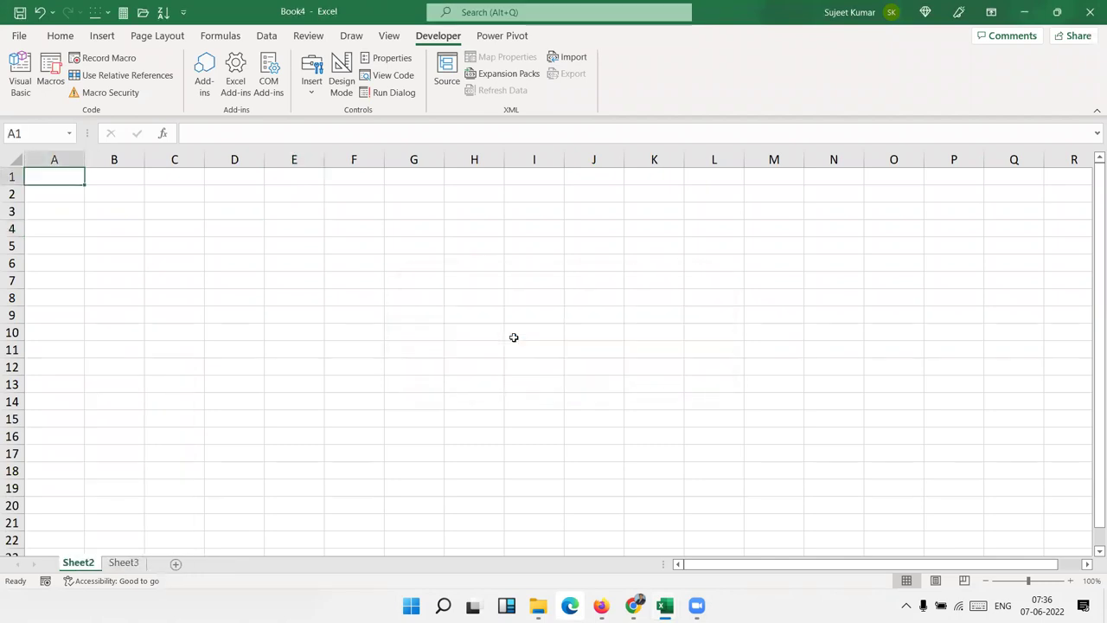
key("alt+F11")
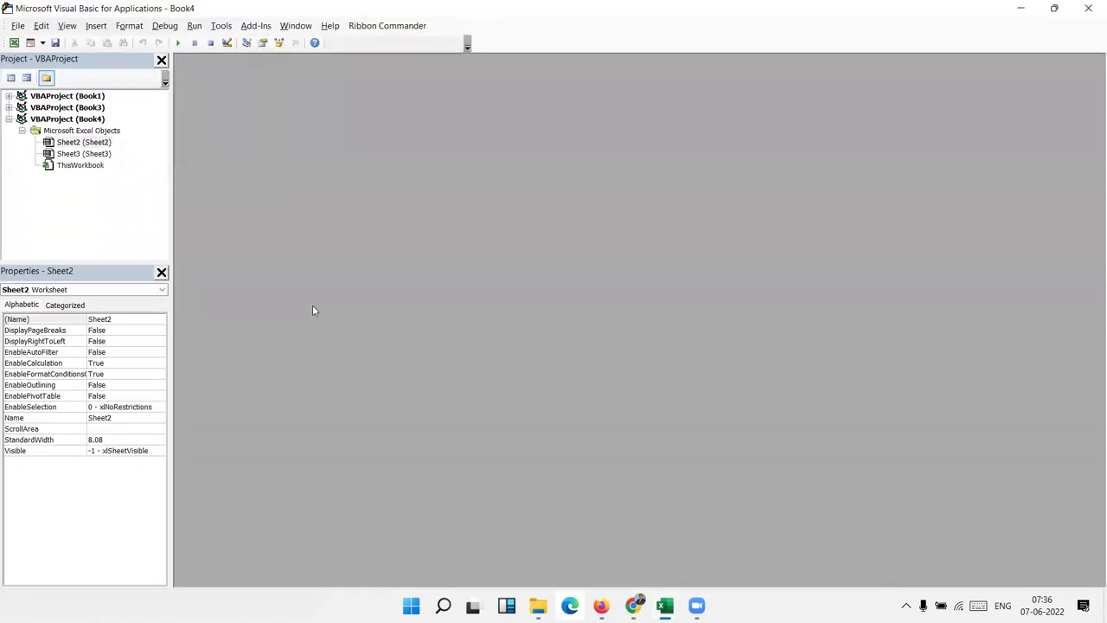
double_click(71, 165)
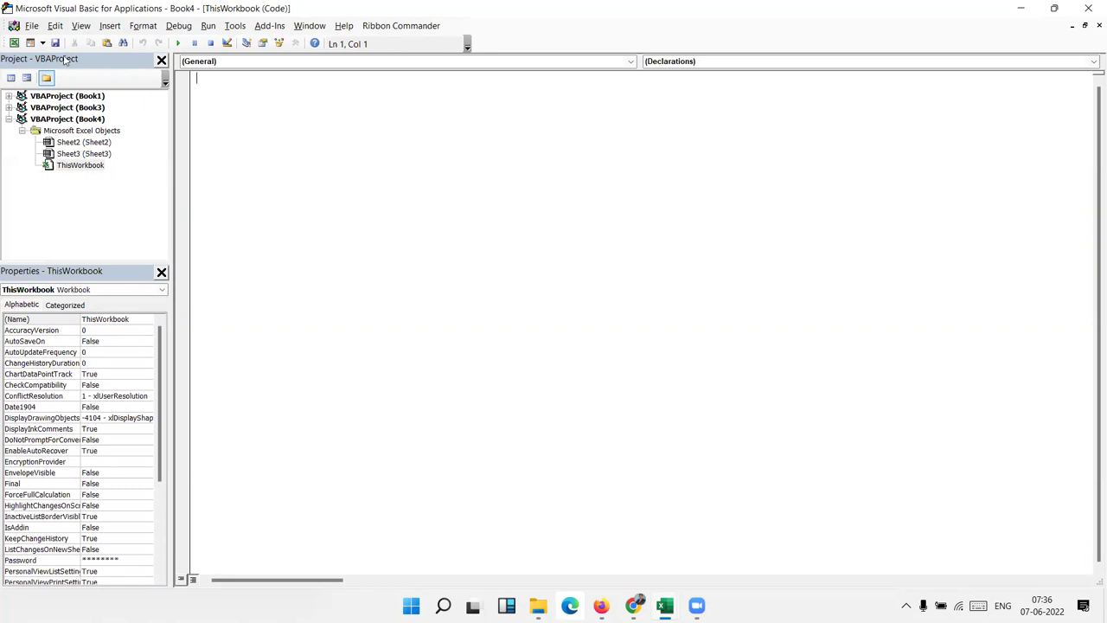
Step: Insert Module1 and declare an empty Sub test() macro in it
left_click(99, 29)
left_click(133, 73)
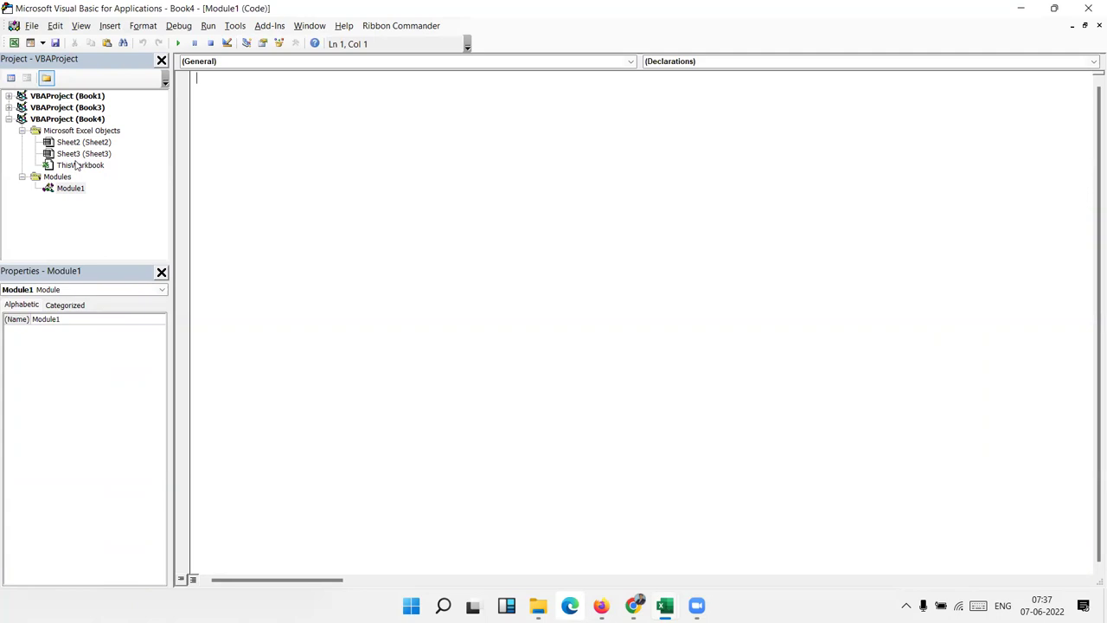
double_click(70, 189)
type("sub")
type("test")
type("()")
key("Return")
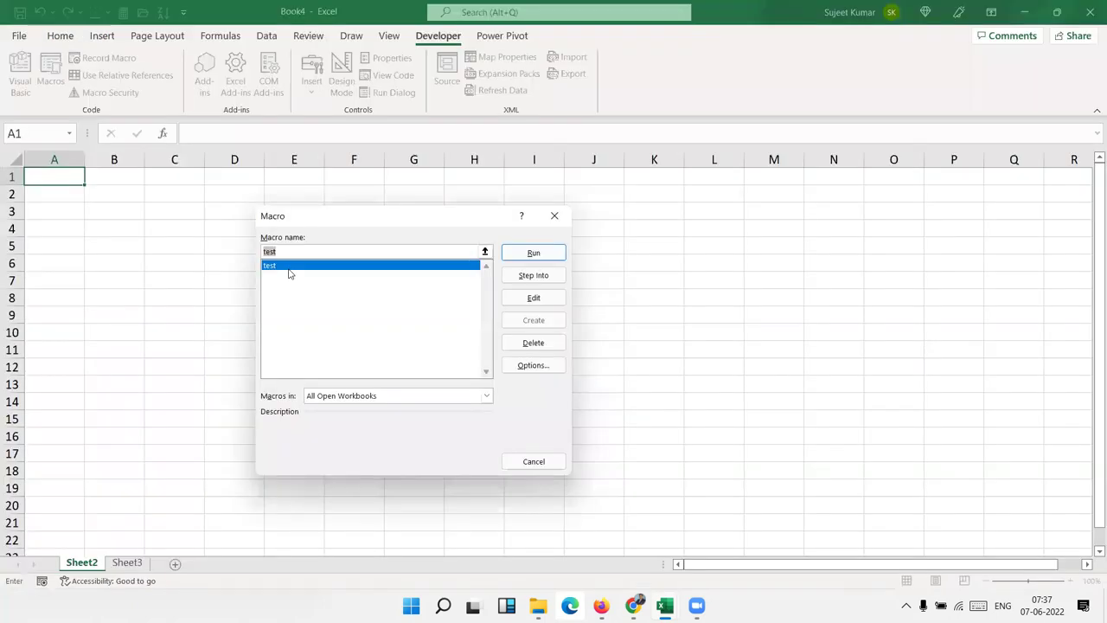
Step: Close the Macro dialog and add blank lines inside the Sub test() body
left_click(289, 273)
left_click(556, 218)
key("alt+F11")
key("Return")
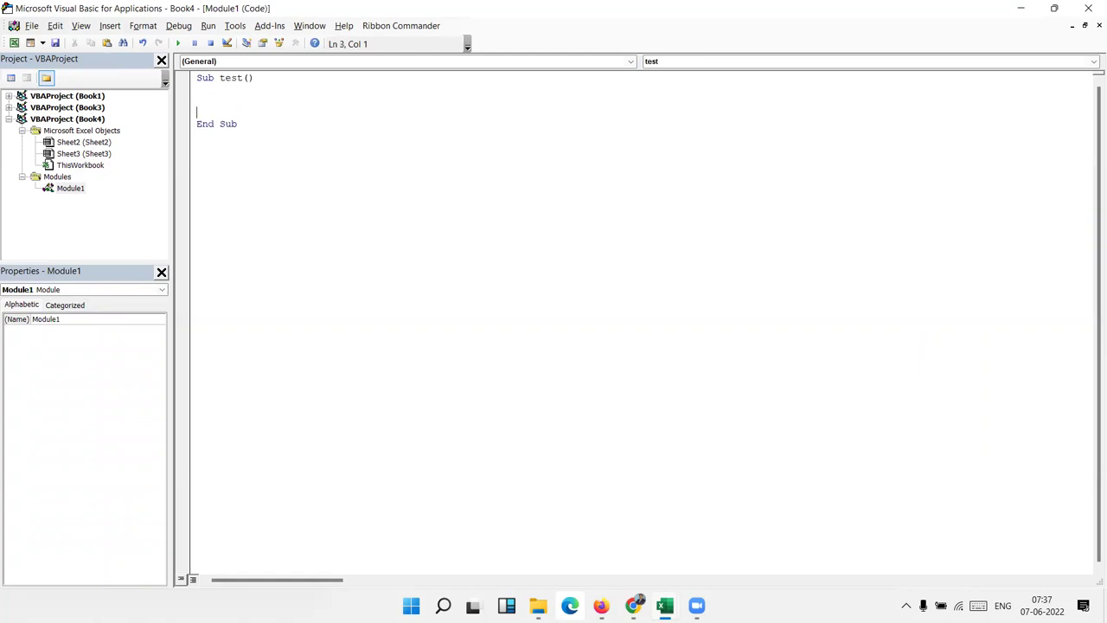
key("Down")
key("shift+Down")
left_click(197, 89)
key("shift+Down")
key("shift+Down")
key("shift+Down")
Step: Select the blank lines inside the test macro body
left_click(242, 190)
left_click_drag(199, 88, 209, 124)
left_click(211, 101)
left_click_drag(199, 89, 204, 110)
key("Left")
key("shift+Down")
key("shift+Down")
key("shift+Down")
key("Up")
key("Up")
Step: Append ' Today' to the macro name and dismiss the resulting compile error
left_click(243, 78)
type("Today")
left_click(316, 108)
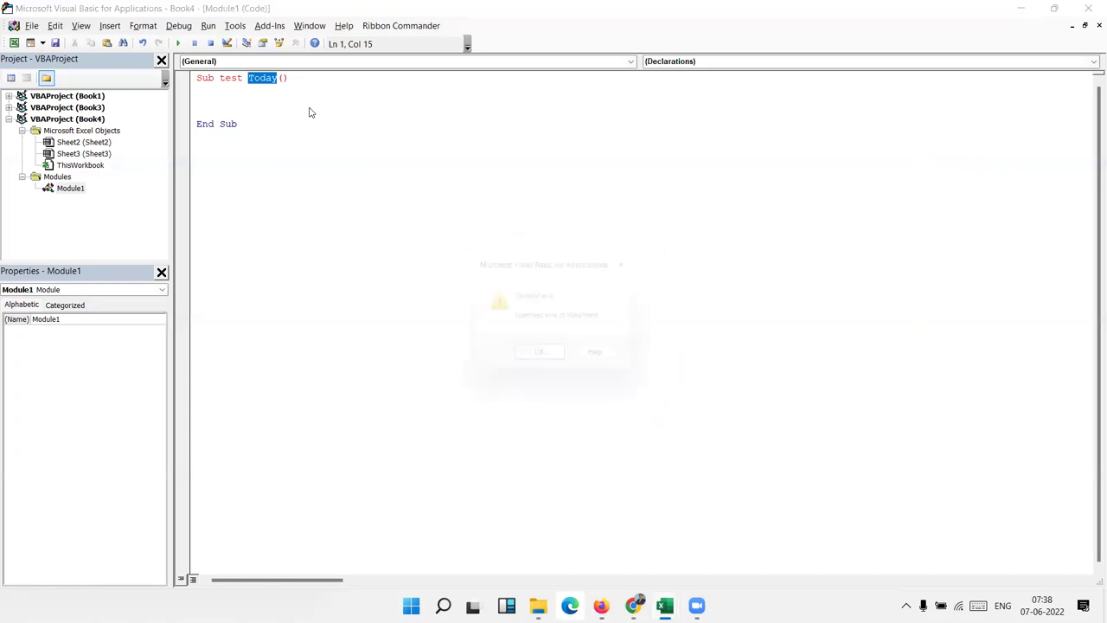
left_click(534, 362)
Step: Replace the space in the macro name with an underscore, making test_Today
left_click(254, 109)
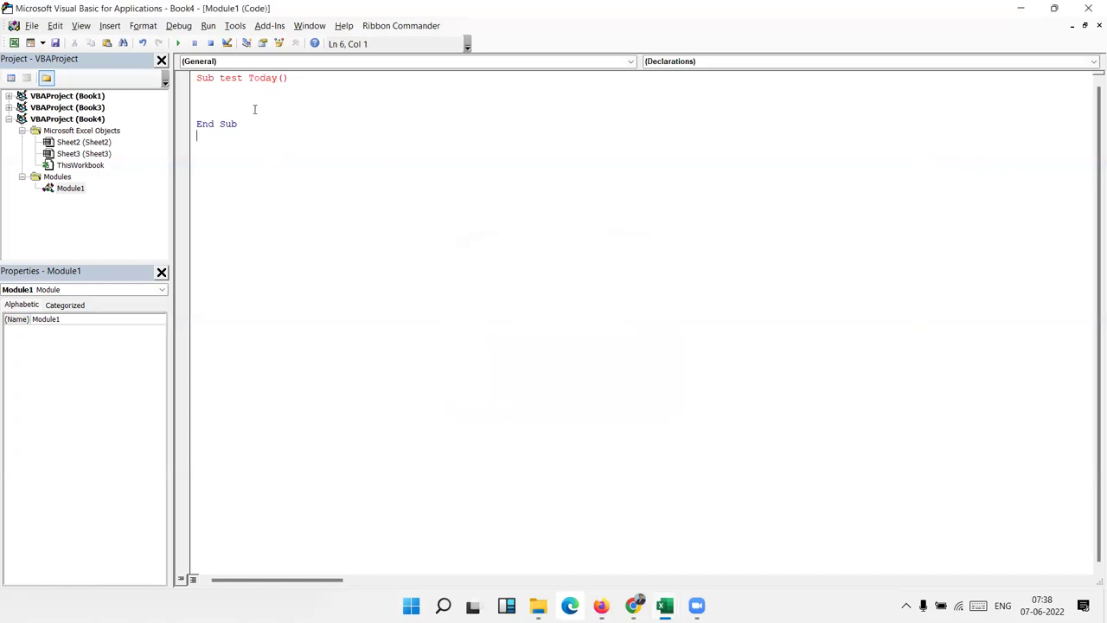
left_click_drag(242, 78, 250, 80)
type("_")
left_click(309, 198)
left_click(268, 100)
left_click(253, 133)
key("Return")
Step: Rename test_Today to raj1 and view it in Excel's Macro dialog
left_click_drag(276, 78, 218, 78)
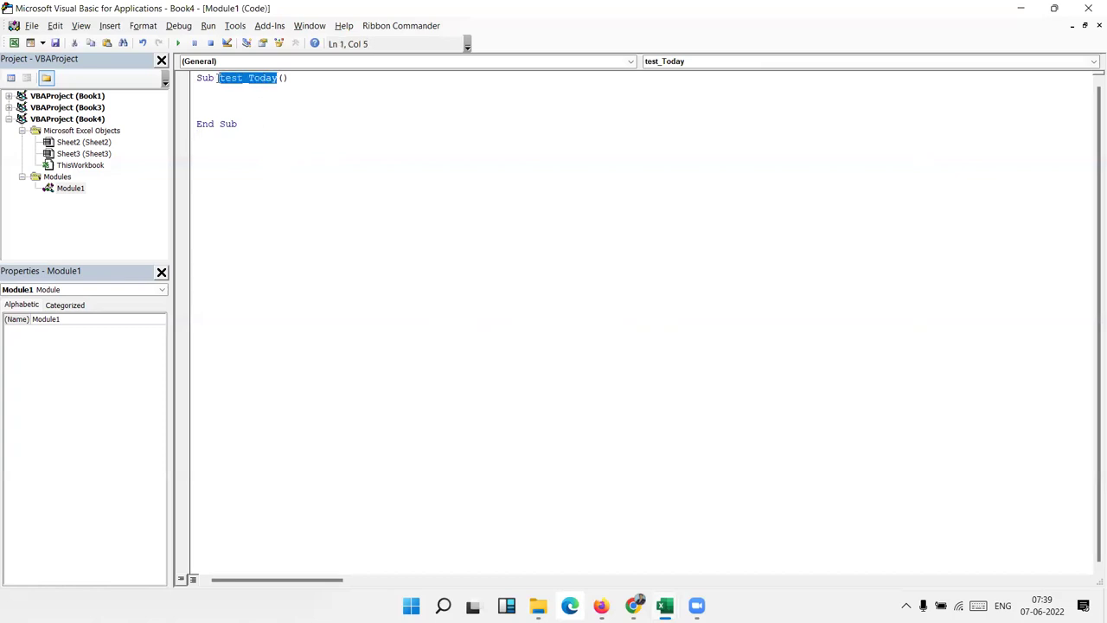
type("raji")
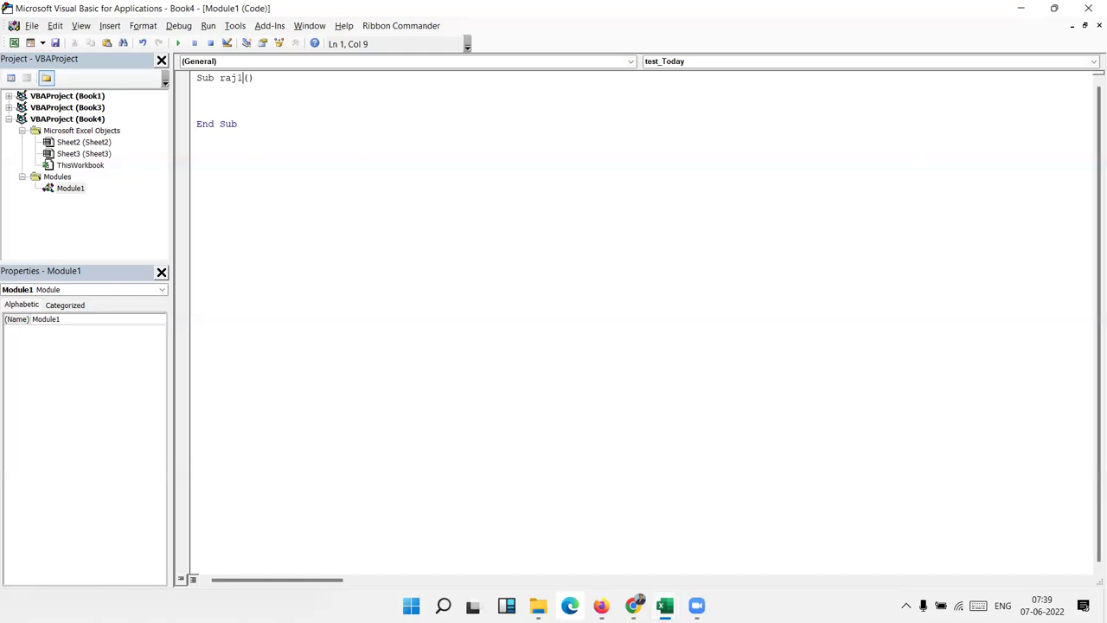
left_click(235, 94)
key("alt+F11")
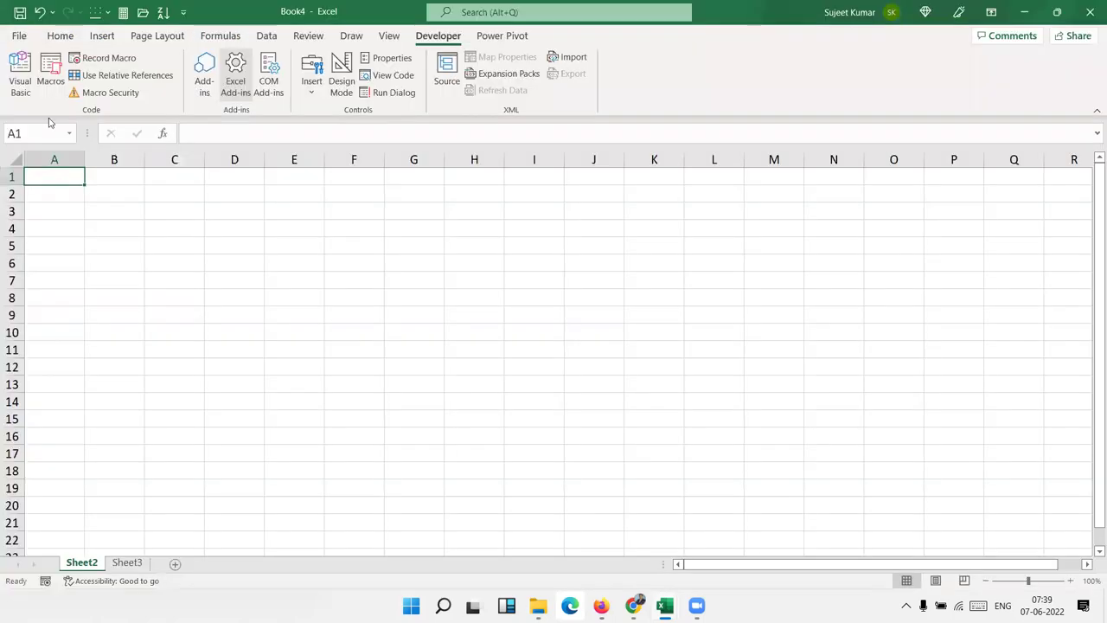
left_click(50, 76)
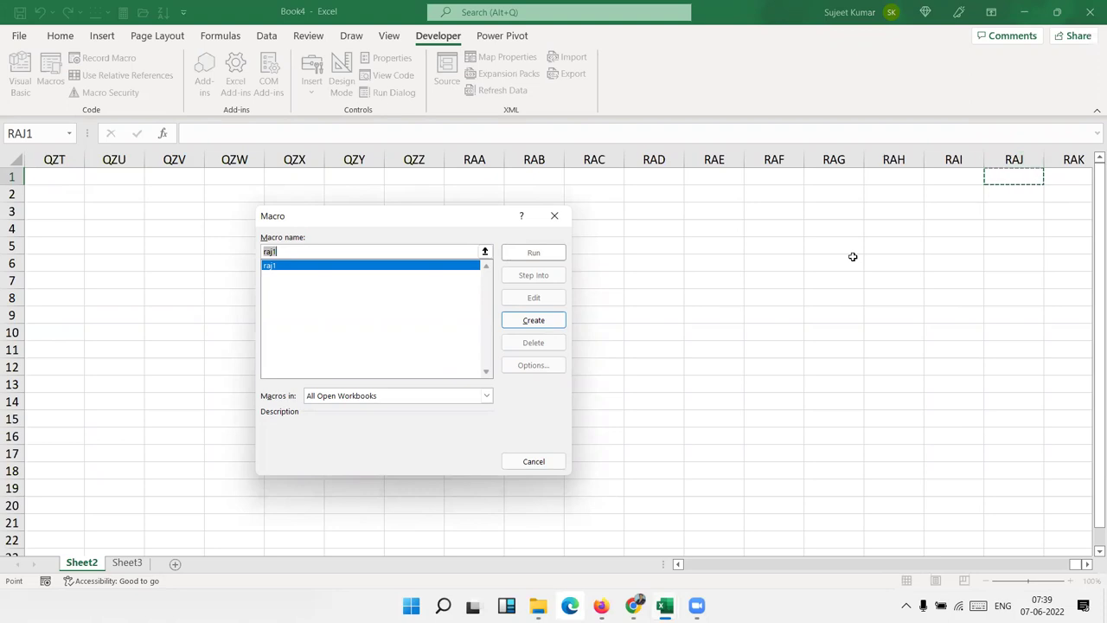
Step: Close the macro list and jump from cell RAJ1 to column XFD and back to A1
key("Return")
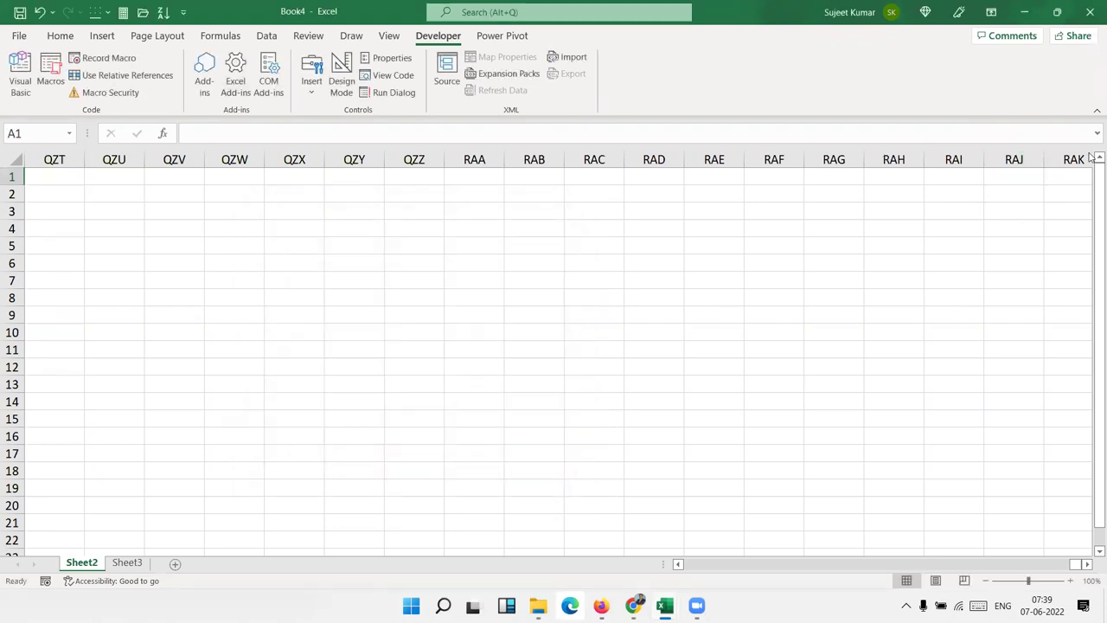
left_click(1008, 174)
key("ctrl+Right")
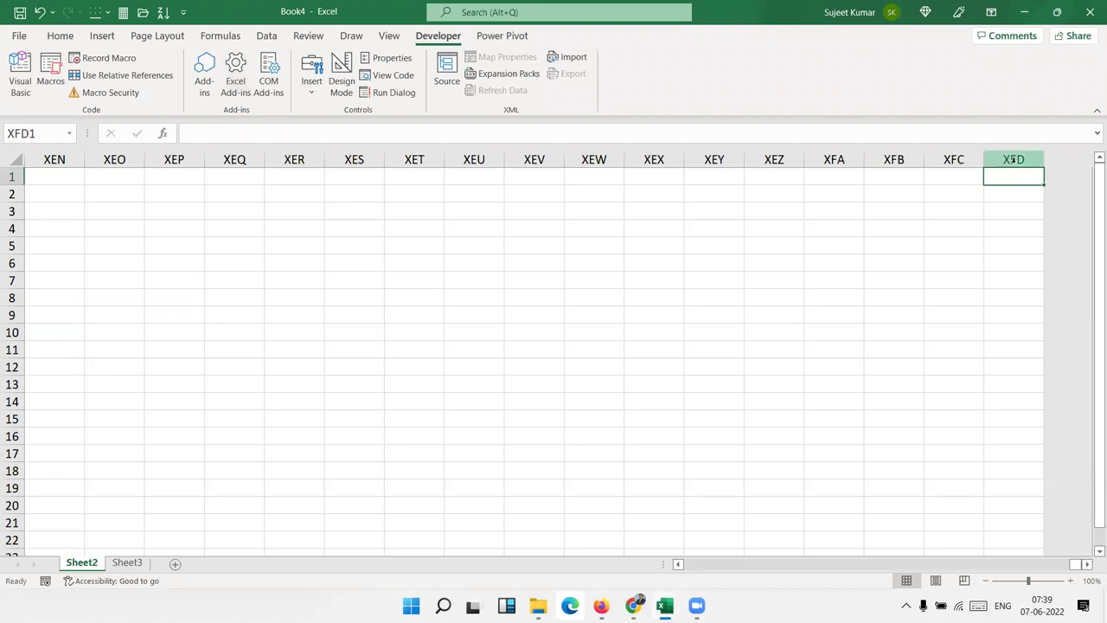
key("ctrl+Left")
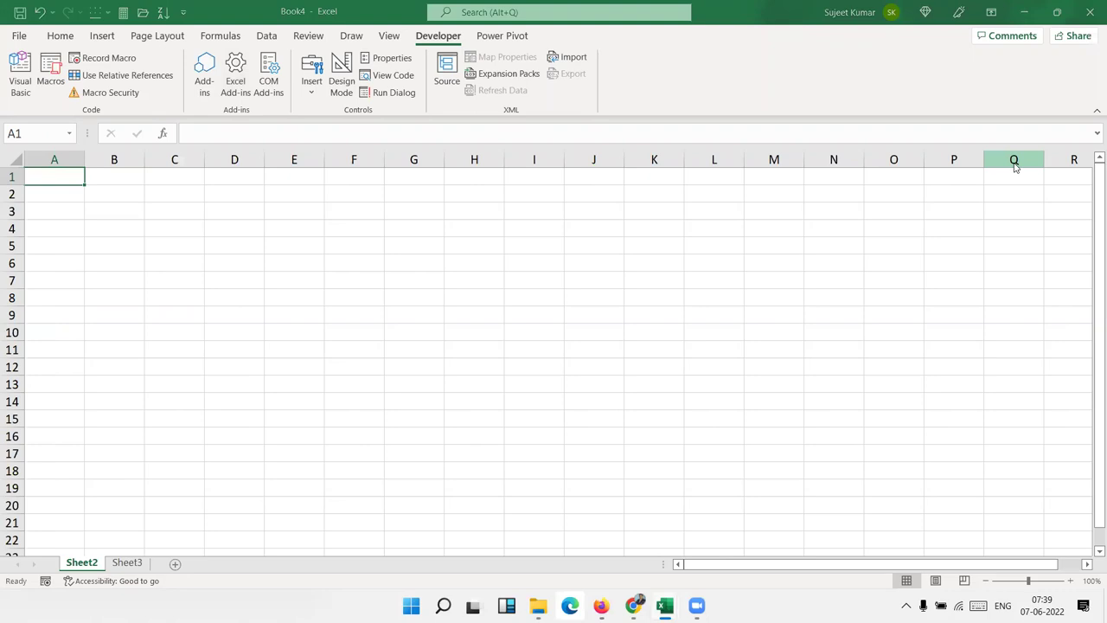
Step: Insert 'u' to rename the macro raju1 and confirm it in the Macro dialog
key("alt+F11")
left_click(238, 78)
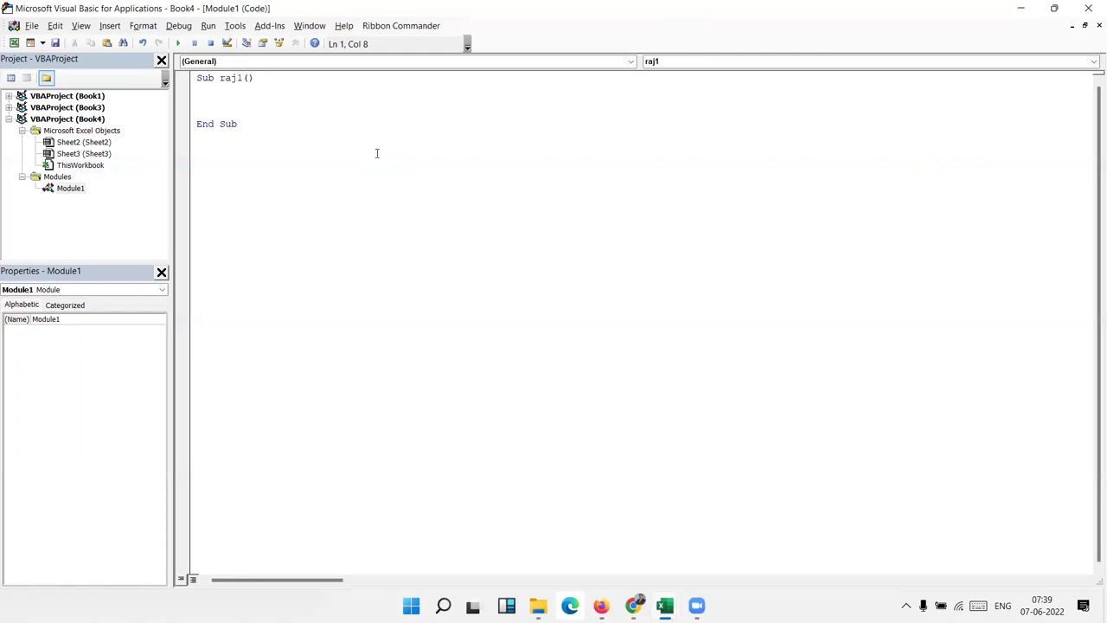
type("u")
key("alt+Tab")
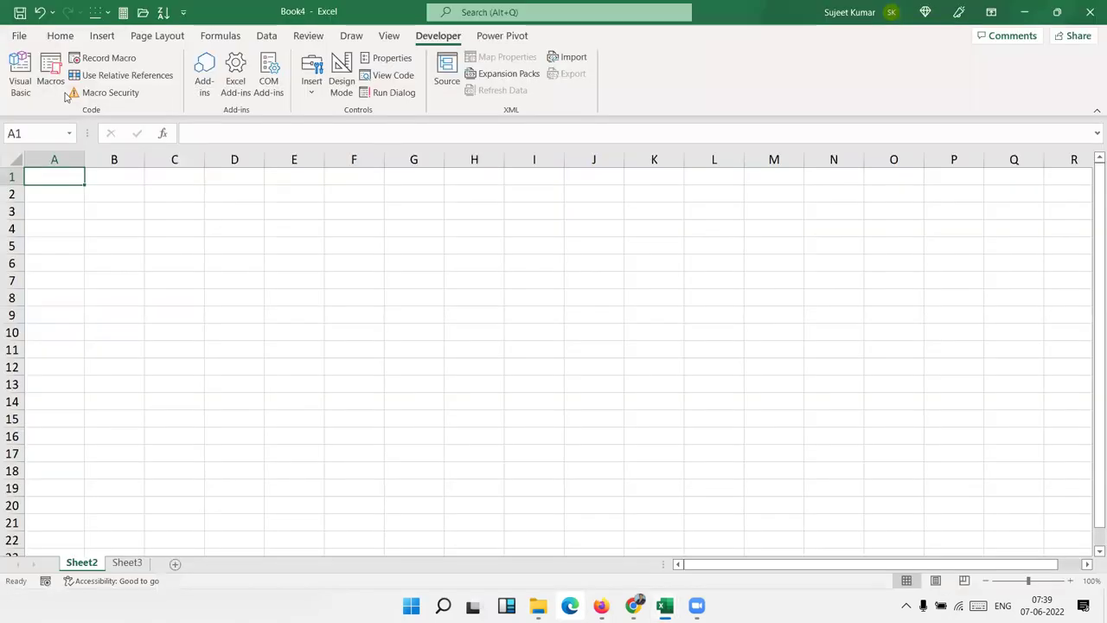
left_click(61, 97)
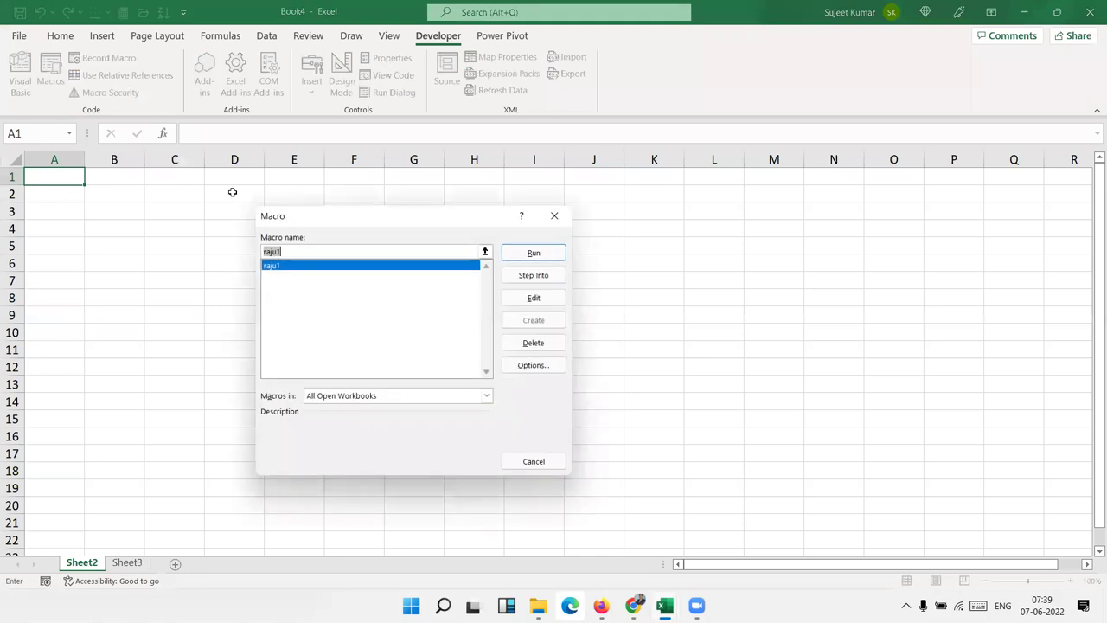
left_click(554, 216)
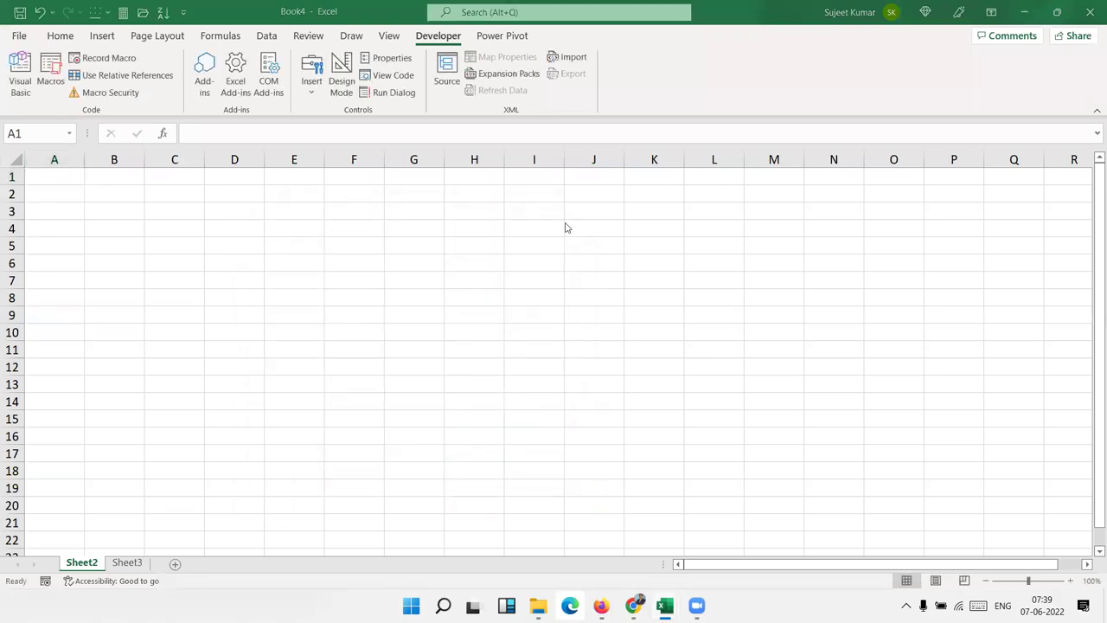
key("alt+F11")
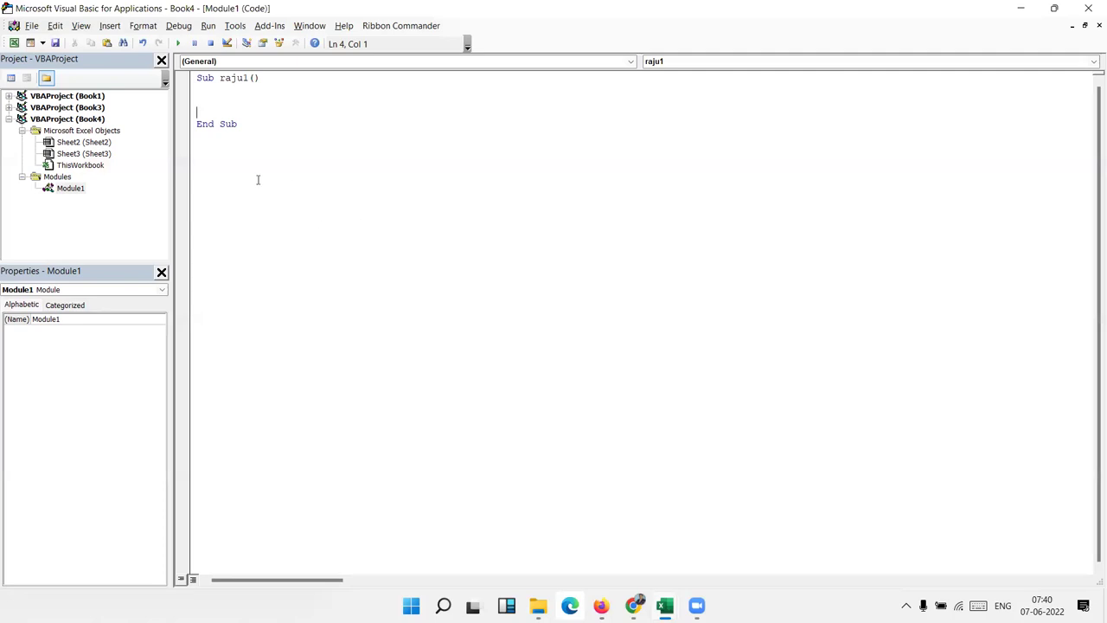
left_click_drag(197, 137, 183, 80)
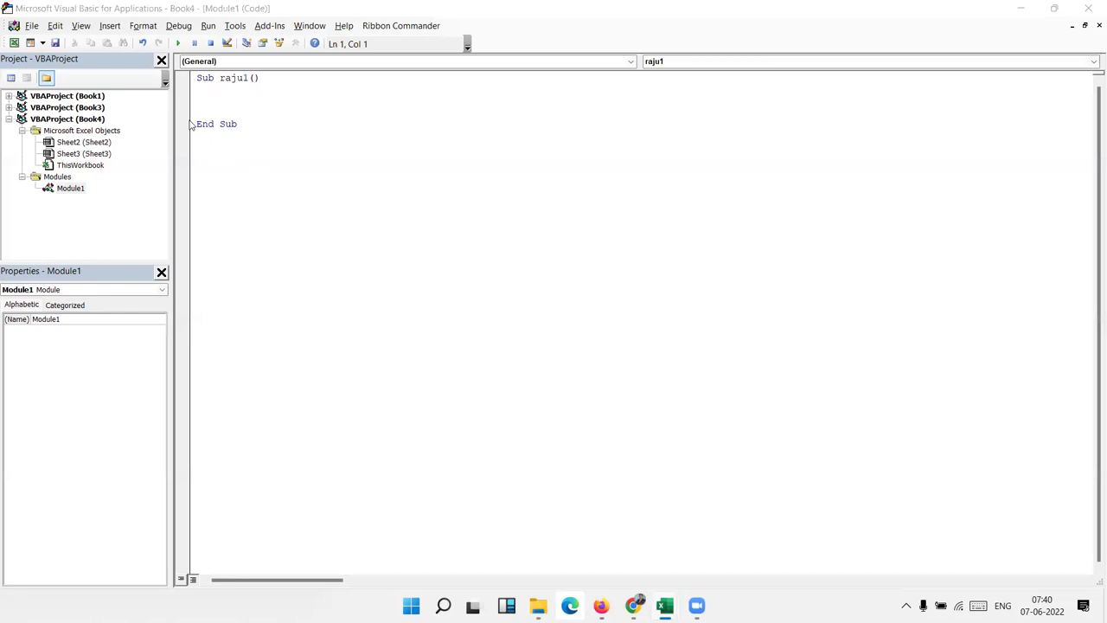
key("alt+F11")
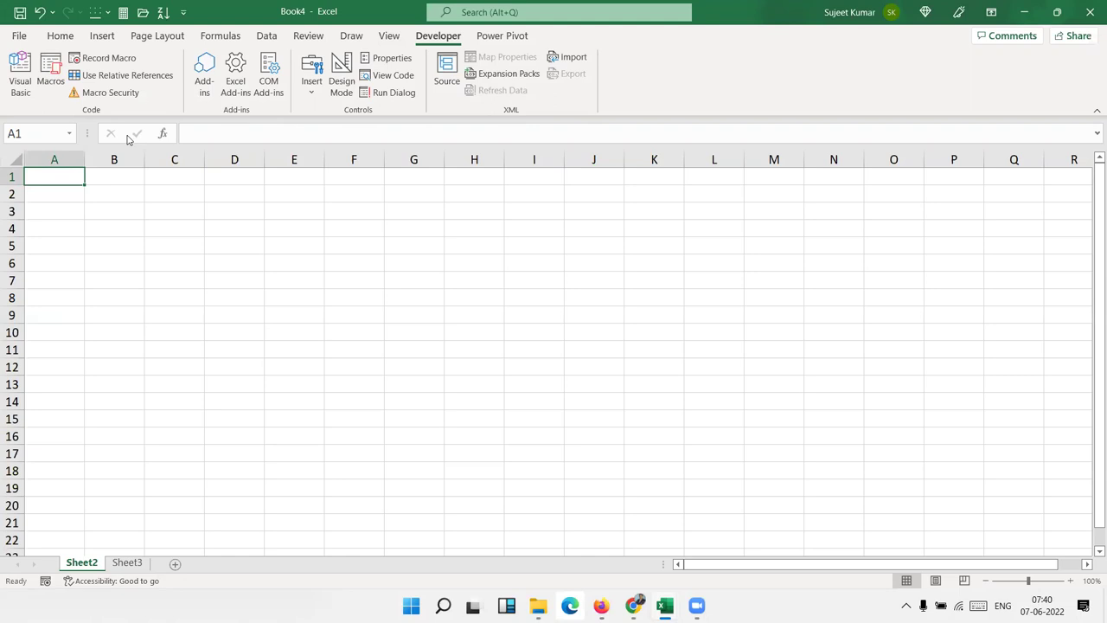
left_click(145, 212)
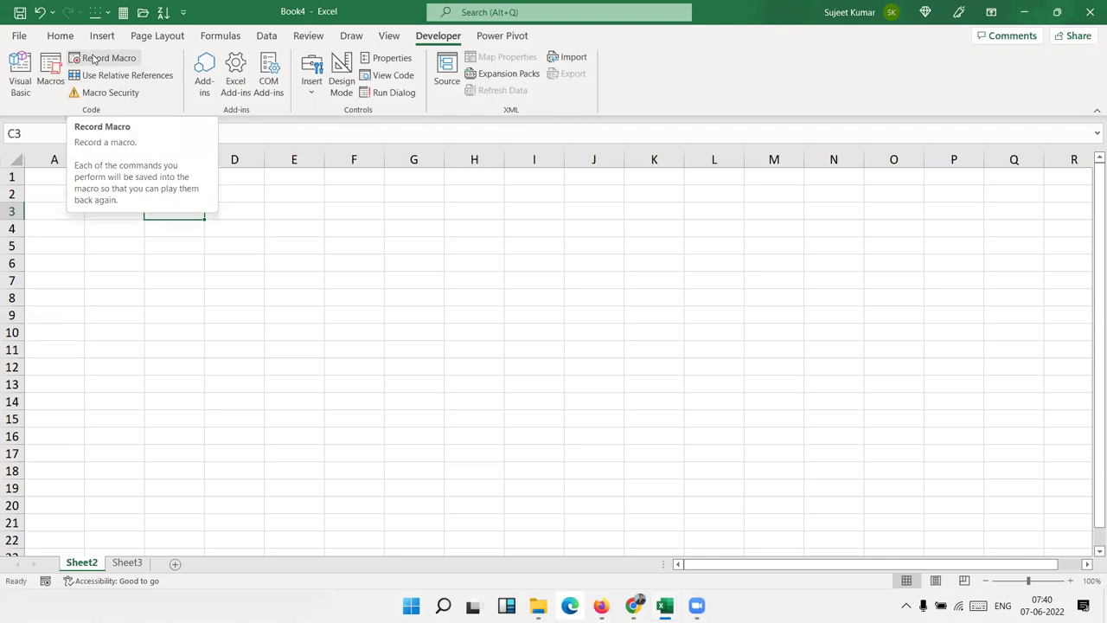
left_click(235, 226)
left_click(196, 207)
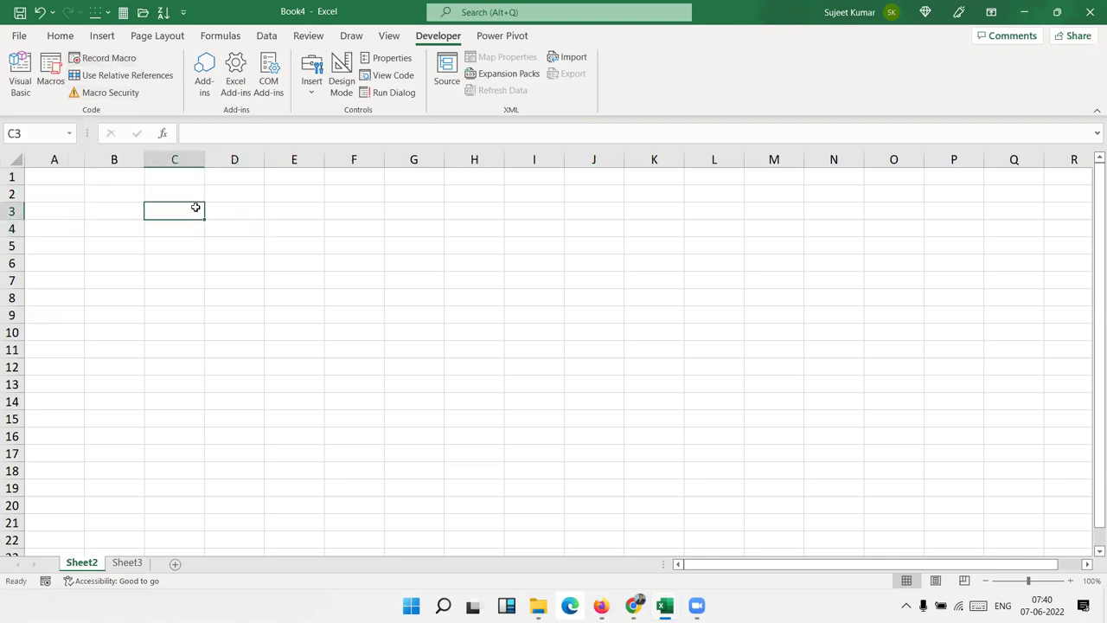
type("VBA")
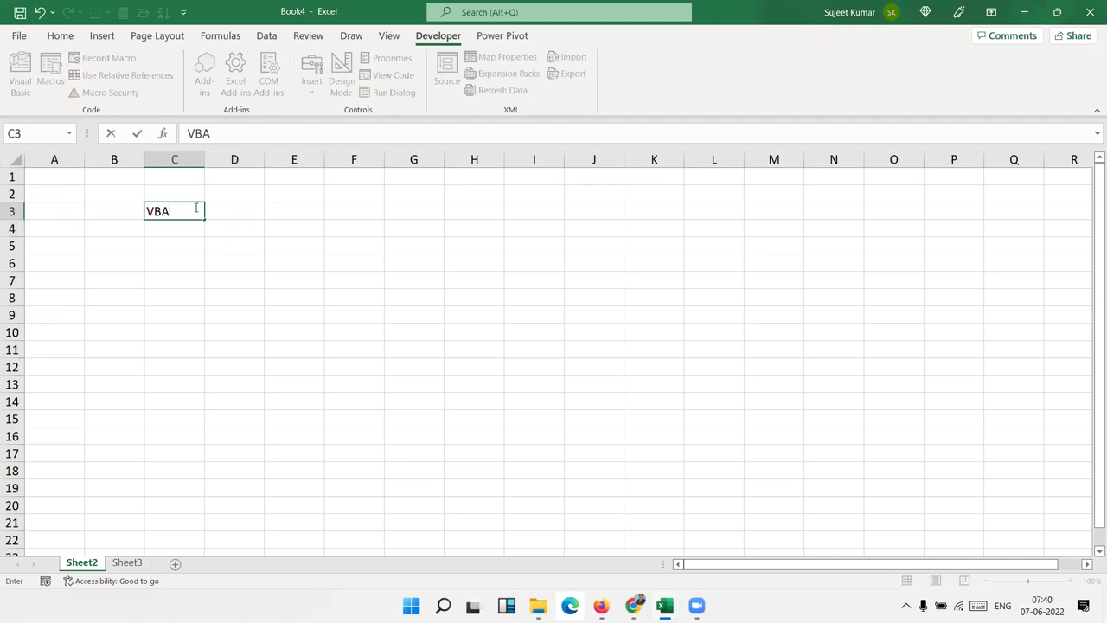
key("Return")
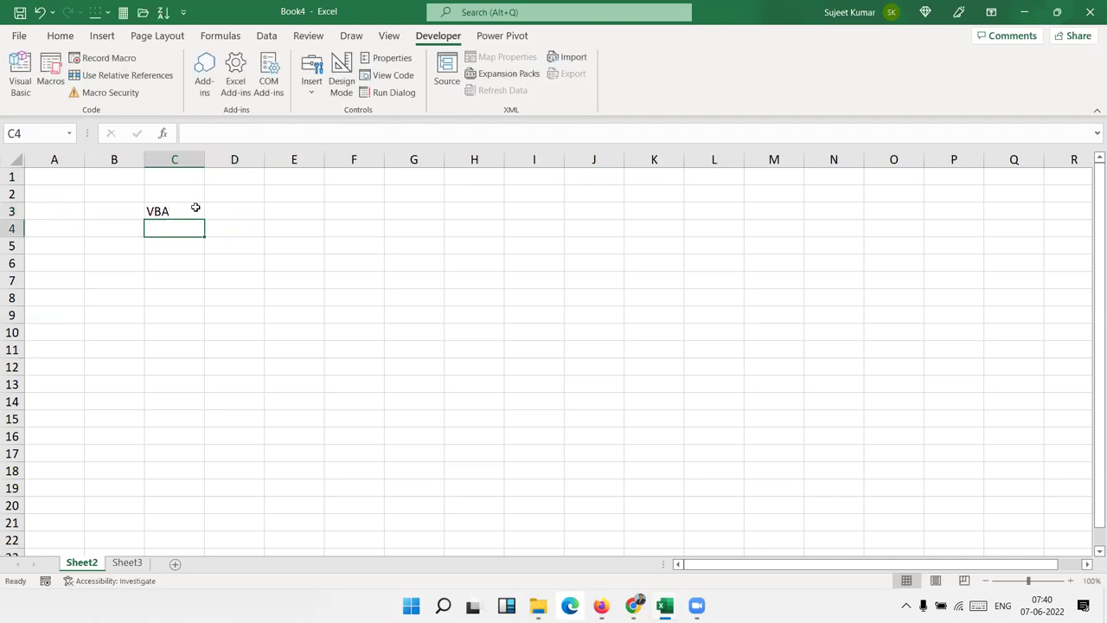
key("Right")
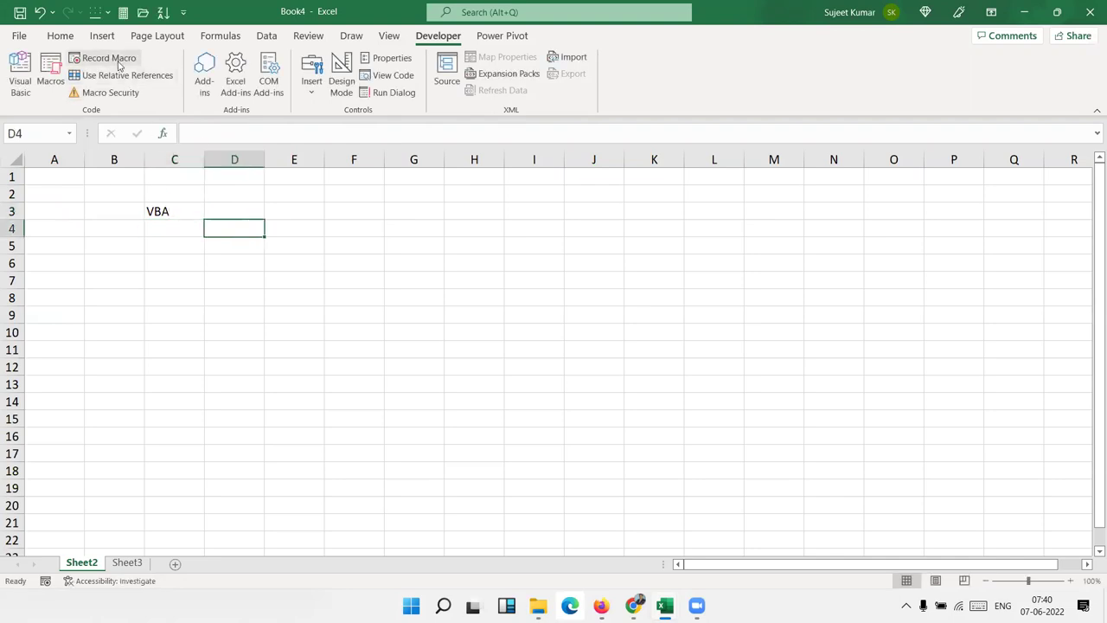
type("MAcros")
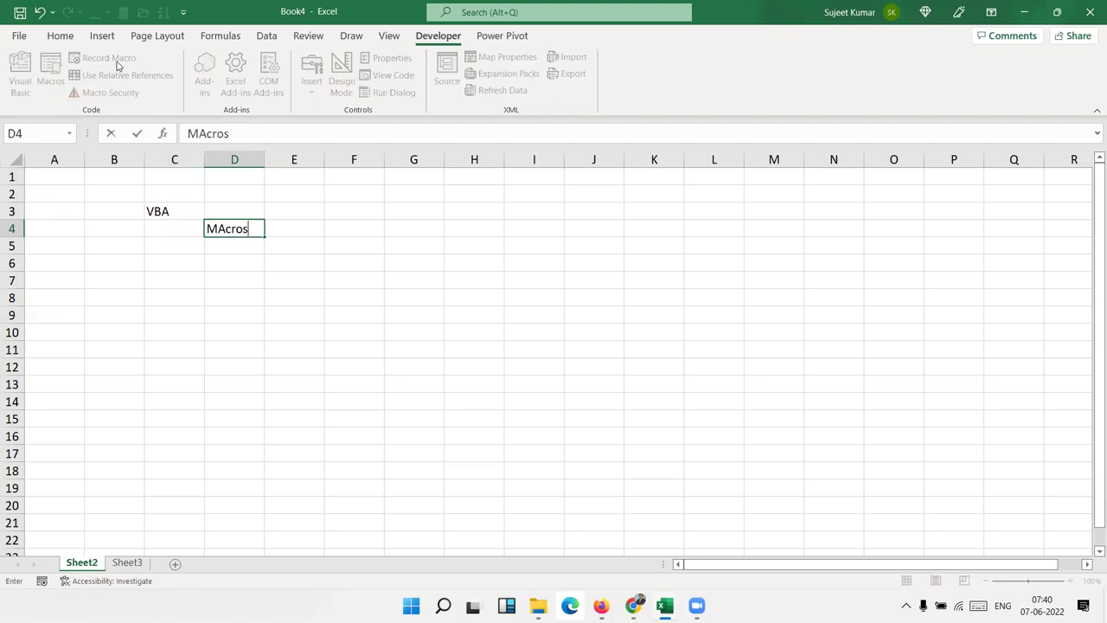
key("Return")
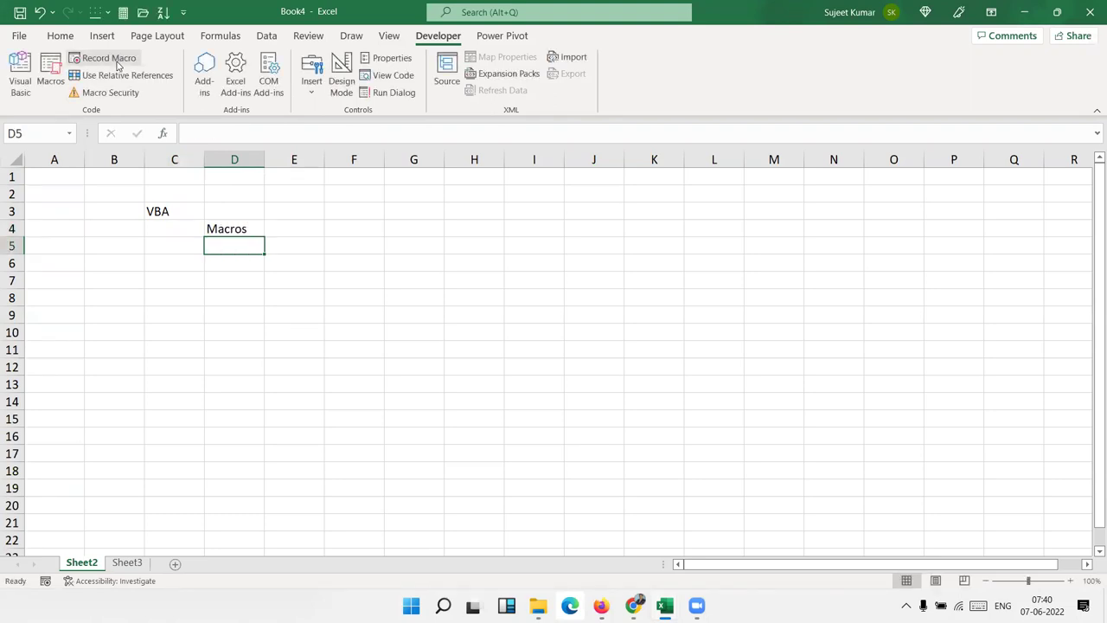
left_click(162, 213)
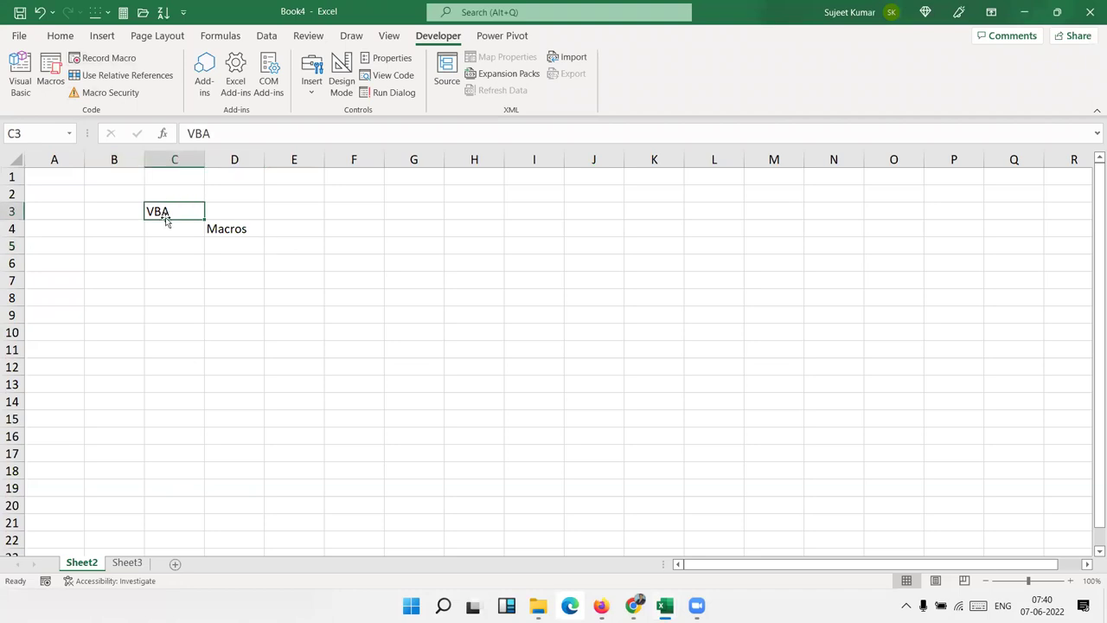
left_click(224, 230)
left_click(165, 212)
left_click(215, 228)
key("alt+F11")
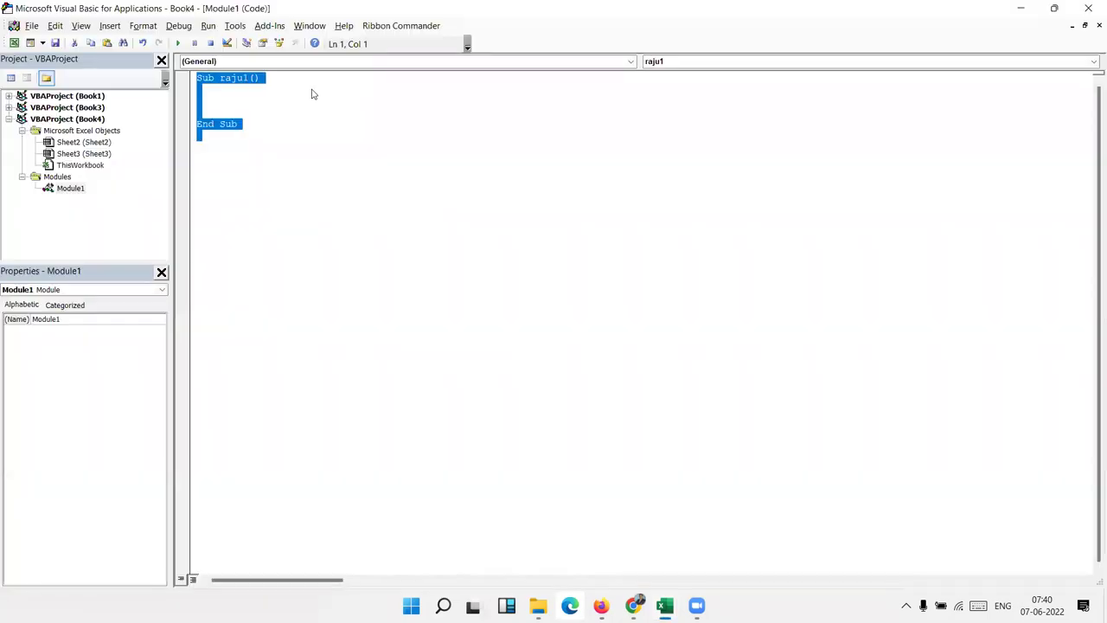
left_click(224, 79)
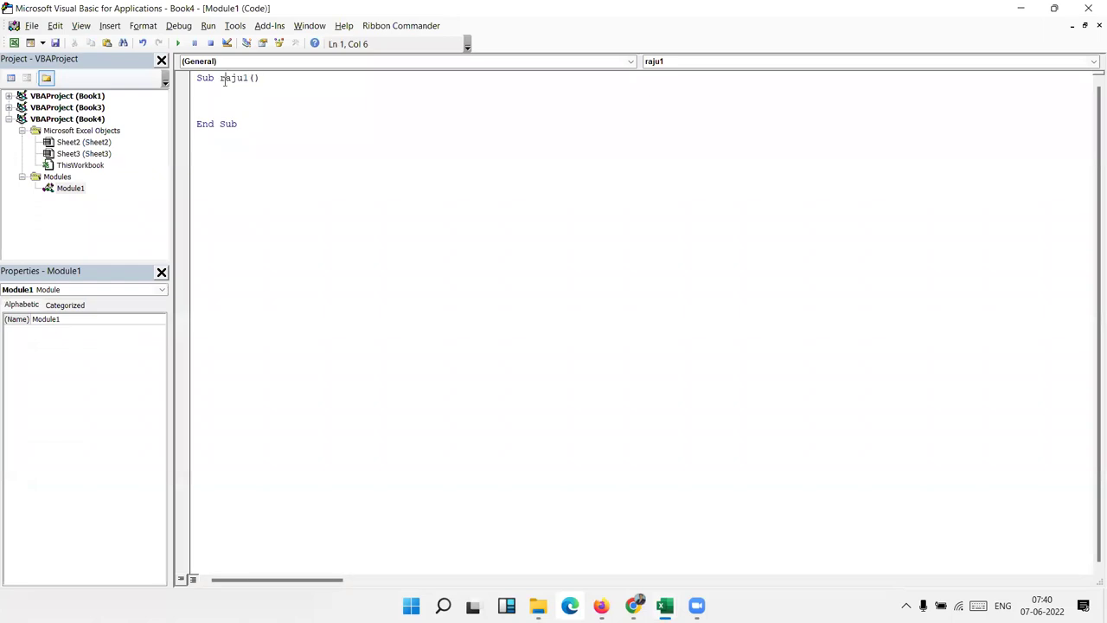
key("alt+F11")
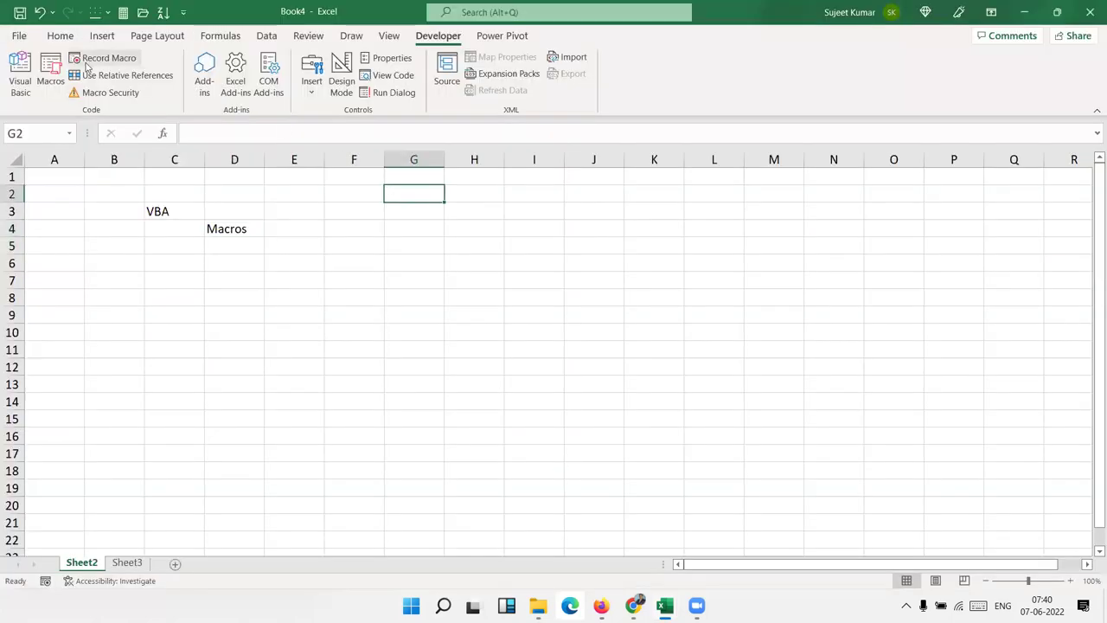
Step: Record Macro1 that types Name into cell I1
left_click(98, 58)
left_click(441, 434)
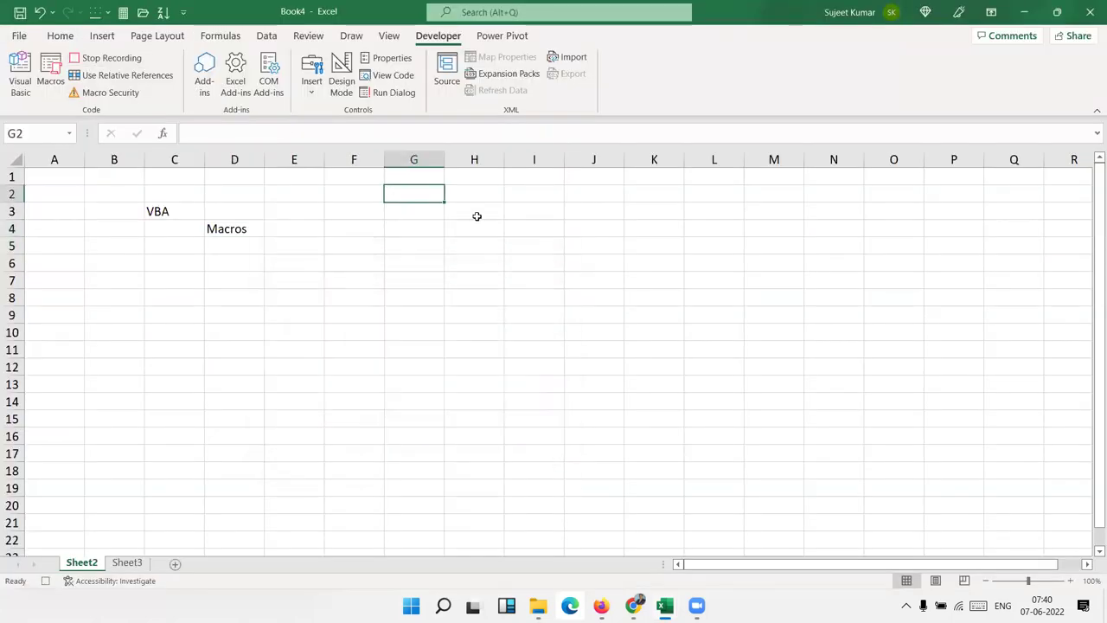
left_click(523, 179)
type("Name")
key("Return")
left_click(45, 581)
Step: Inspect Macro1's recorded code in Module2, highlighting its Range and ActiveCell lines
key("alt+F11")
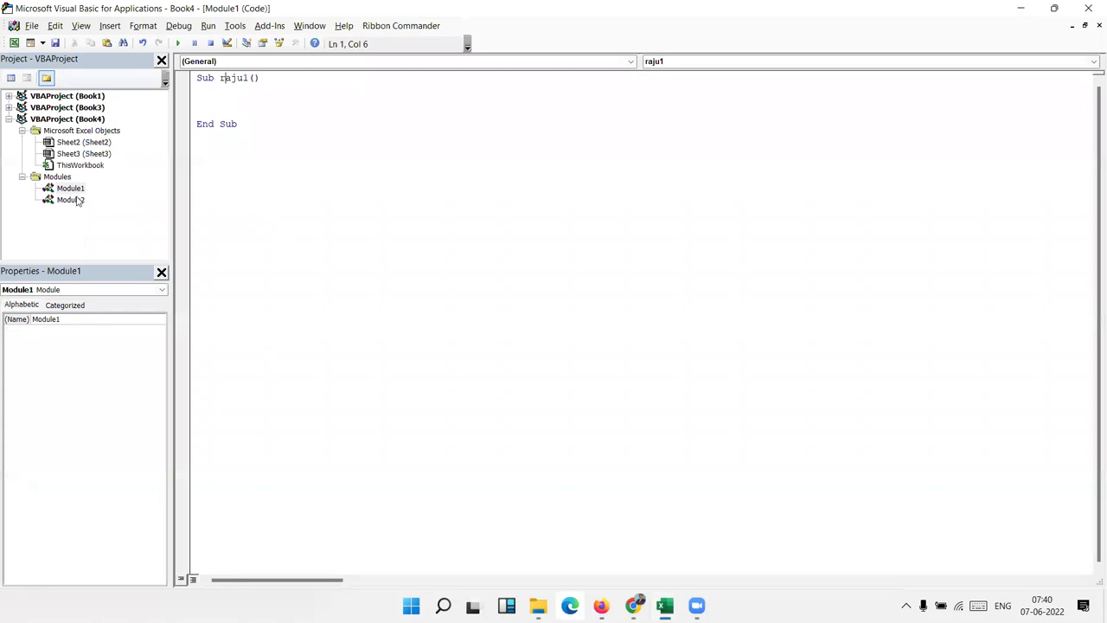
double_click(70, 200)
key("ctrl+a")
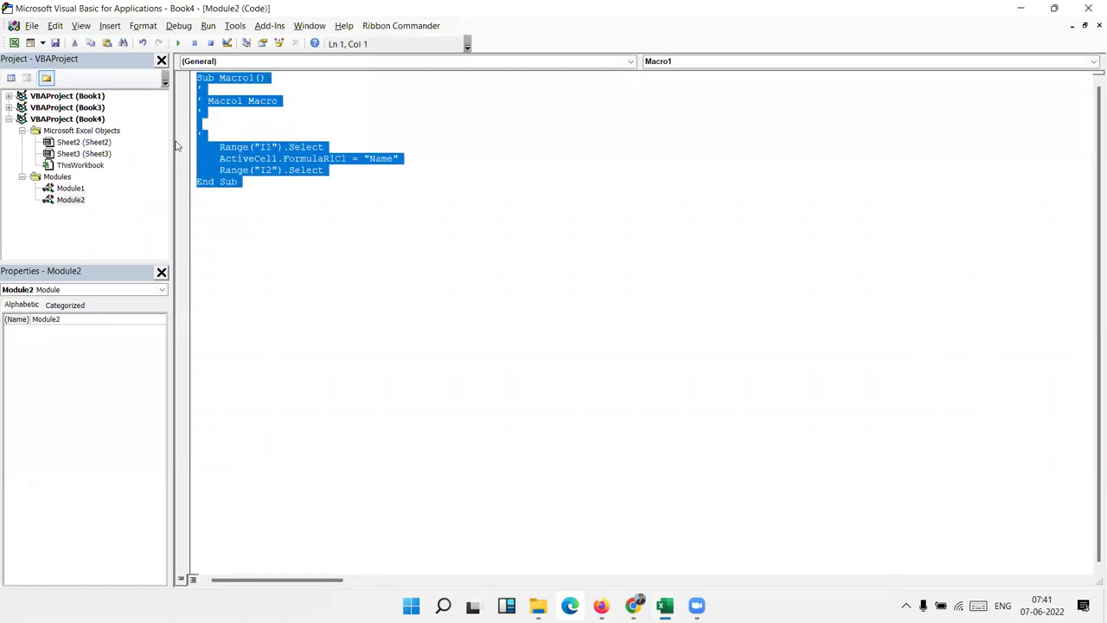
left_click(308, 238)
mouse_move(331, 171)
left_mouse_down()
mouse_move(221, 158)
mouse_move(215, 147)
left_mouse_up()
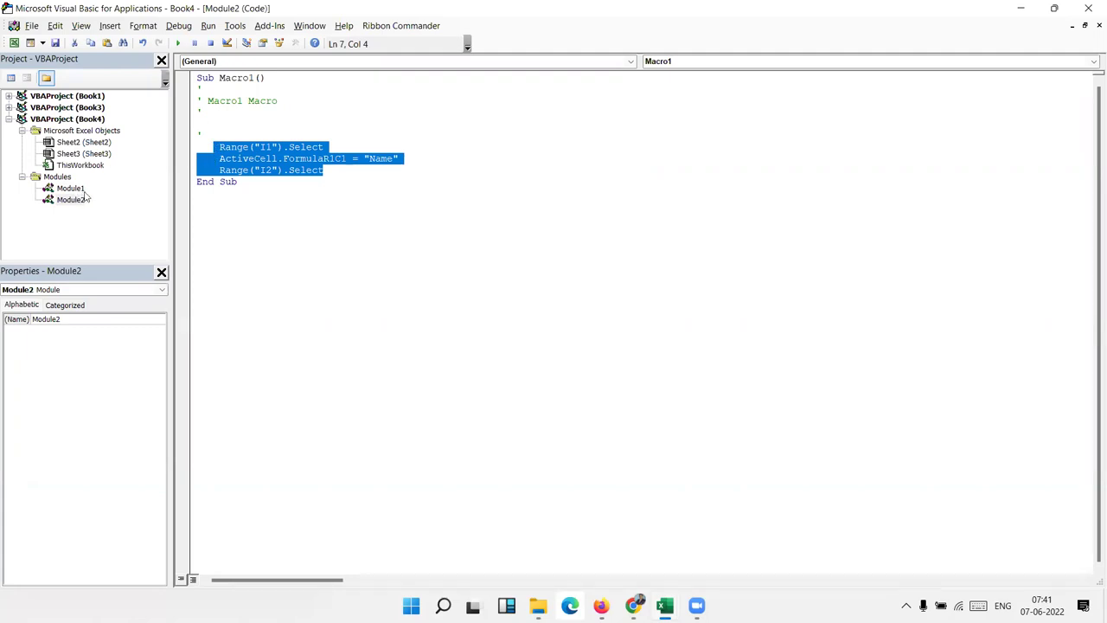
key("alt+F11")
left_click(632, 175)
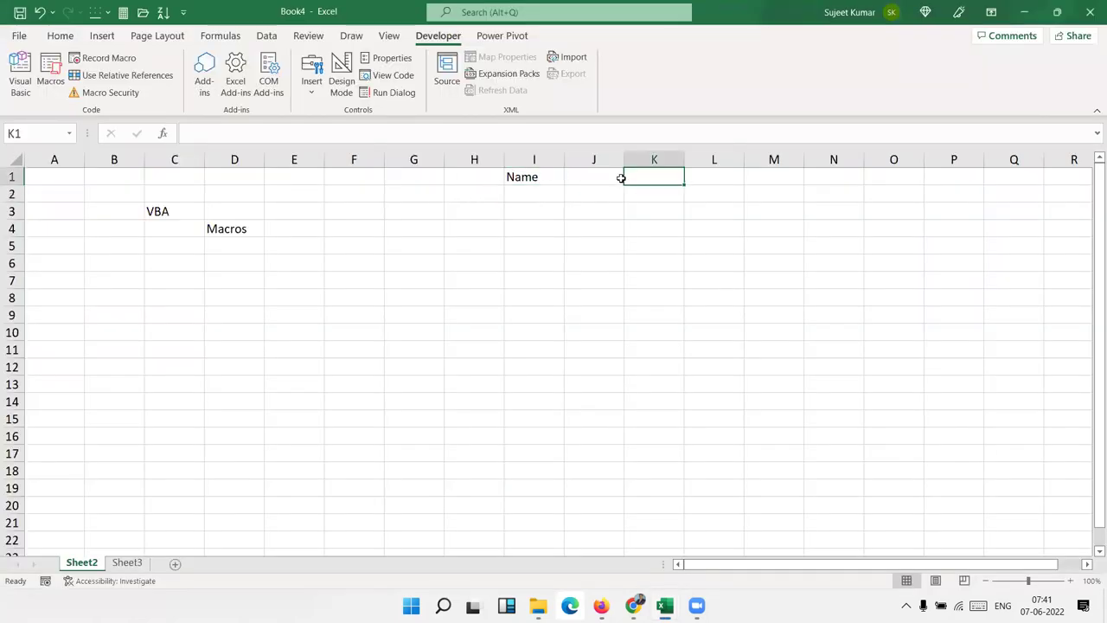
key("alt+Tab")
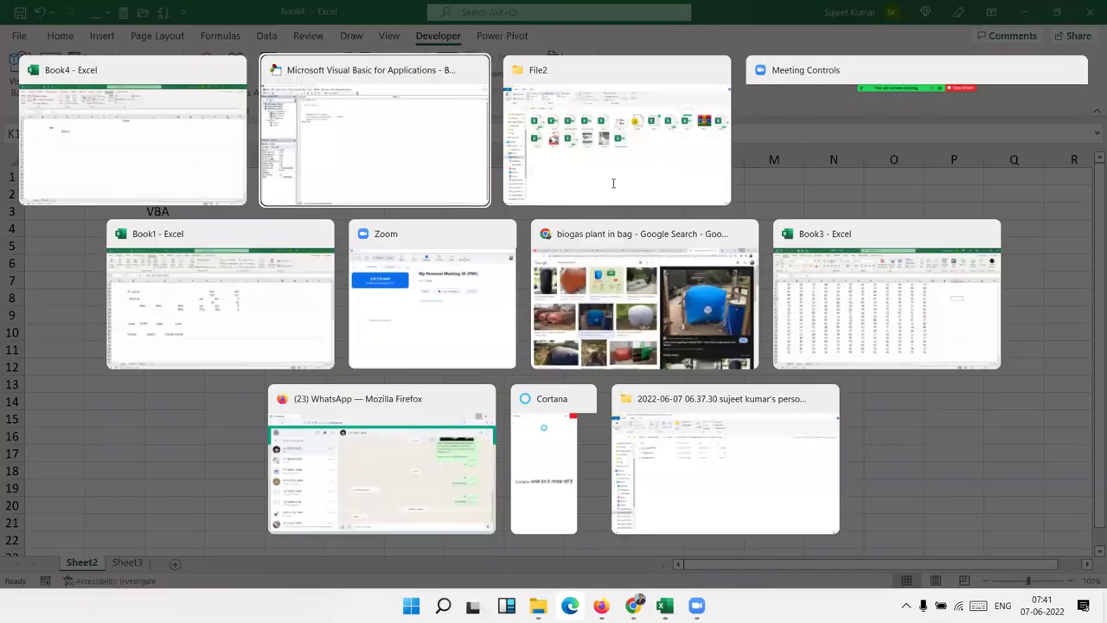
Step: Add a Range("K1").Value line to raju1 that assigns a person's full name
double_click(70, 188)
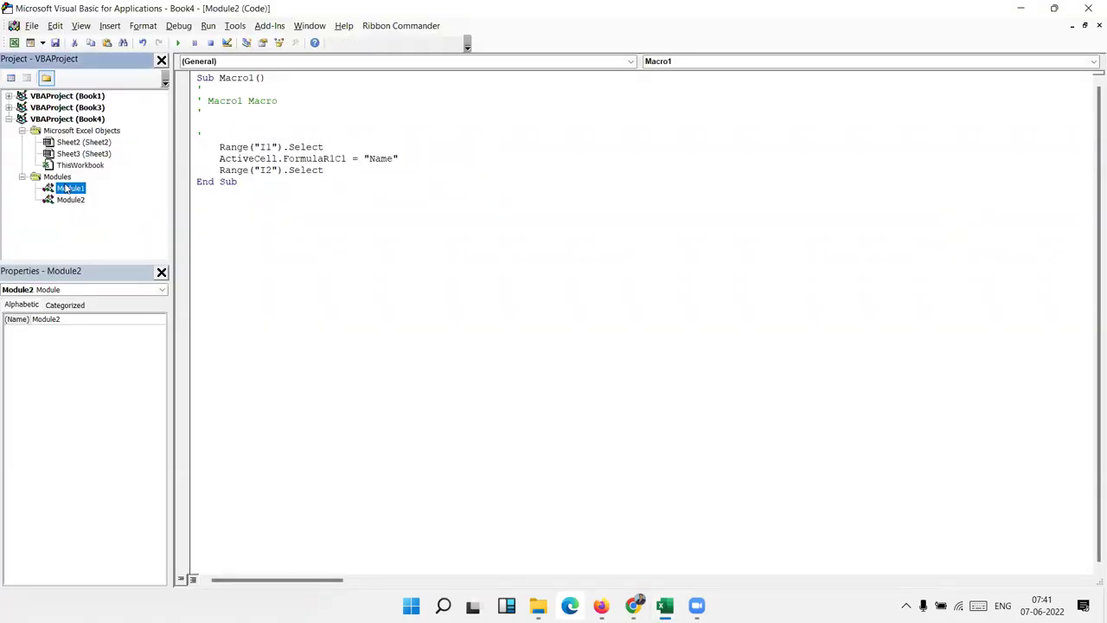
left_click(224, 93)
key("Return")
type("range(")
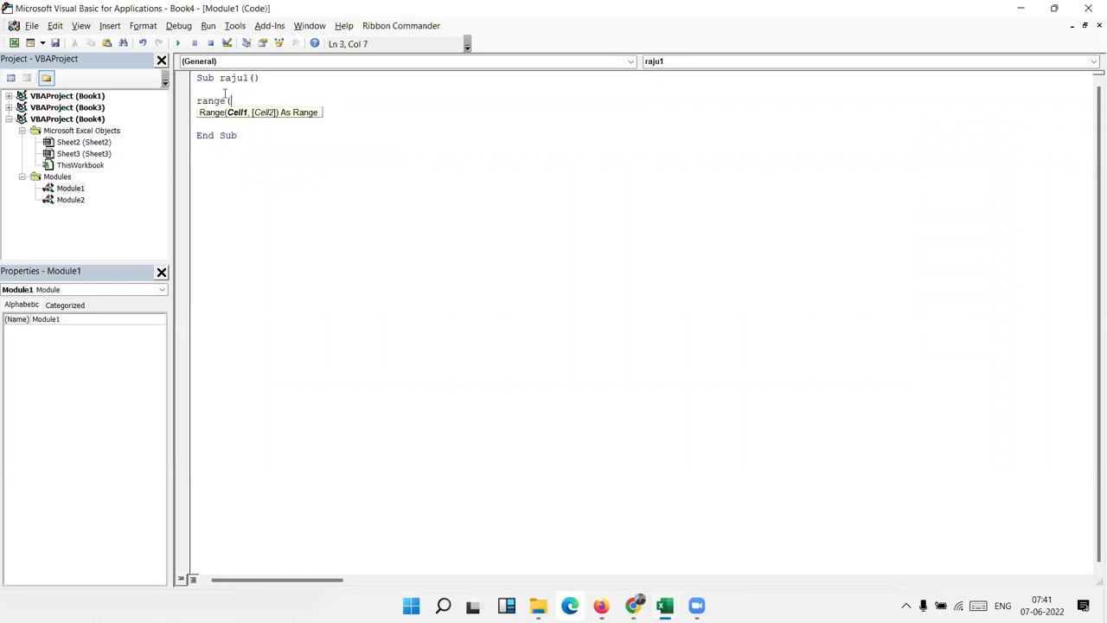
type("\"K")
type("1\").v")
key("Tab")
type("=\"Rahu")
key("BackSpace")
key("BackSpace")
key("BackSpace")
type("ju Kumar\"")
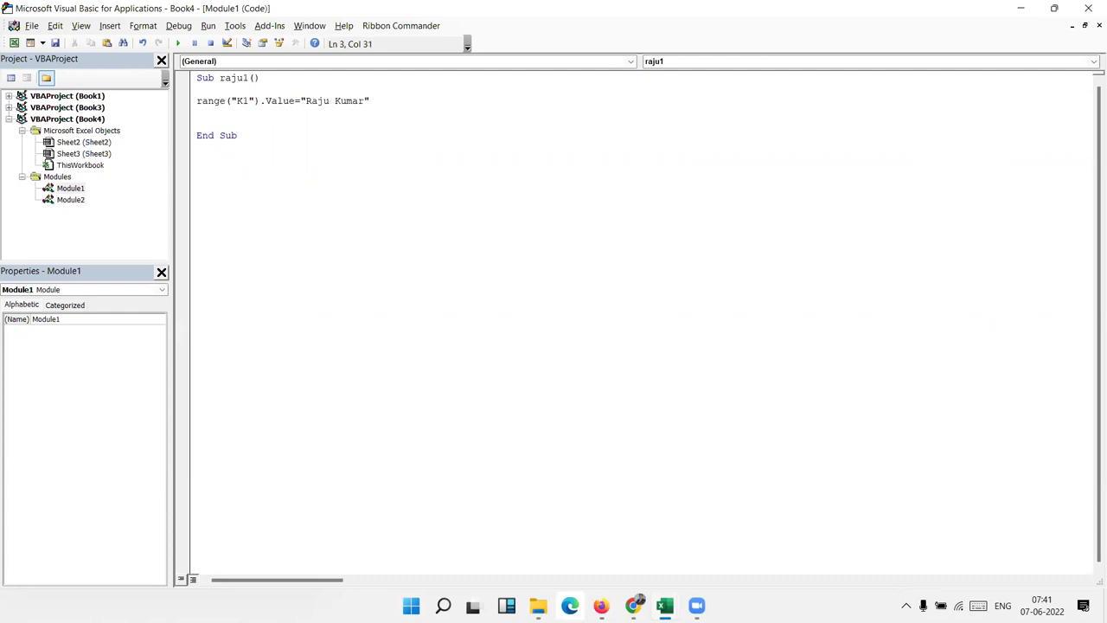
key("Return")
Step: Run raju1 from the Macro dialog and autofit column K to the name
key("alt+F11")
left_click(50, 80)
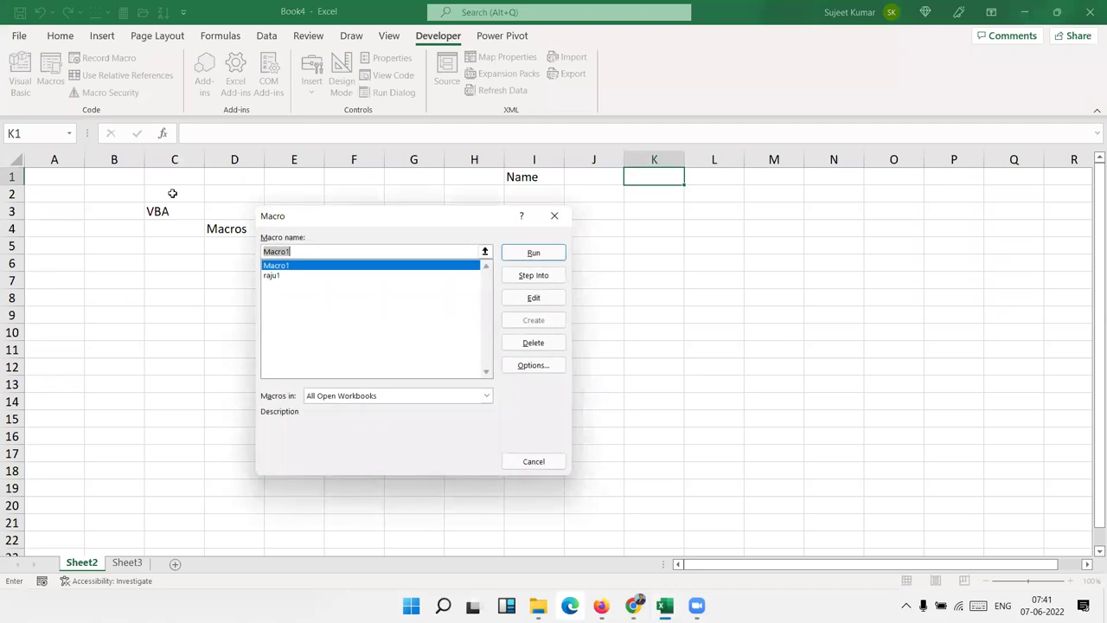
left_click(286, 275)
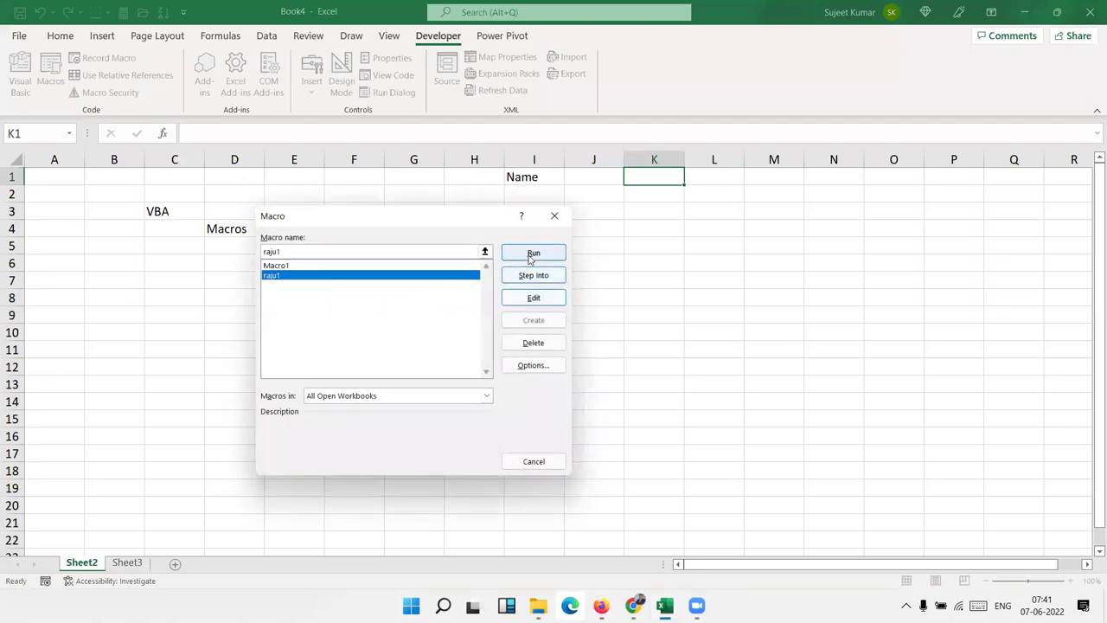
left_click(518, 253)
left_click(657, 211)
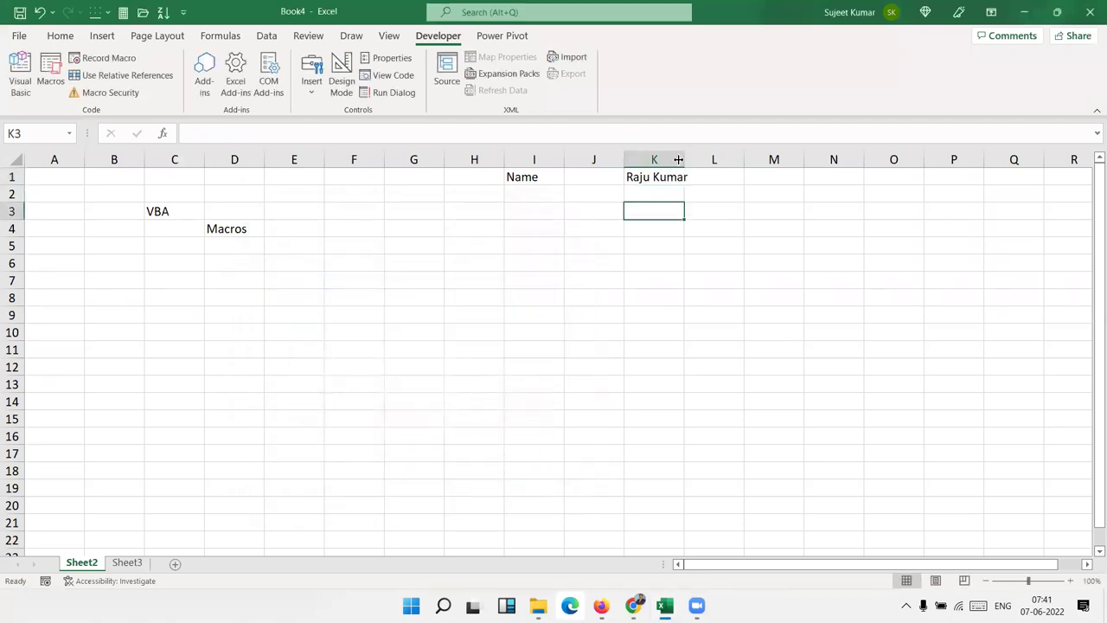
double_click(684, 159)
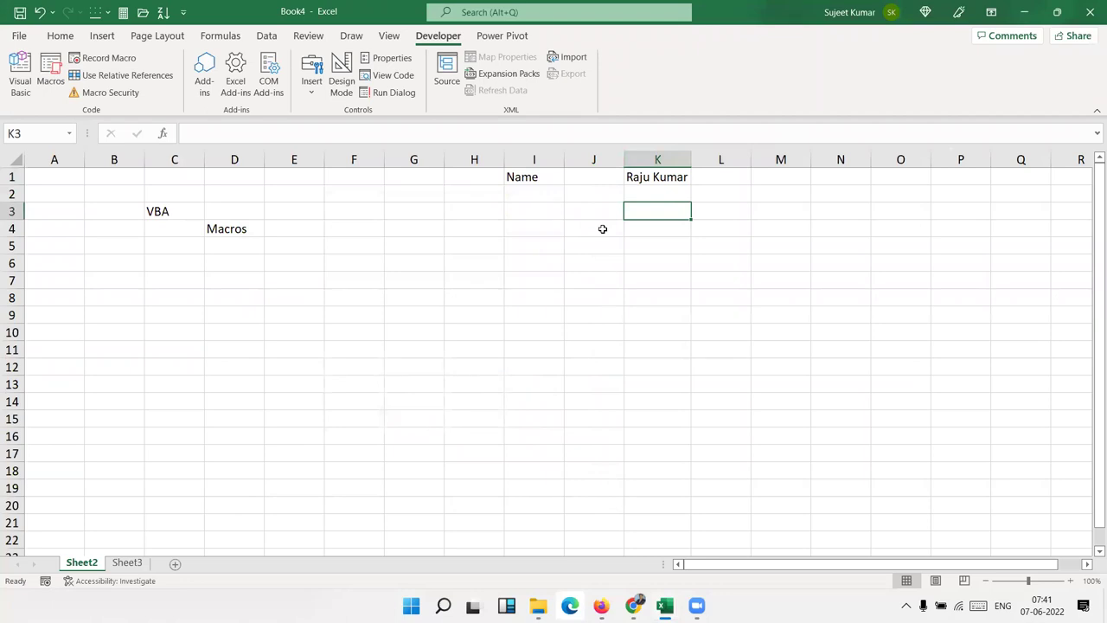
key("alt+F11")
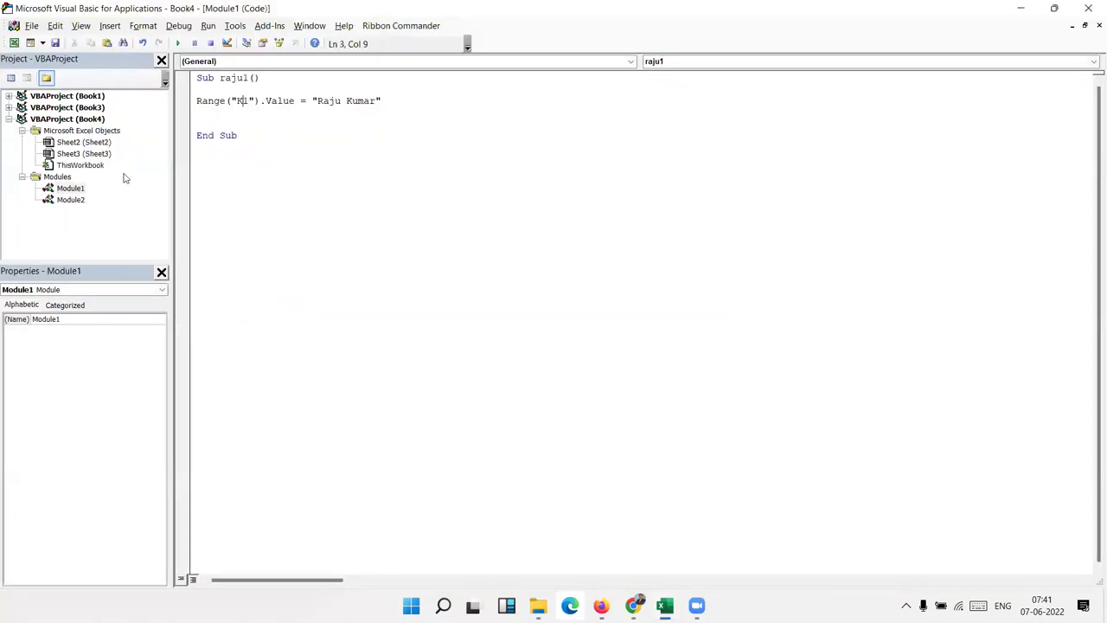
Step: Compare Module2's recorded Macro1 code with Module1's raju1 code, then return to the worksheet
left_click(87, 201)
double_click(79, 199)
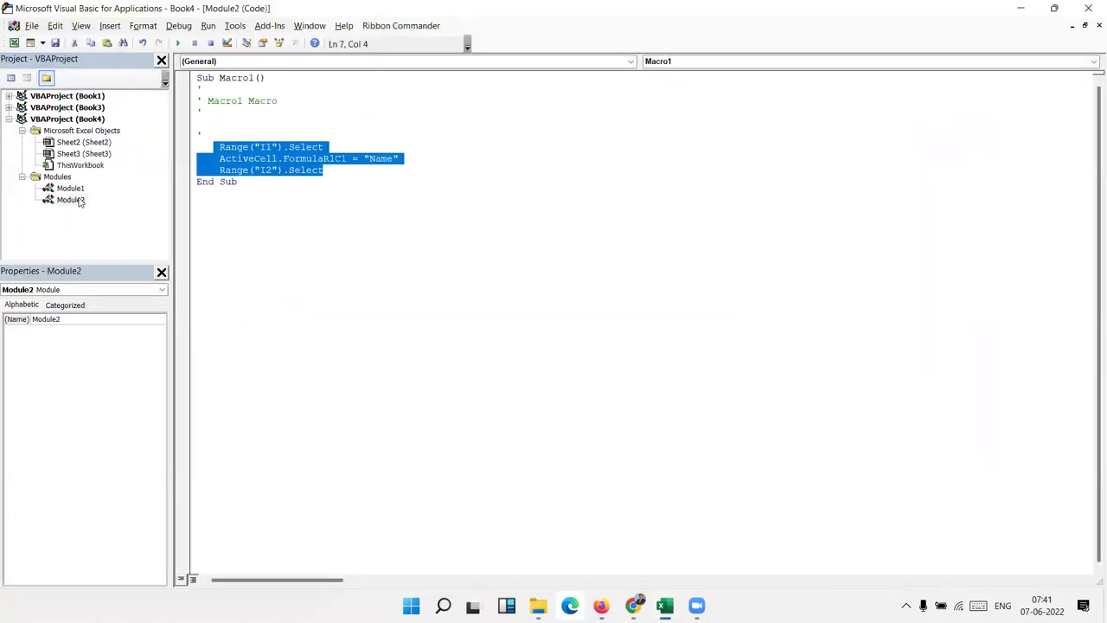
double_click(74, 188)
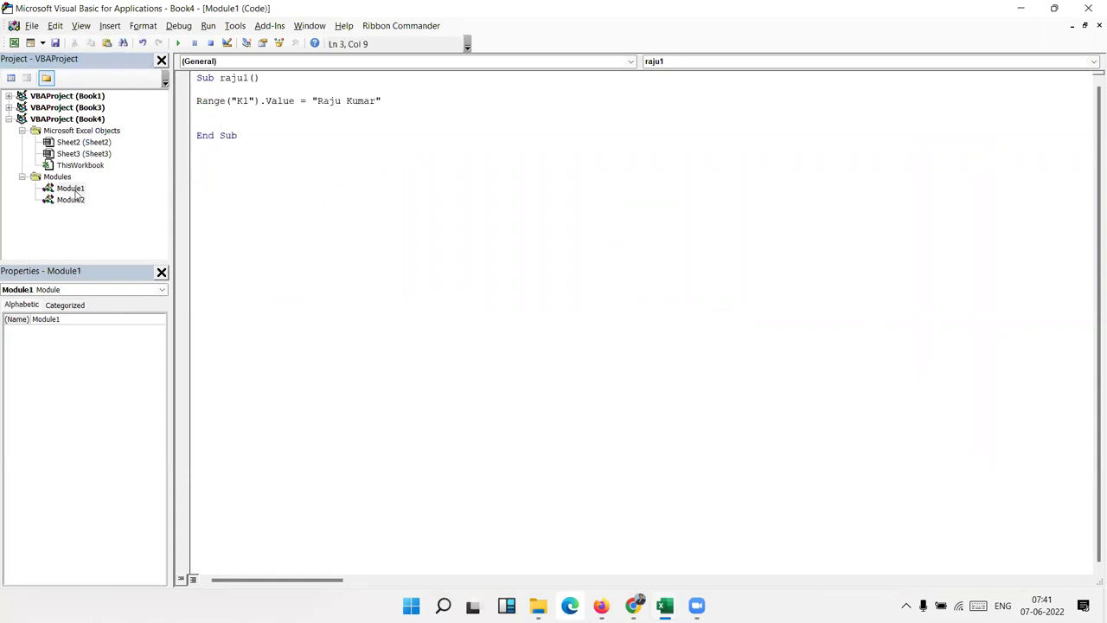
key("alt+F11")
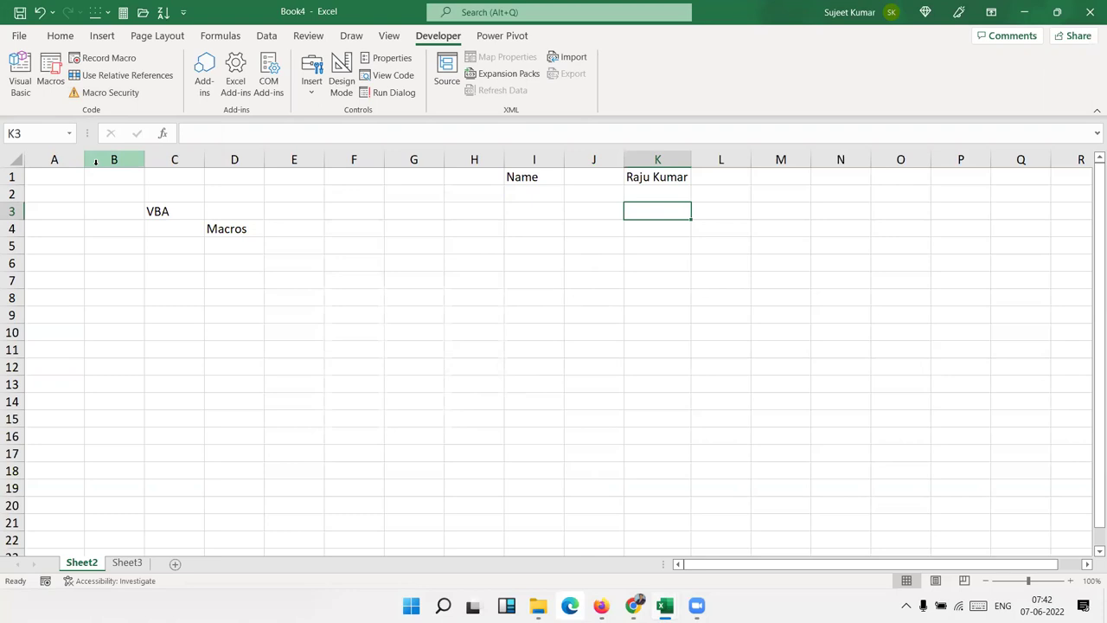
Step: Reopen the VBA editor, select raju1's K1-filling line, and compare it with Macro1 again before returning to Excel
key("alt+F11")
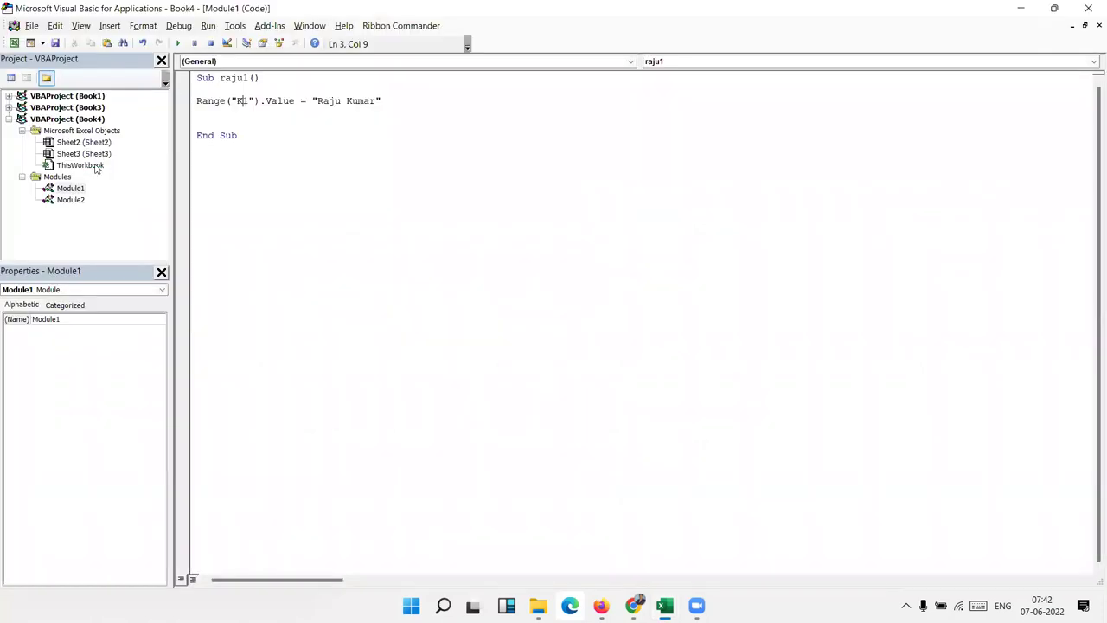
left_click(210, 178)
double_click(83, 201)
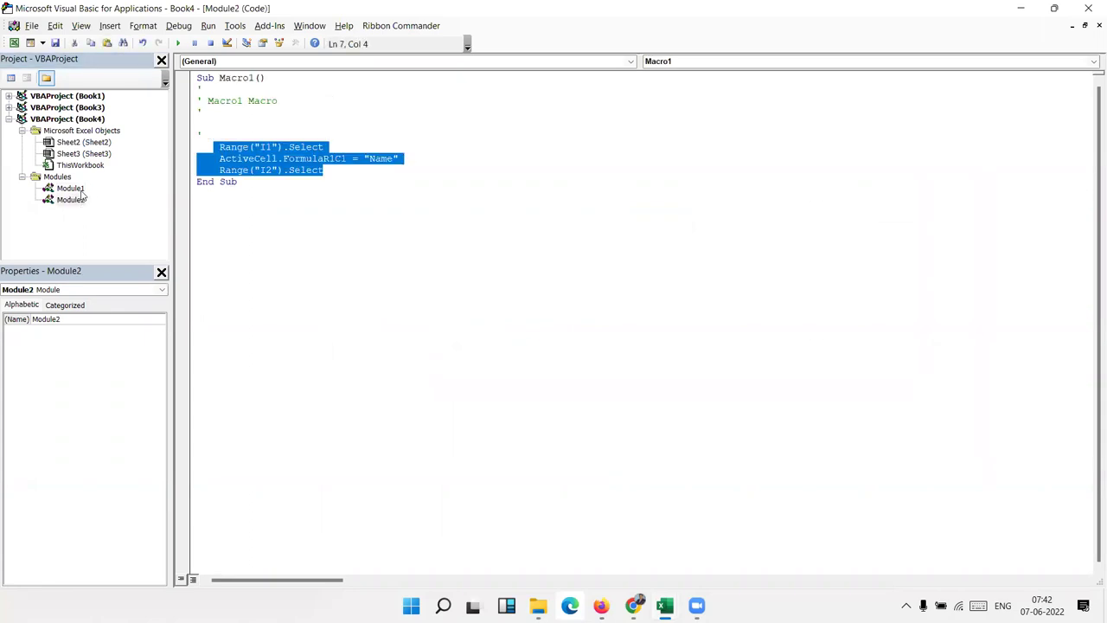
double_click(83, 190)
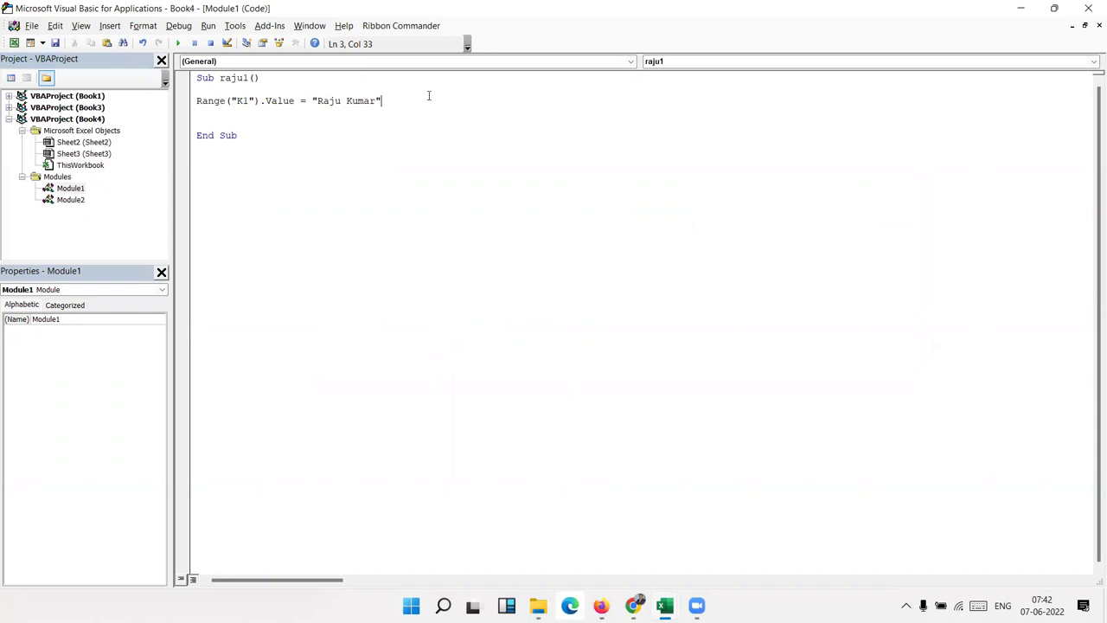
left_click_drag(406, 101, 182, 101)
double_click(83, 200)
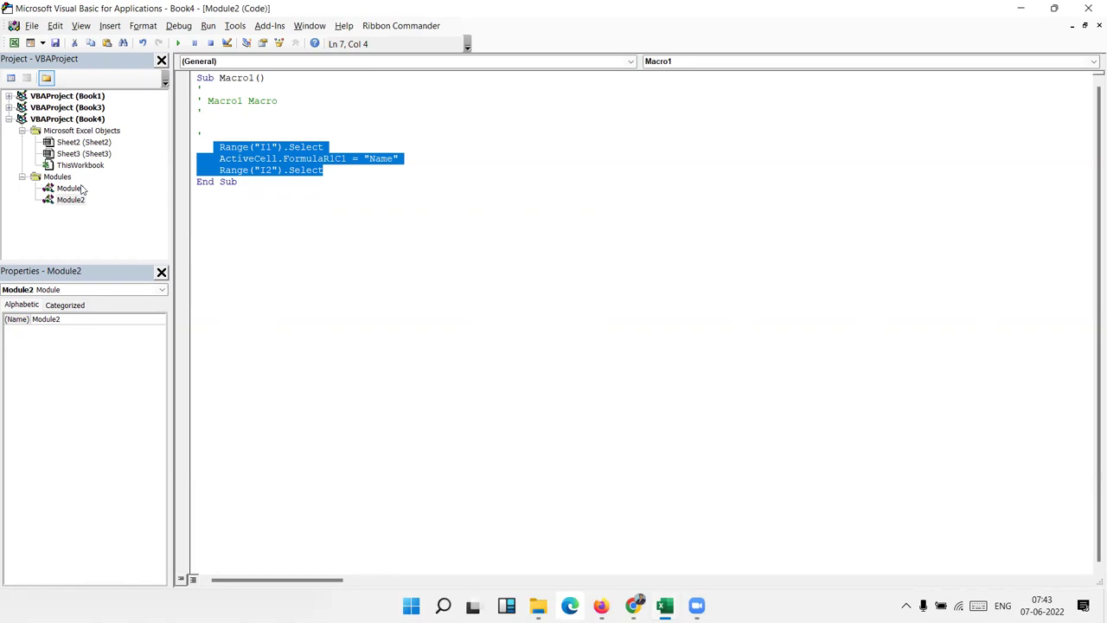
double_click(79, 191)
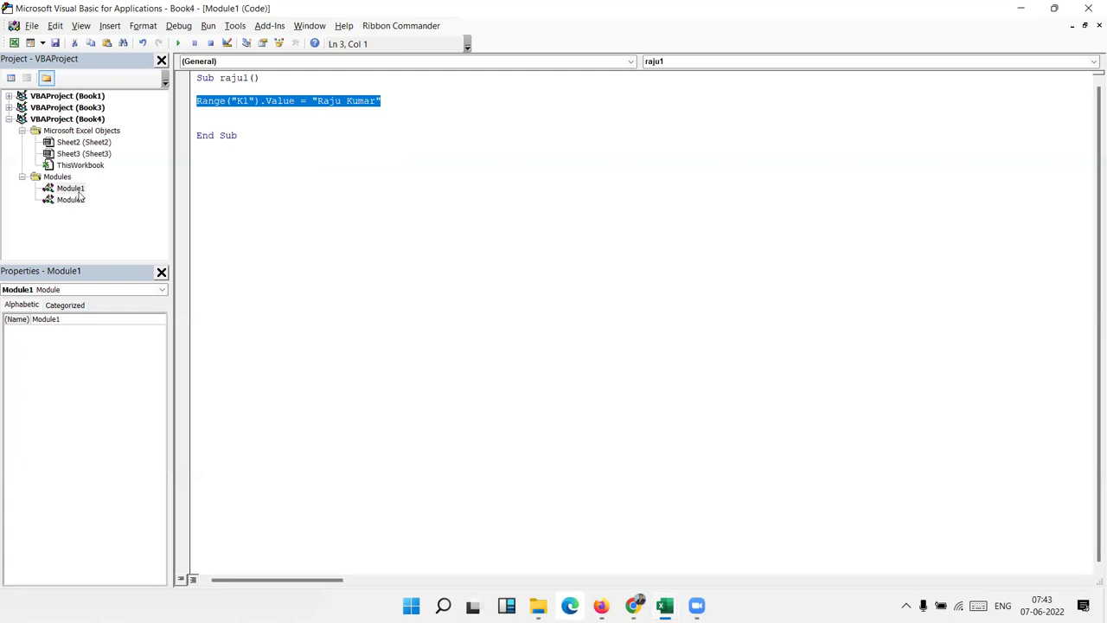
double_click(79, 198)
key("alt+F11")
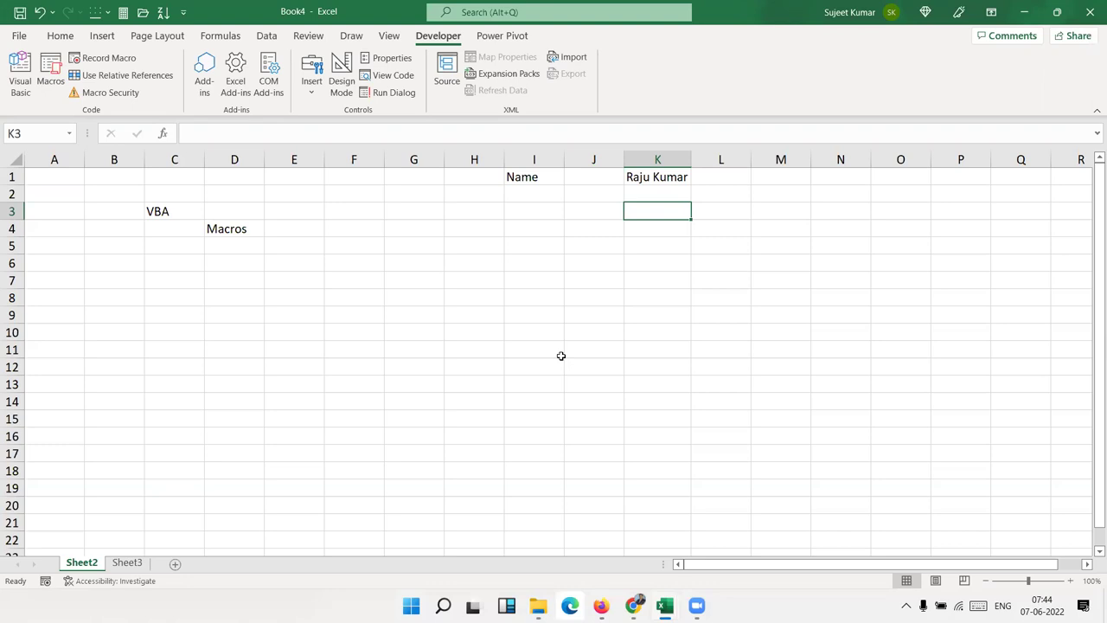
key("alt+F11")
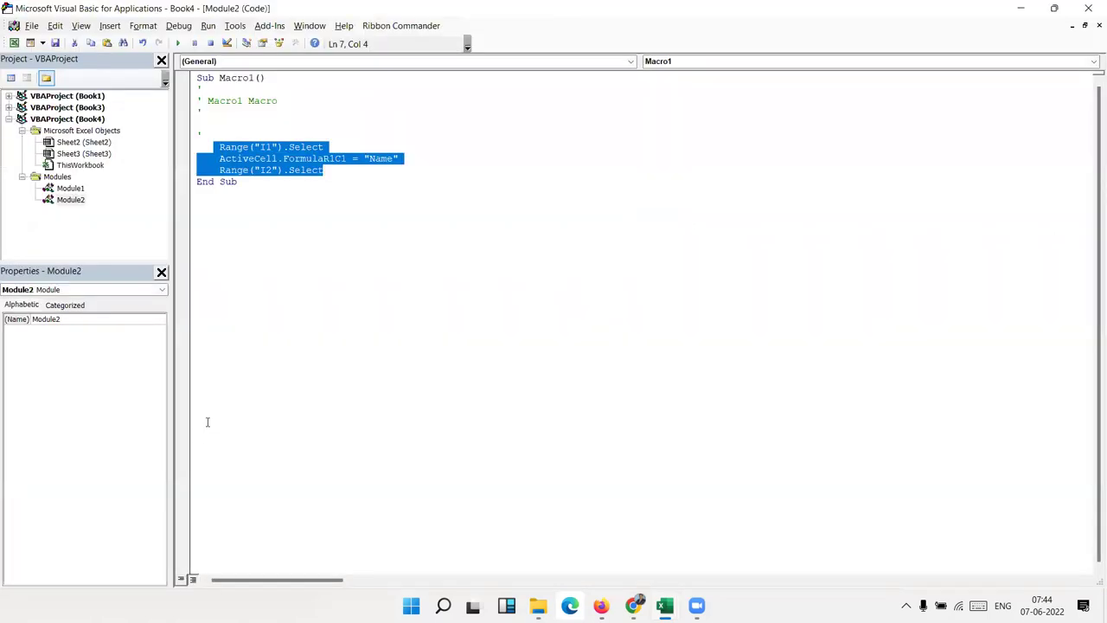
double_click(264, 148)
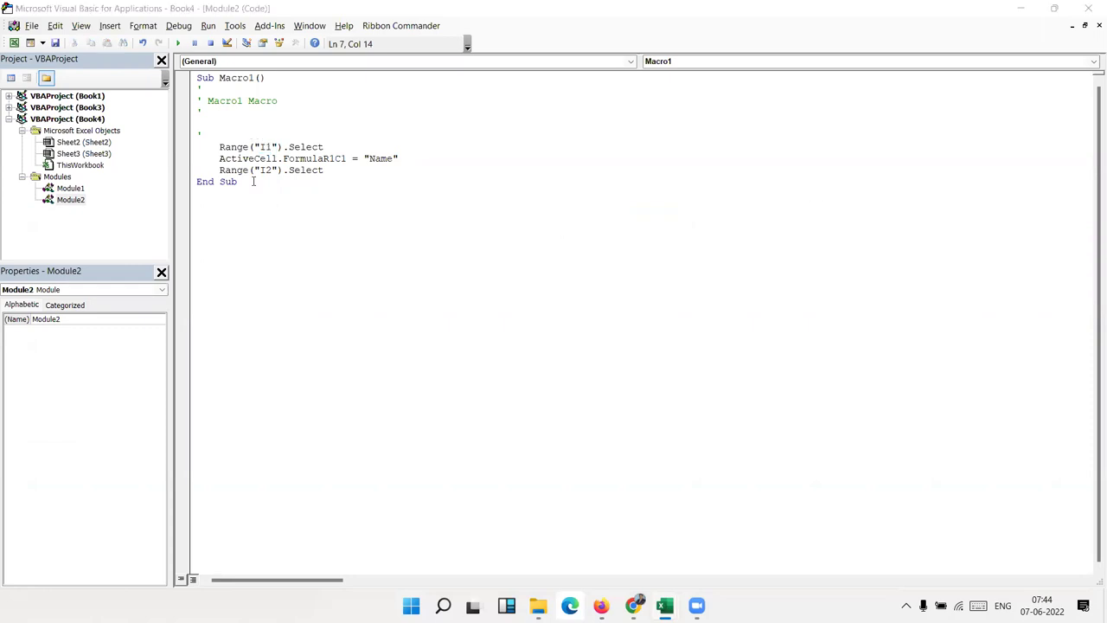
key("alt+F11")
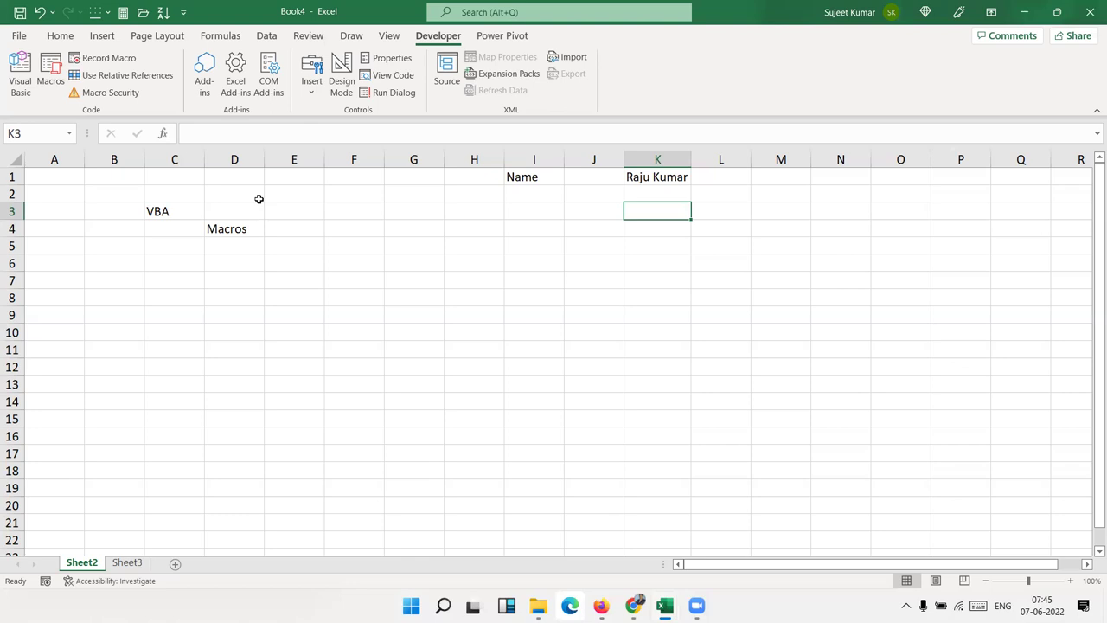
Step: Copy cell E14, then cancel the pending copy with Esc
left_click(567, 456)
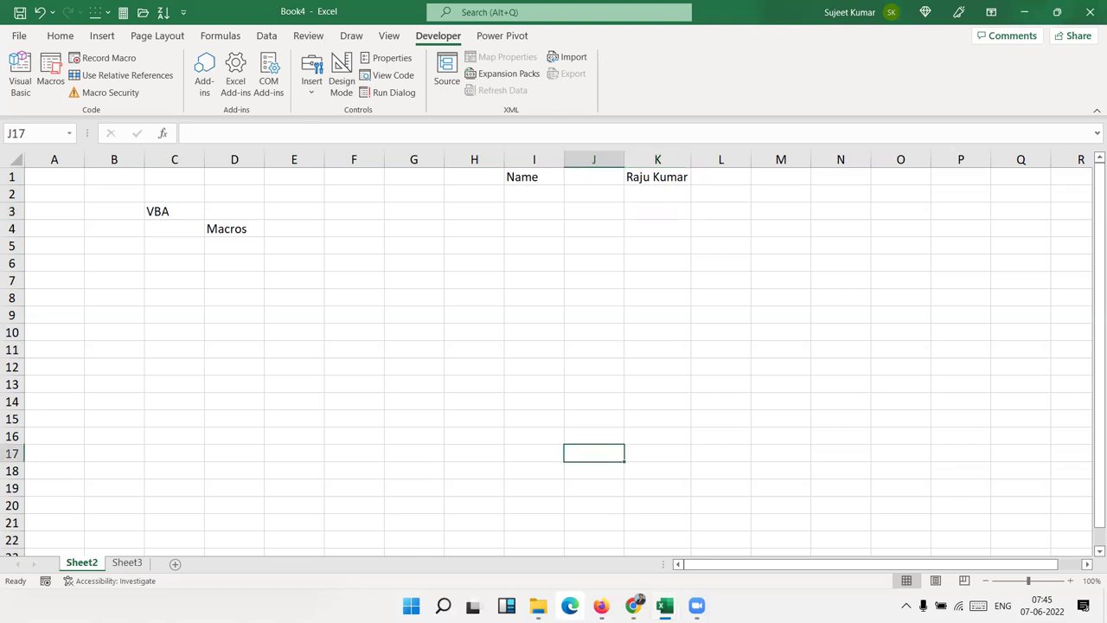
left_click(282, 402)
key("ctrl+c")
left_click(456, 370)
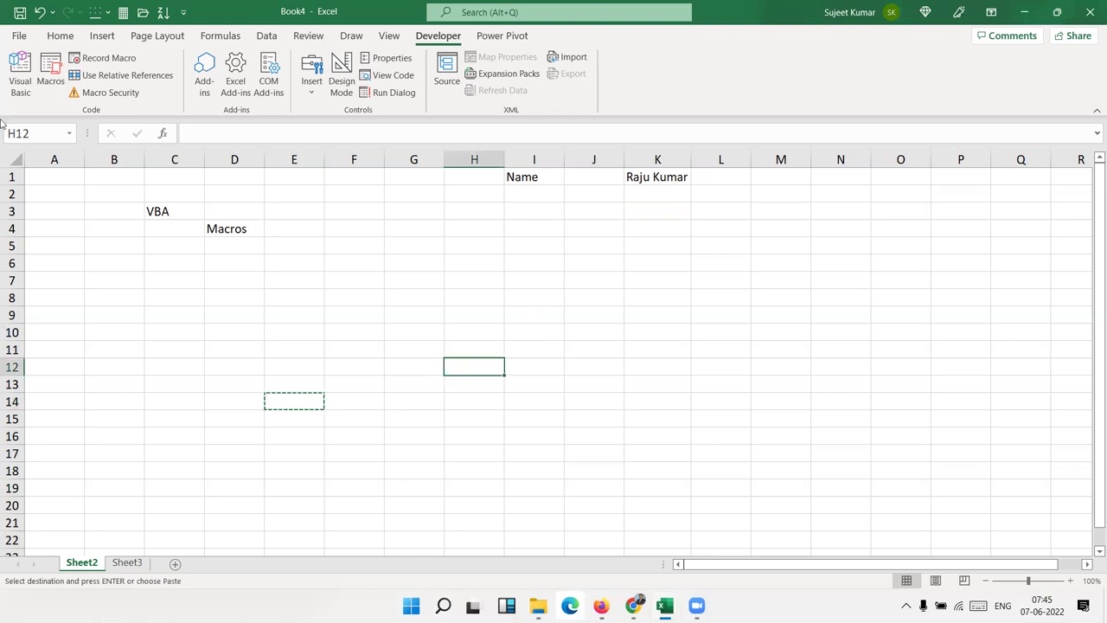
left_click(49, 40)
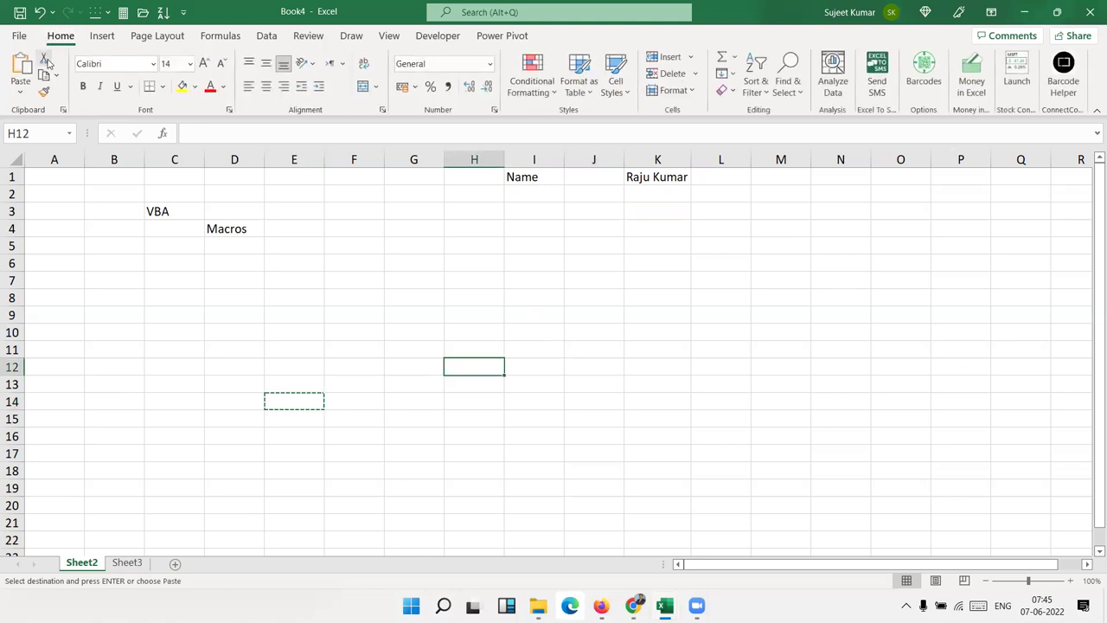
key("Escape")
Step: Start recording a new macro from the Developer tab with the default settings
left_click(437, 39)
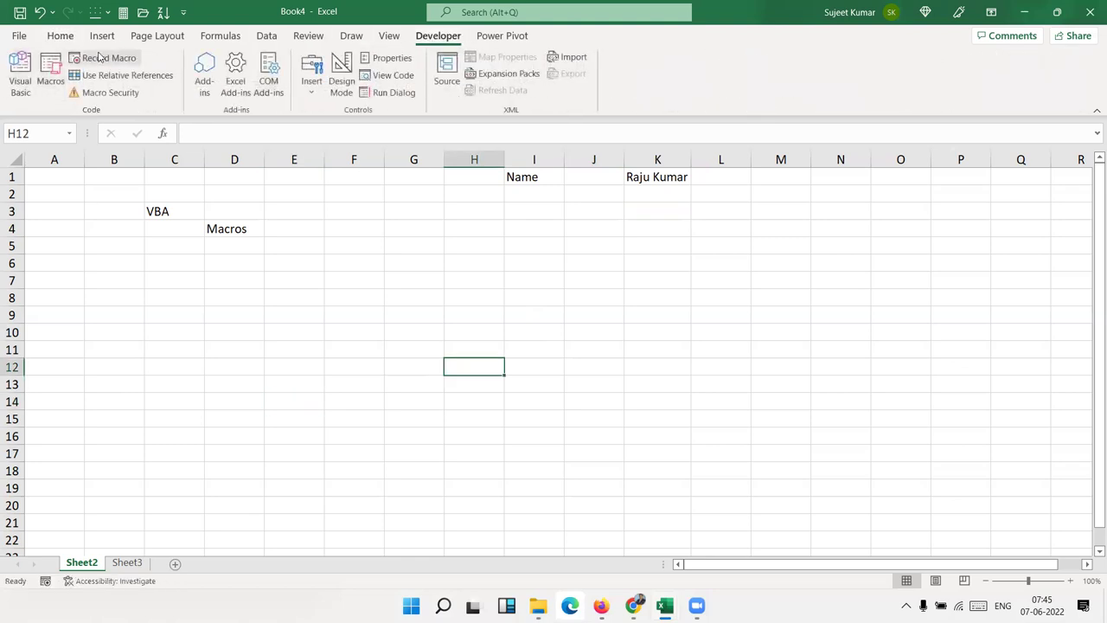
left_click(99, 58)
left_click(446, 432)
Step: Copy C12 and paste only its values into F11 via Paste Special
left_click(176, 369)
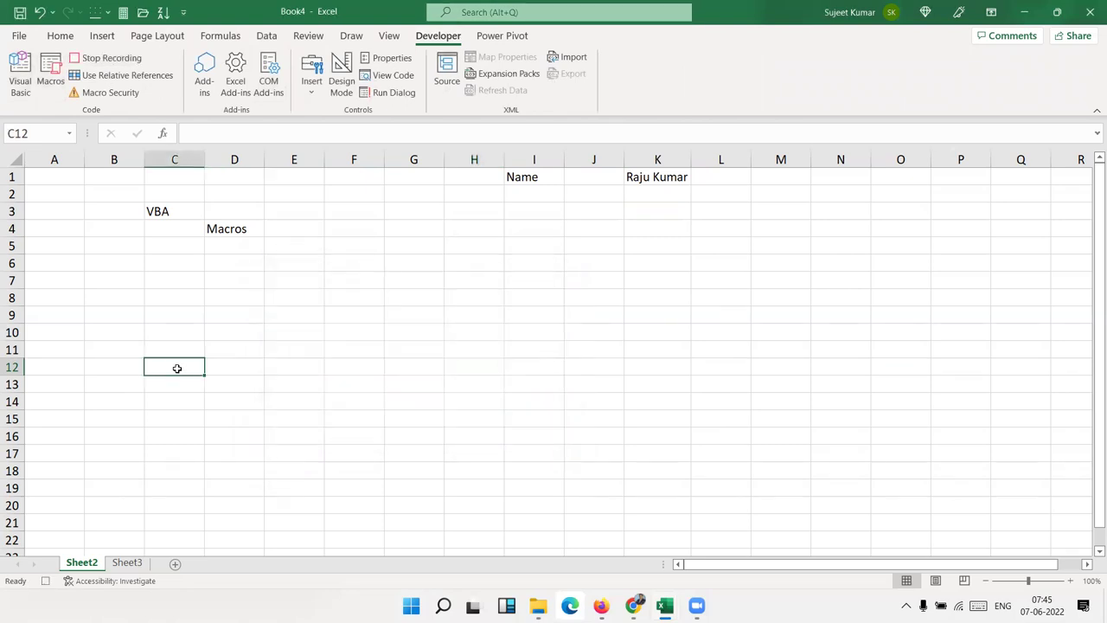
key("ctrl+c")
right_click(376, 348)
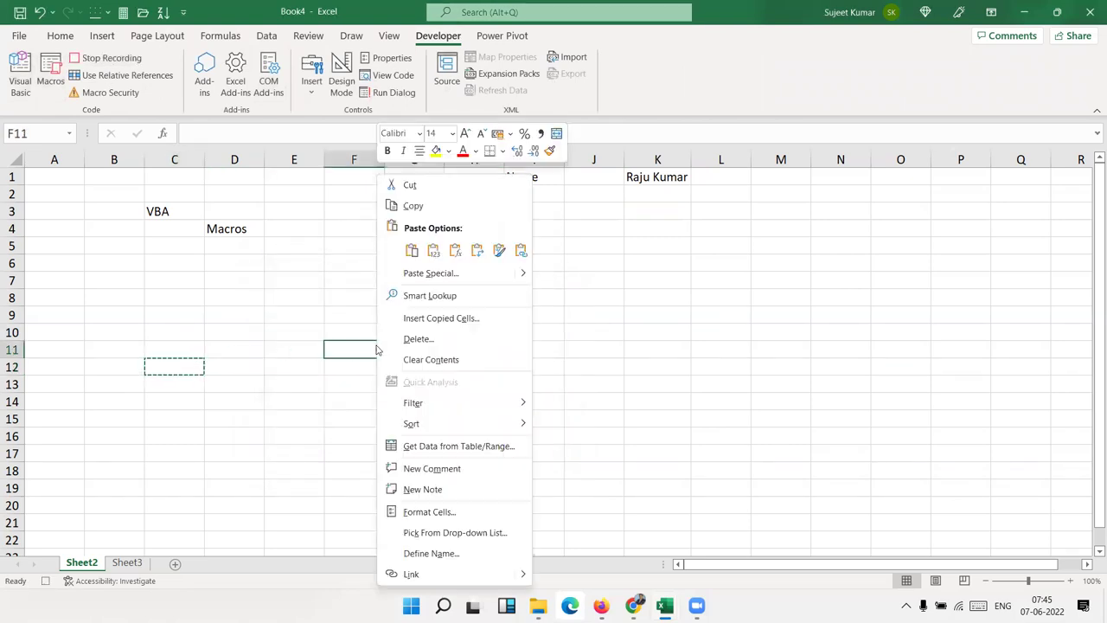
left_click(448, 273)
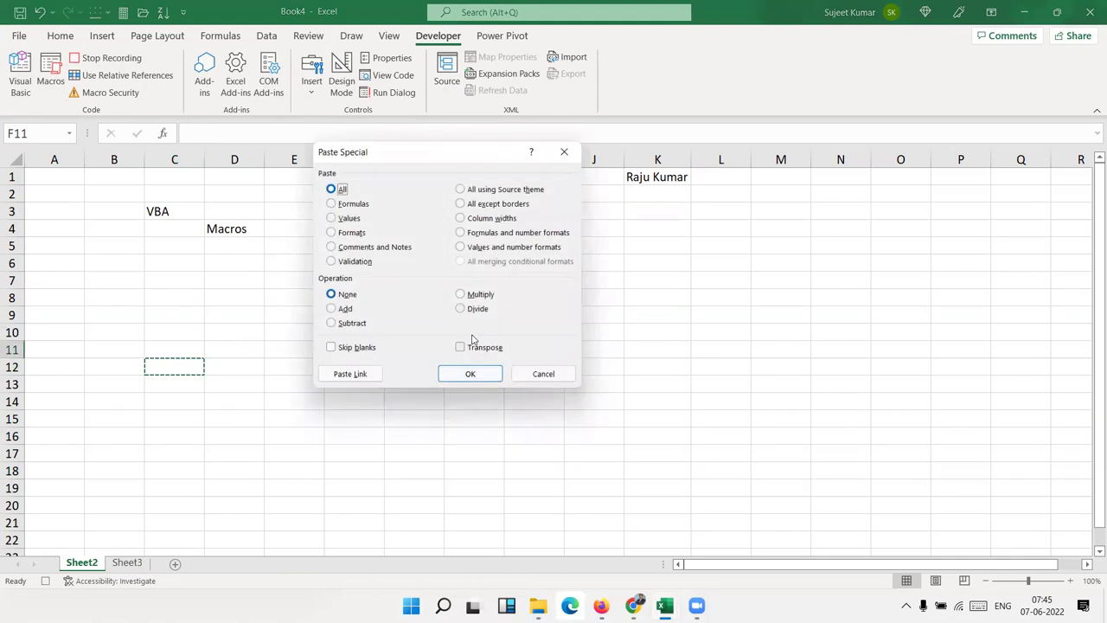
left_click(351, 222)
left_click(471, 374)
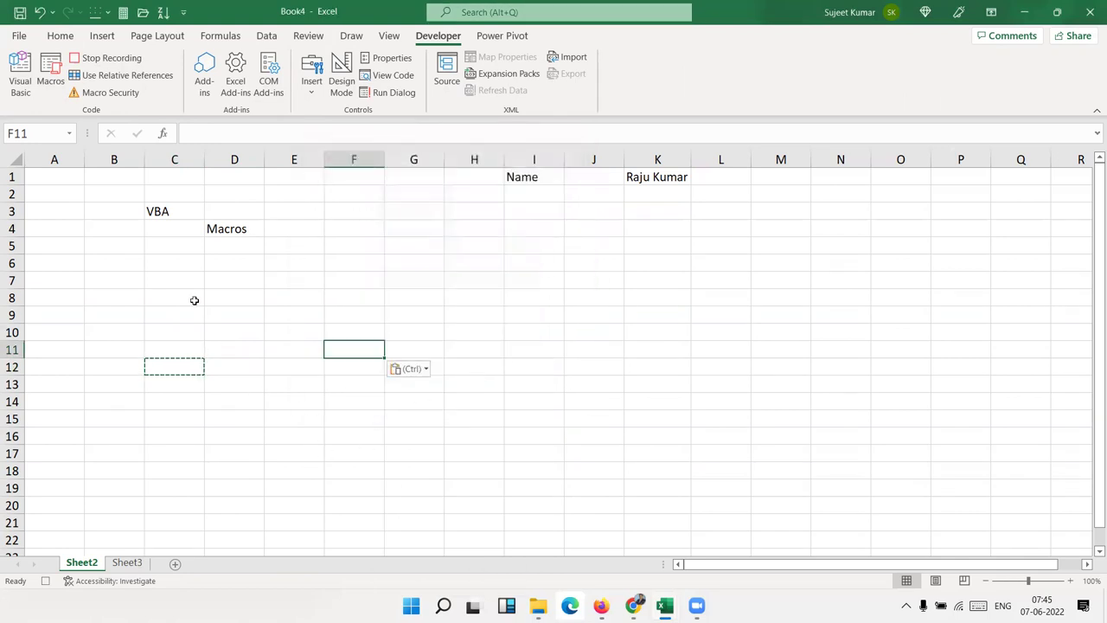
Step: Stop the recording and open Macro2 from the Macros list for editing
left_click(106, 58)
left_click(51, 69)
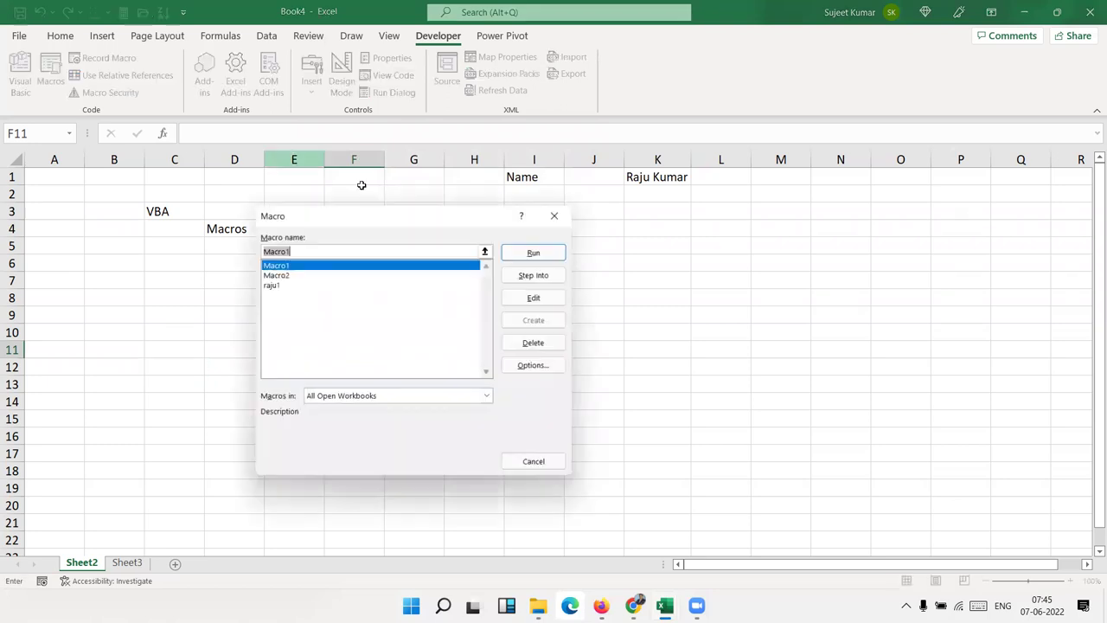
left_click(297, 276)
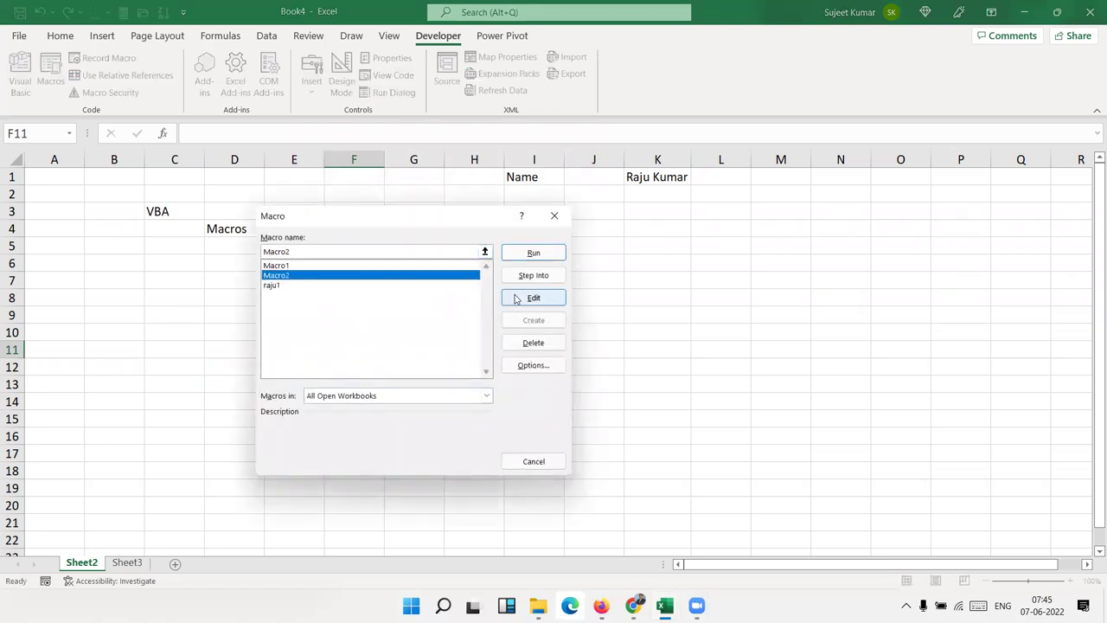
left_click(516, 298)
Step: Inspect the Selection.PasteSpecial values arguments, then return to the worksheet and select J10
left_click(225, 297)
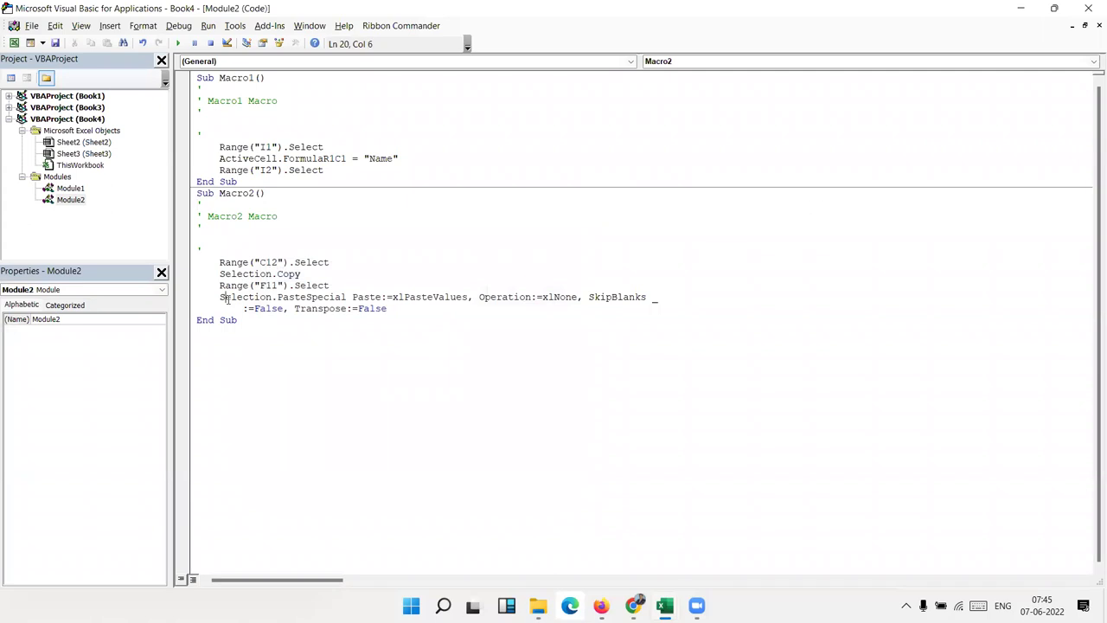
mouse_move(294, 296)
left_mouse_down()
mouse_move(494, 300)
mouse_move(498, 317)
left_mouse_up()
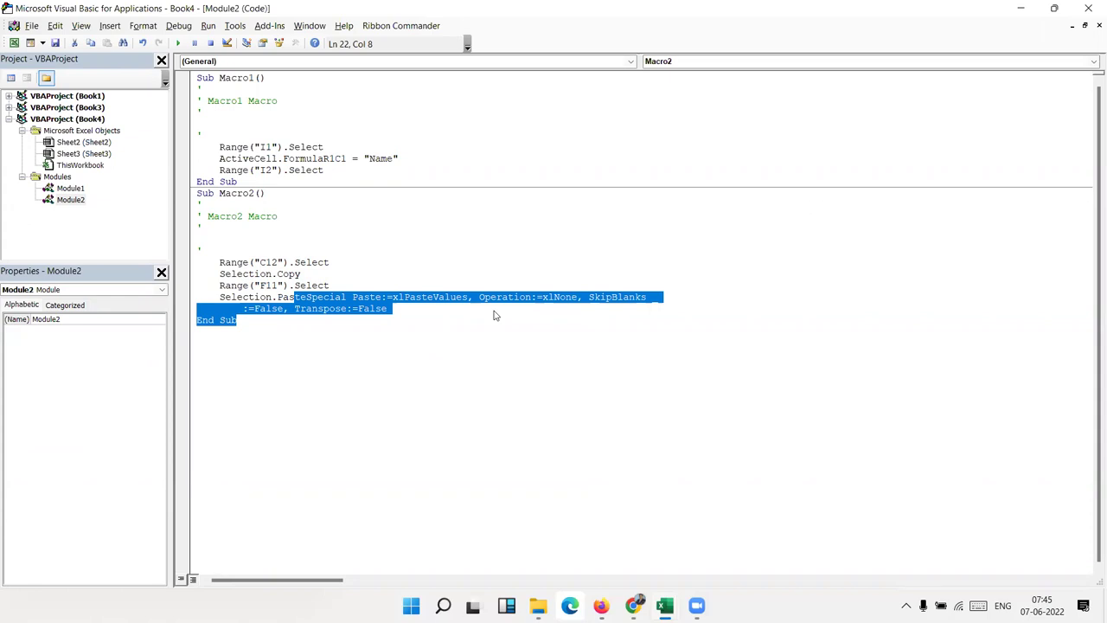
left_click(492, 311)
key("alt+F11")
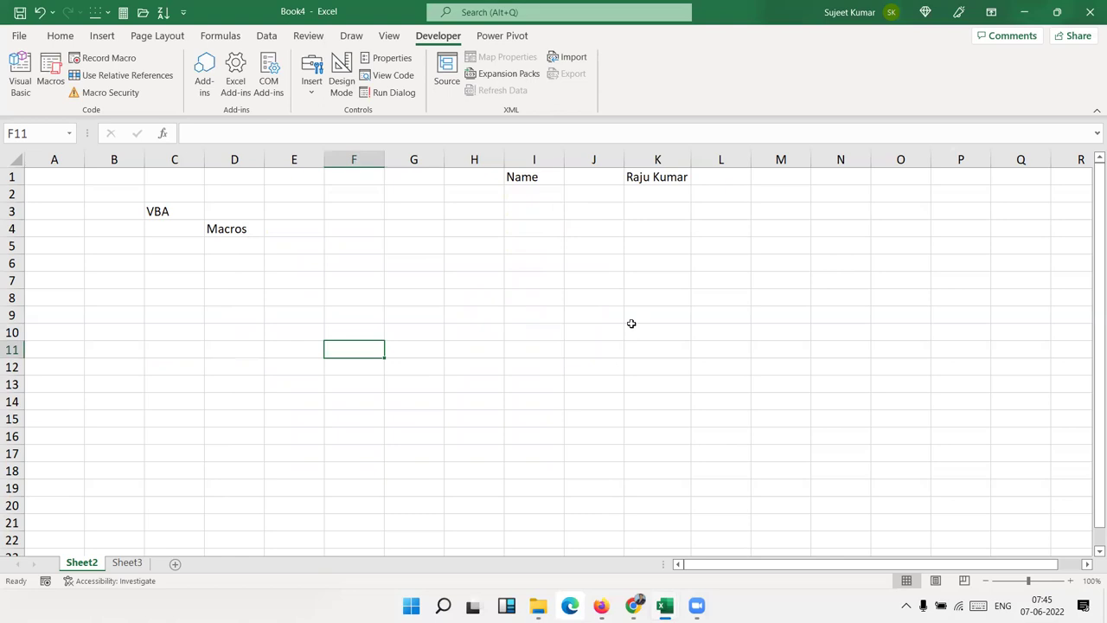
left_click(606, 331)
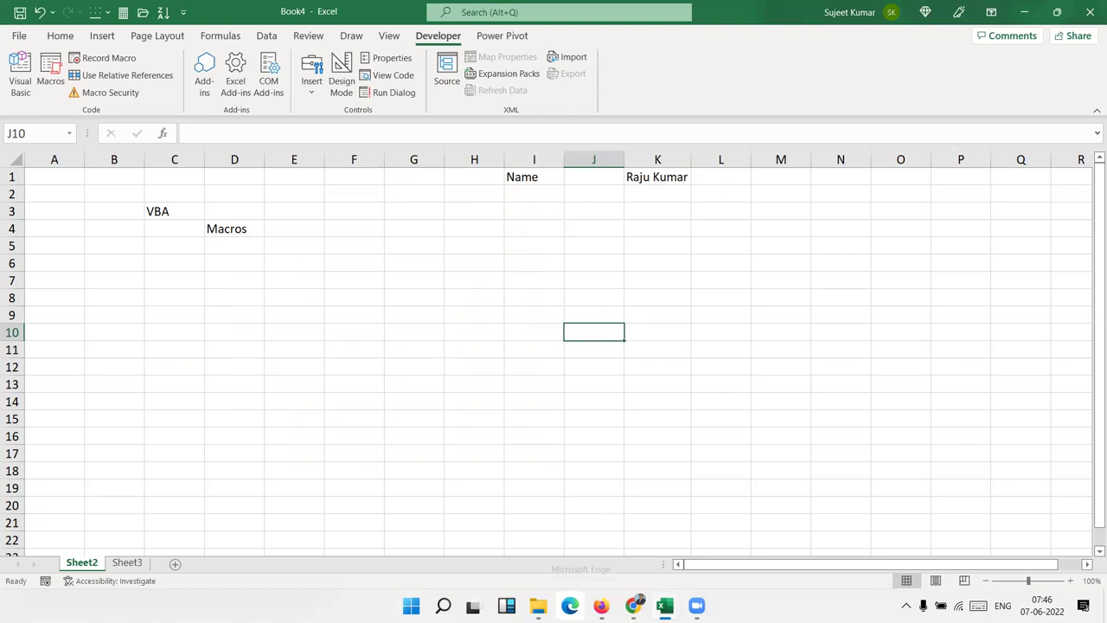
Step: Bring Chrome forward and load excel-vba.com in a new tab
mouse_move(633, 605)
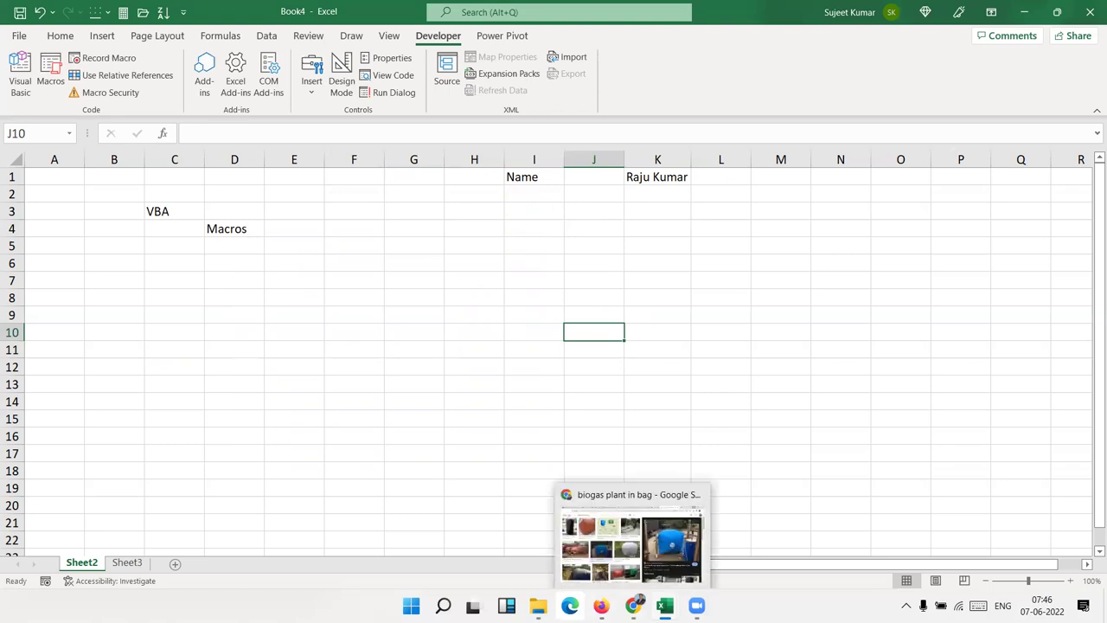
left_click(632, 545)
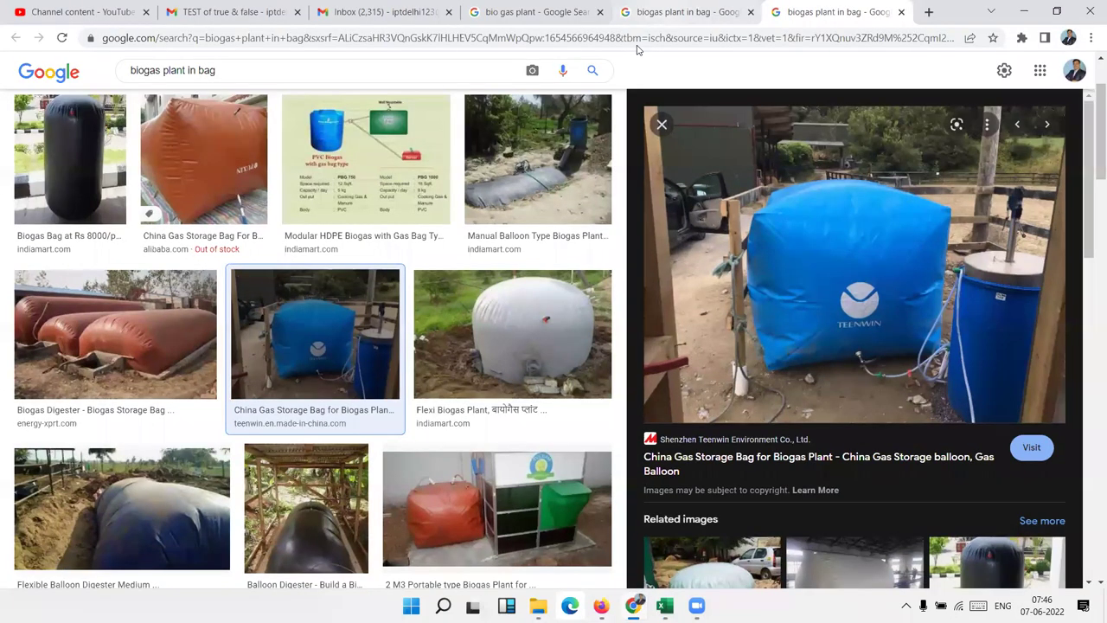
left_click(929, 12)
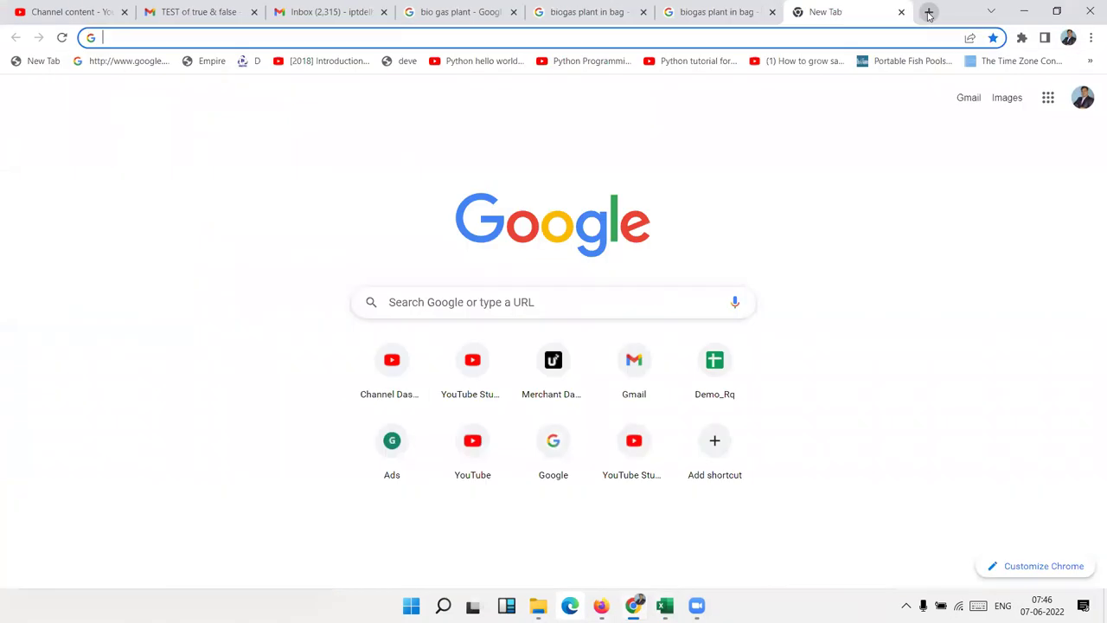
type("li")
key("BackSpace")
key("BackSpace")
key("BackSpace")
type("exc")
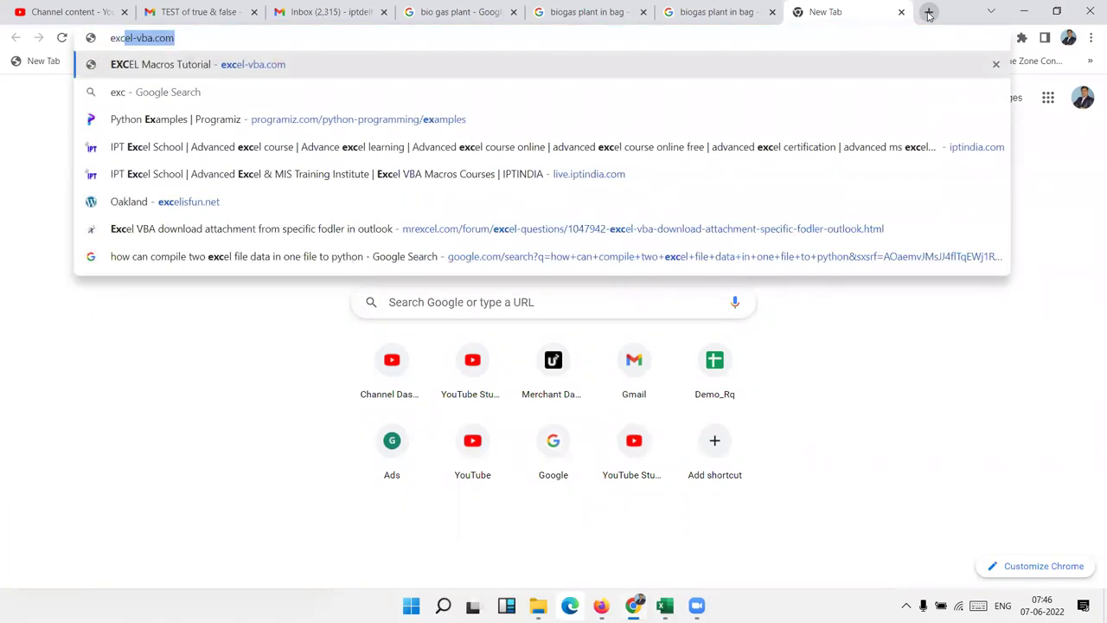
type("e")
key("End")
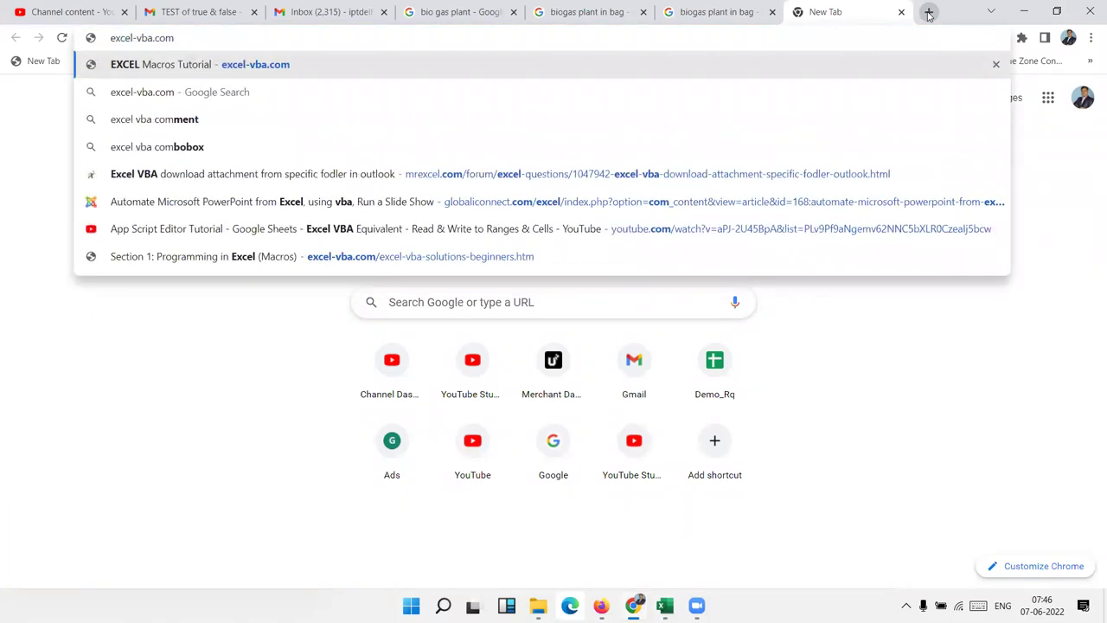
key("Return")
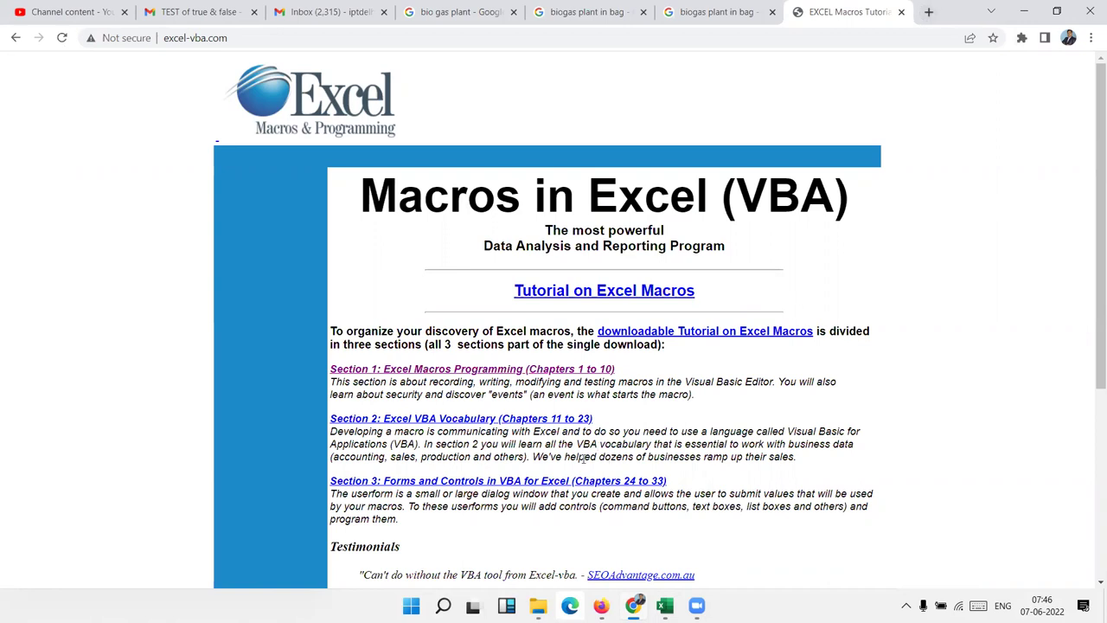
Step: Open the Section 1: Excel Macros Programming lesson and read down through the whole page
left_click(525, 370)
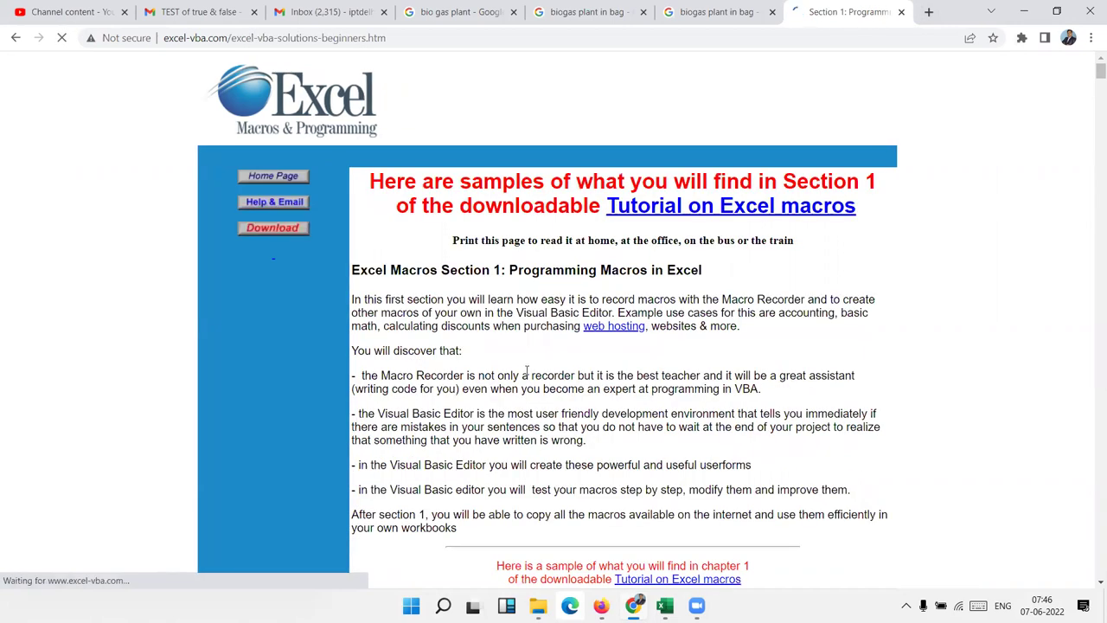
scroll(525, 372, "down", 2)
scroll(527, 374, "down", 5)
scroll(530, 378, "down", 5)
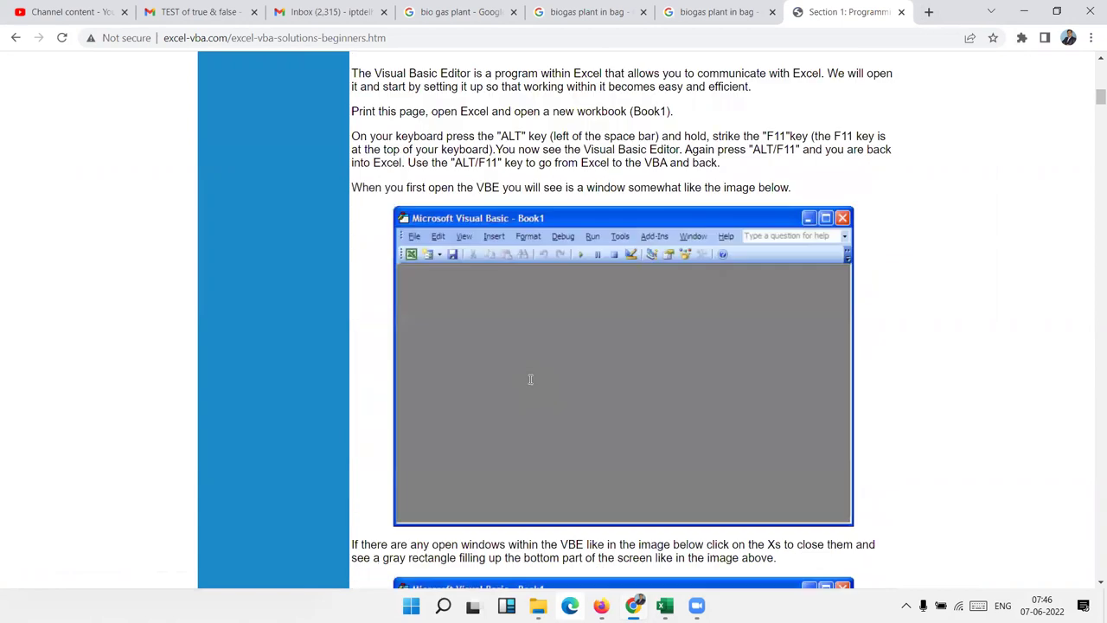
scroll(530, 379, "down", 3)
scroll(530, 380, "down", 6)
scroll(531, 385, "down", 2)
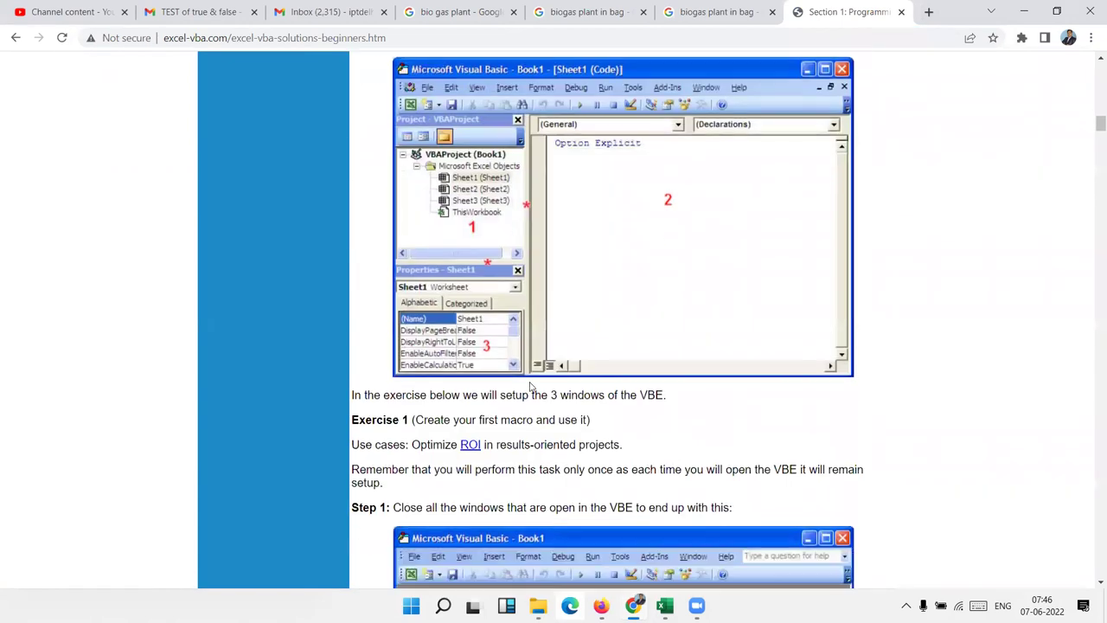
scroll(531, 387, "down", 3)
scroll(531, 386, "down", 5)
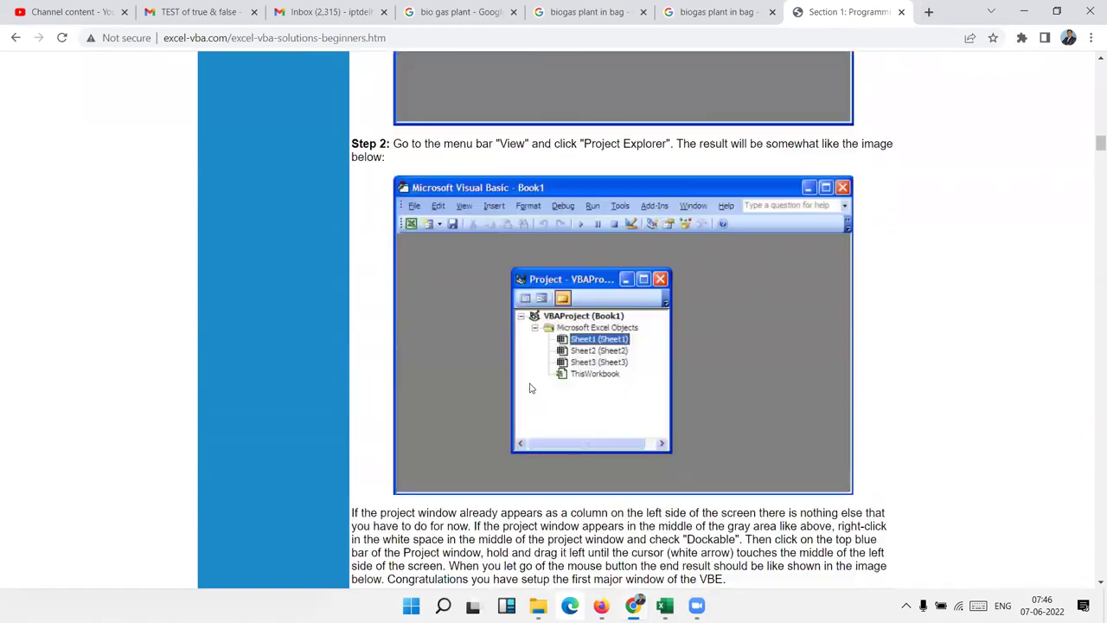
scroll(530, 388, "down", 5)
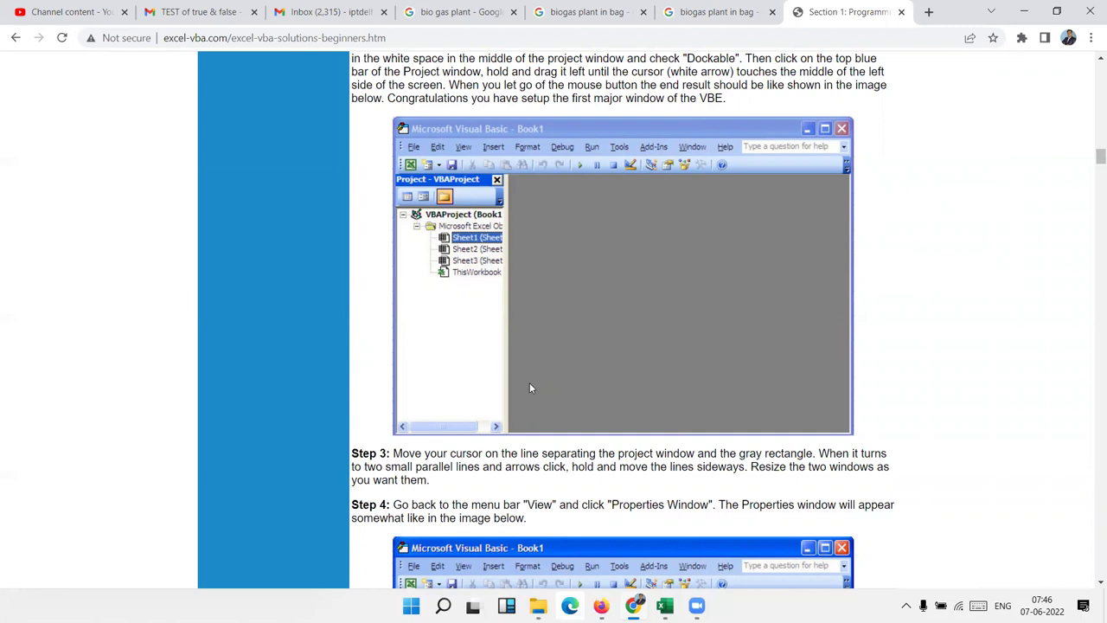
scroll(530, 387, "down", 3)
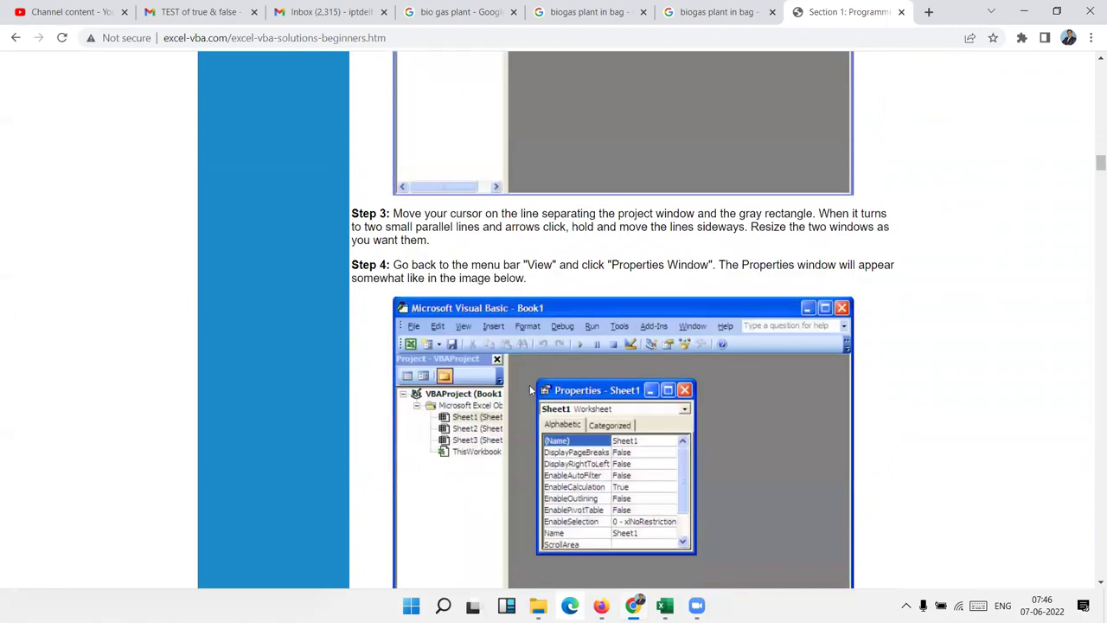
scroll(529, 384, "down", 6)
scroll(529, 385, "down", 3)
scroll(530, 390, "down", 3)
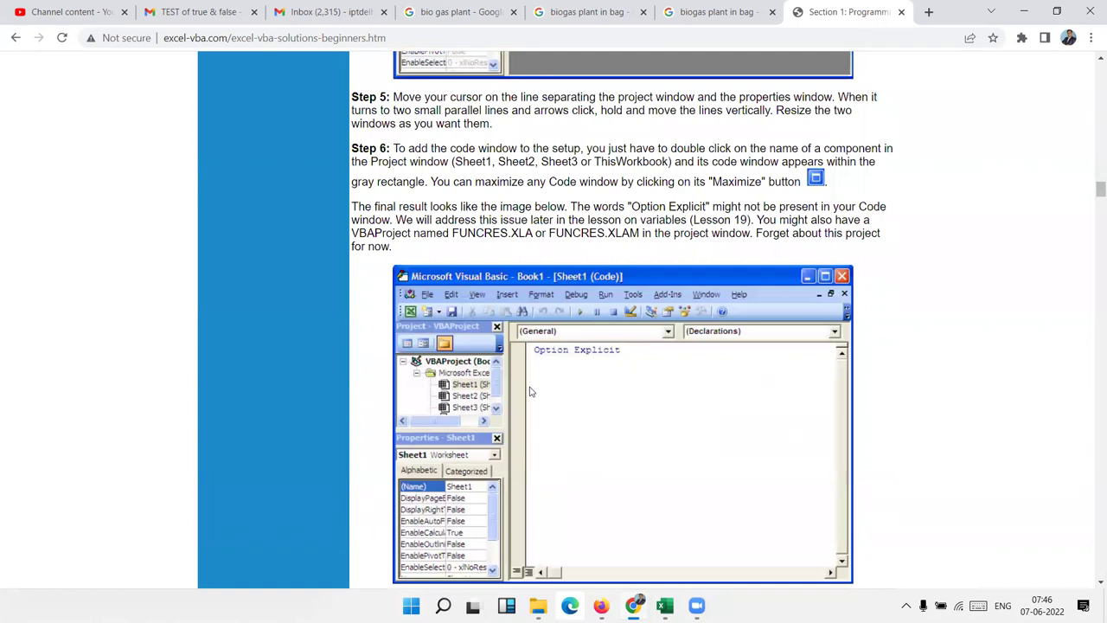
scroll(530, 392, "down", 4)
scroll(530, 392, "down", 3)
scroll(530, 394, "down", 5)
scroll(530, 395, "down", 5)
scroll(530, 395, "down", 3)
scroll(530, 395, "down", 5)
scroll(530, 396, "down", 6)
scroll(530, 397, "down", 2)
scroll(530, 397, "down", 6)
scroll(530, 398, "down", 4)
scroll(528, 402, "down", 6)
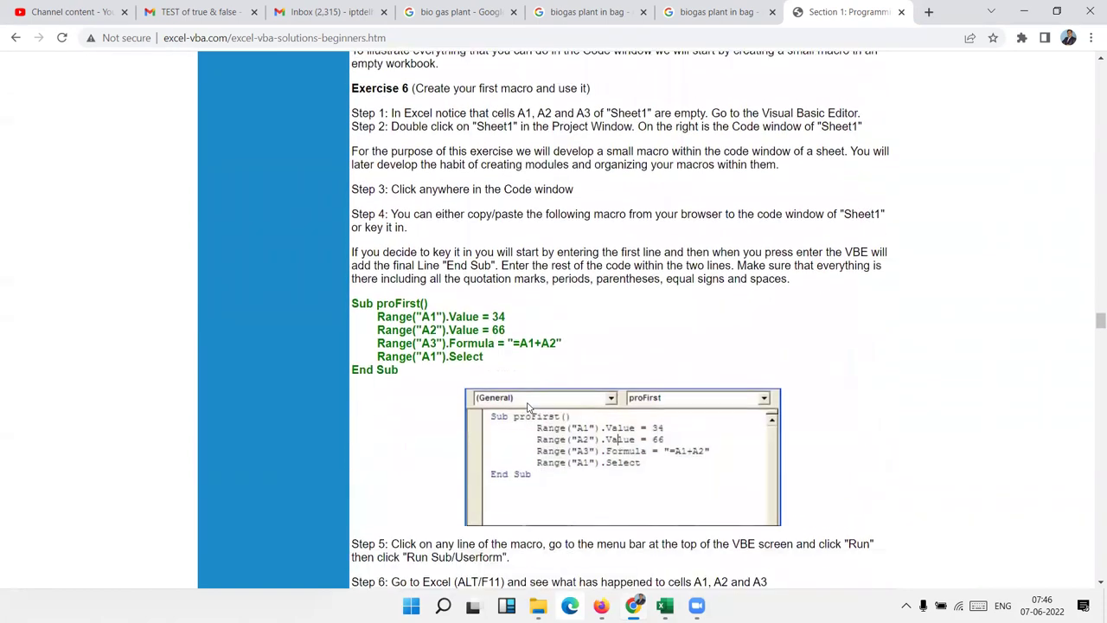
scroll(528, 406, "down", 5)
scroll(529, 407, "down", 8)
scroll(530, 407, "down", 2)
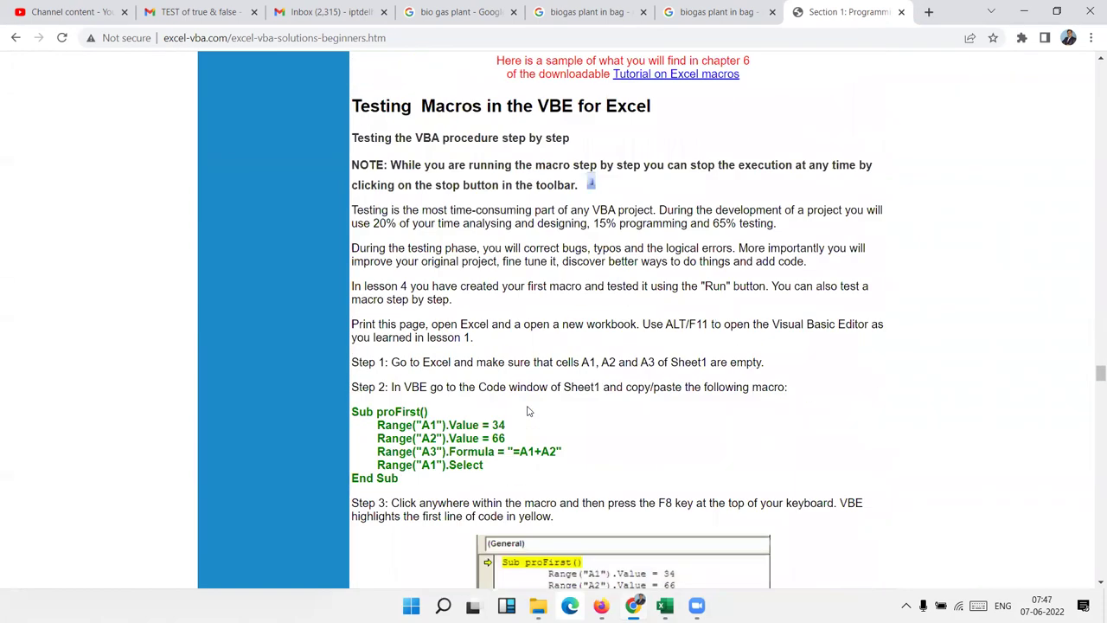
scroll(529, 407, "down", 5)
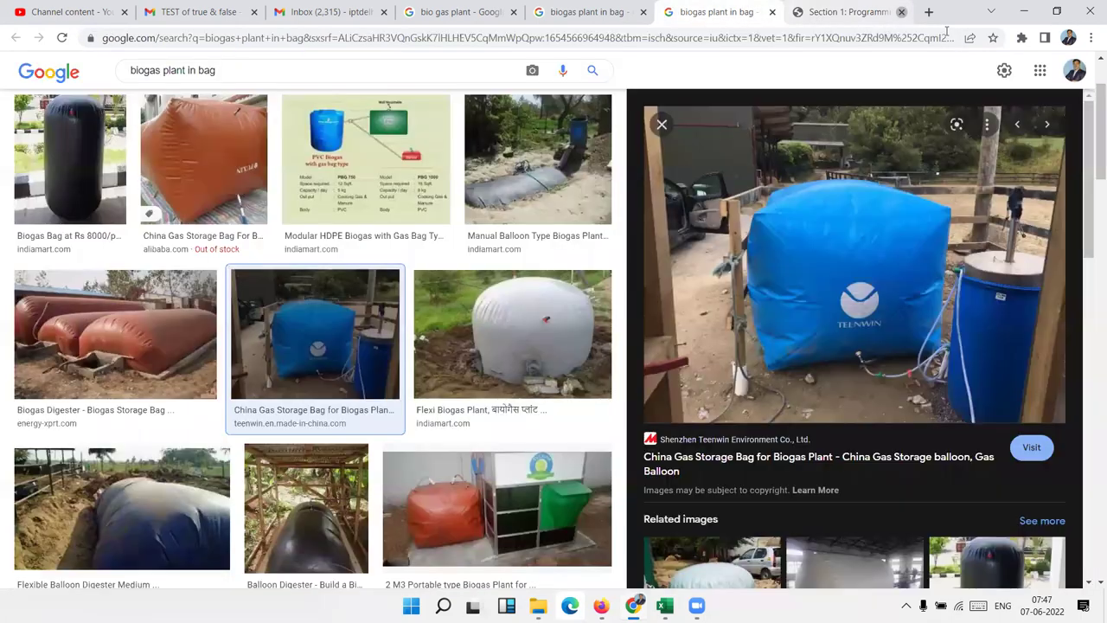
Step: Close the excel-vba.com tab and minimize Chrome to bring Book4 back into view
left_click(901, 12)
left_click(1025, 12)
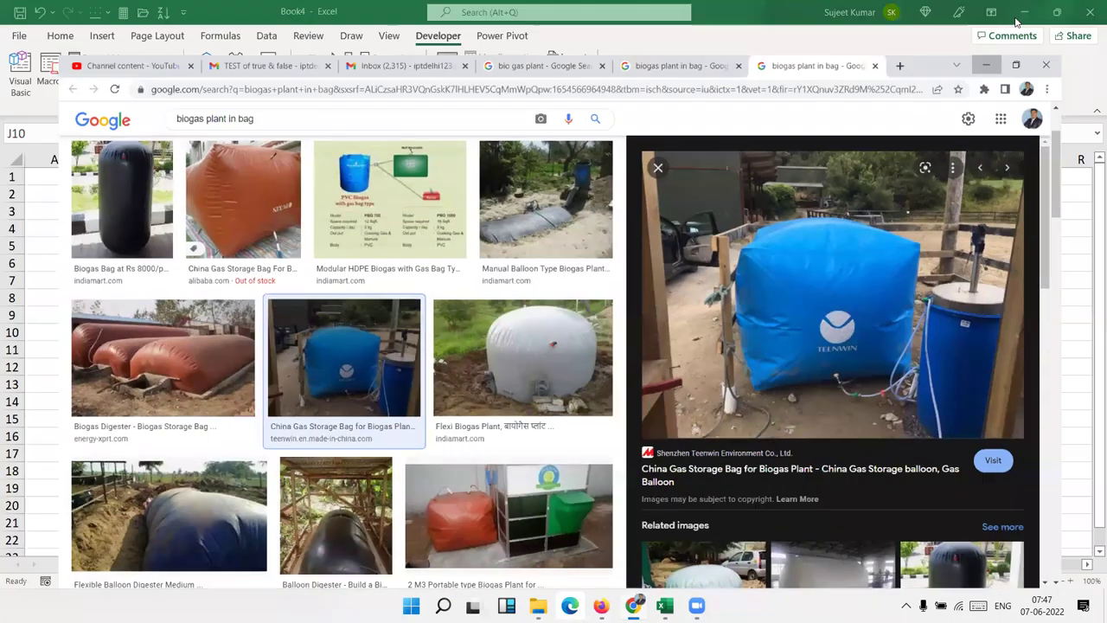